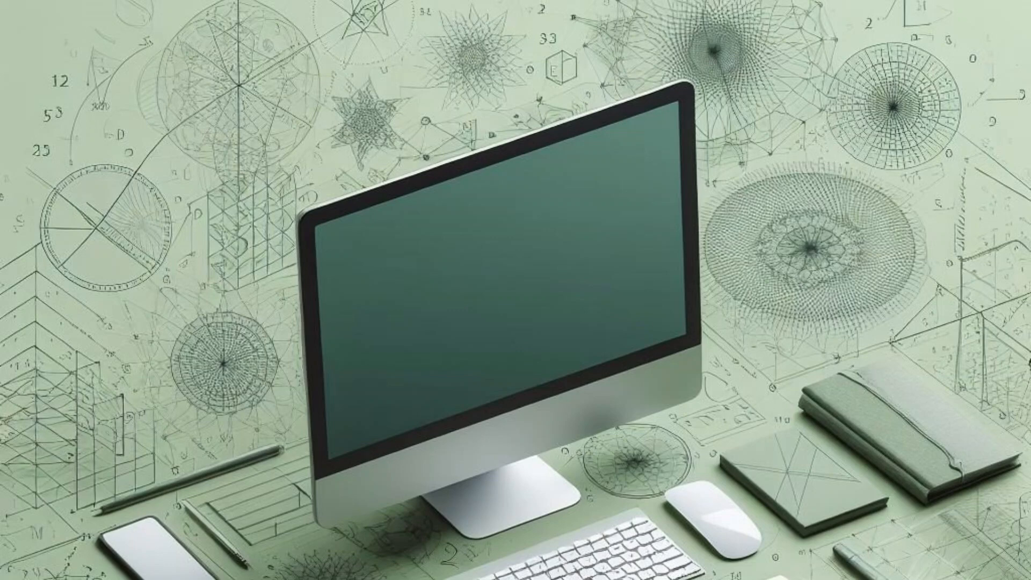
Launch Excel, create a blank workbook and maximize its window.
key("super")
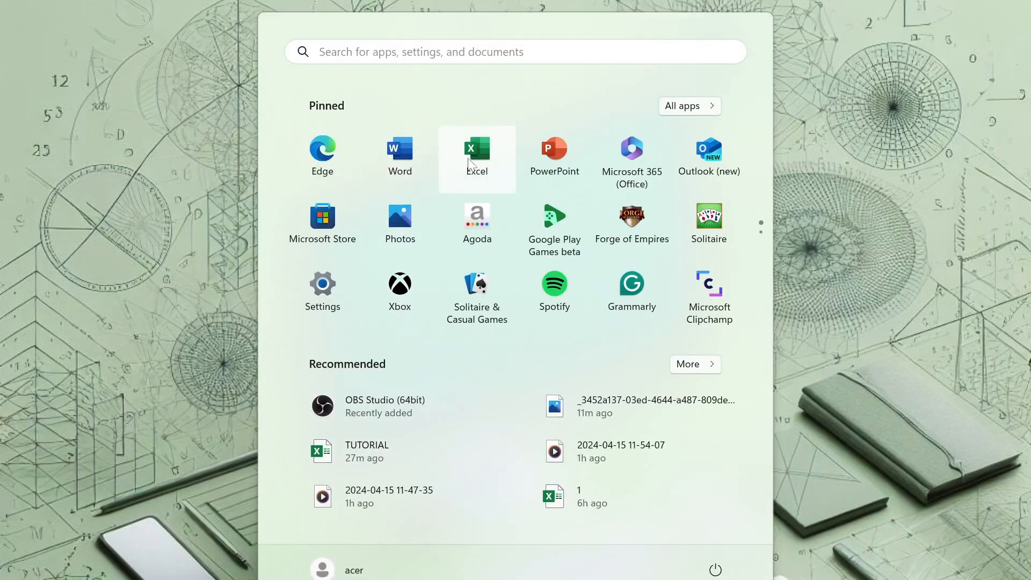
left_click(469, 158)
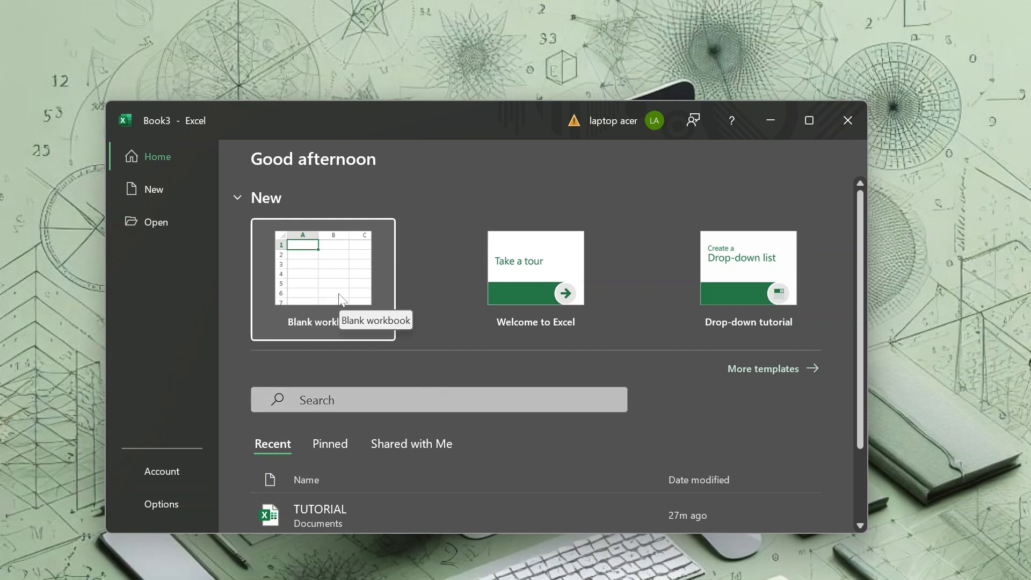
left_click(354, 320)
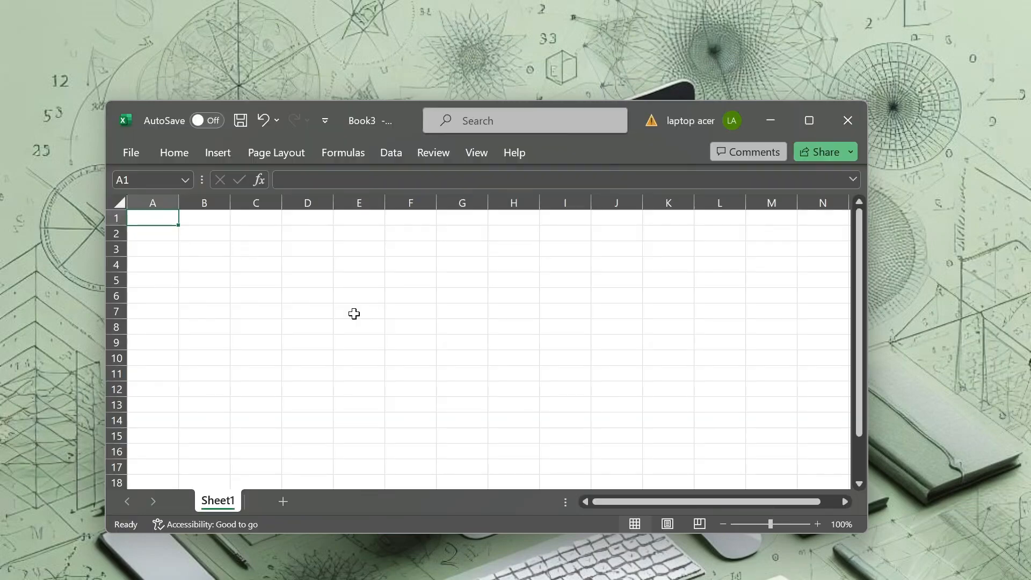
left_click(805, 121)
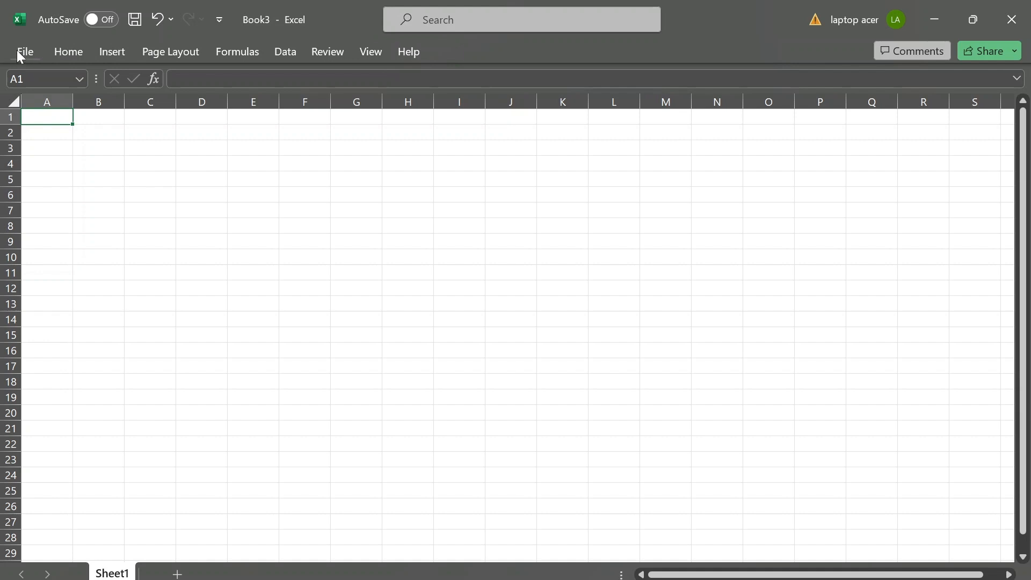
left_click(64, 58)
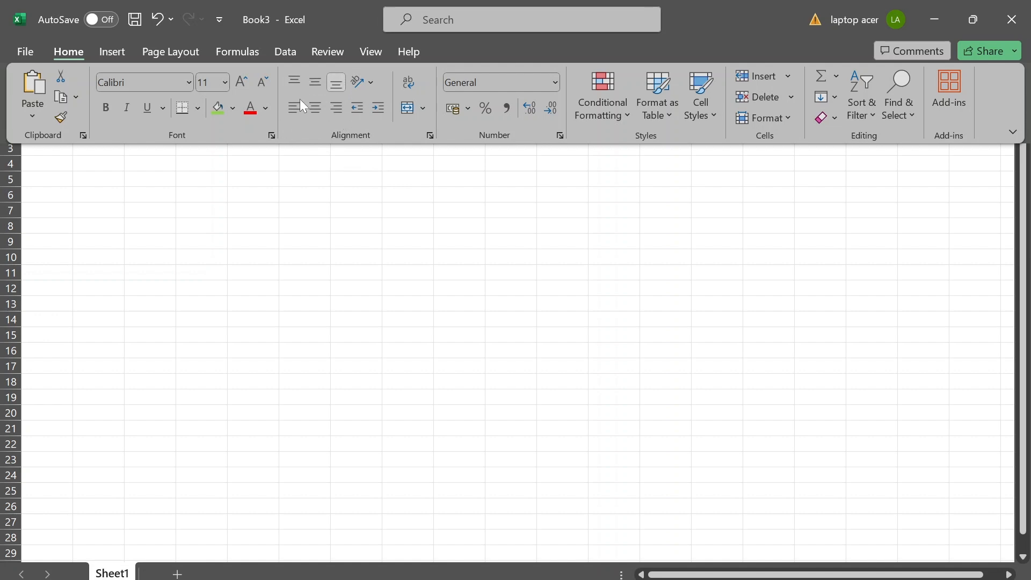
left_click(112, 53)
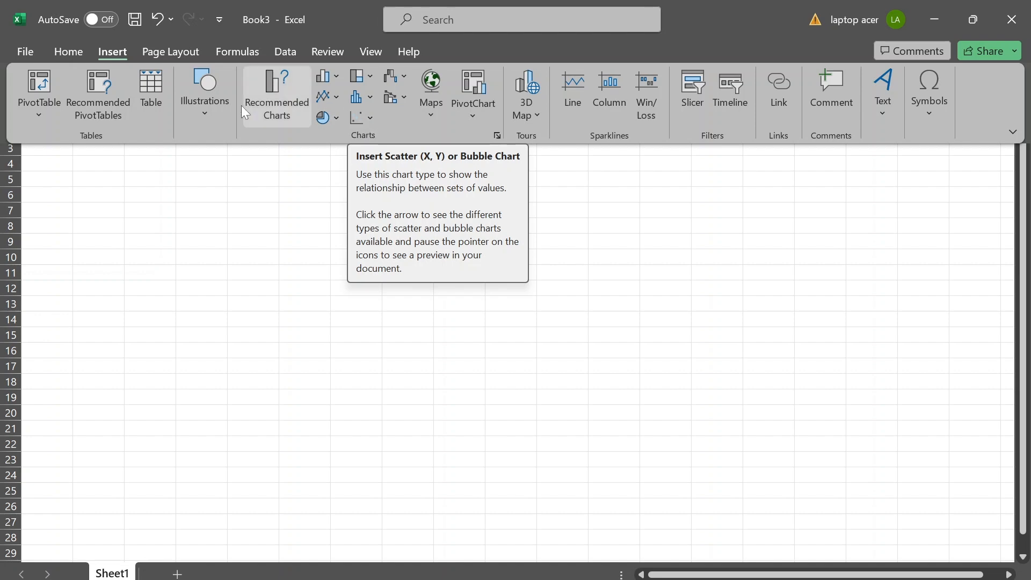
left_click(76, 59)
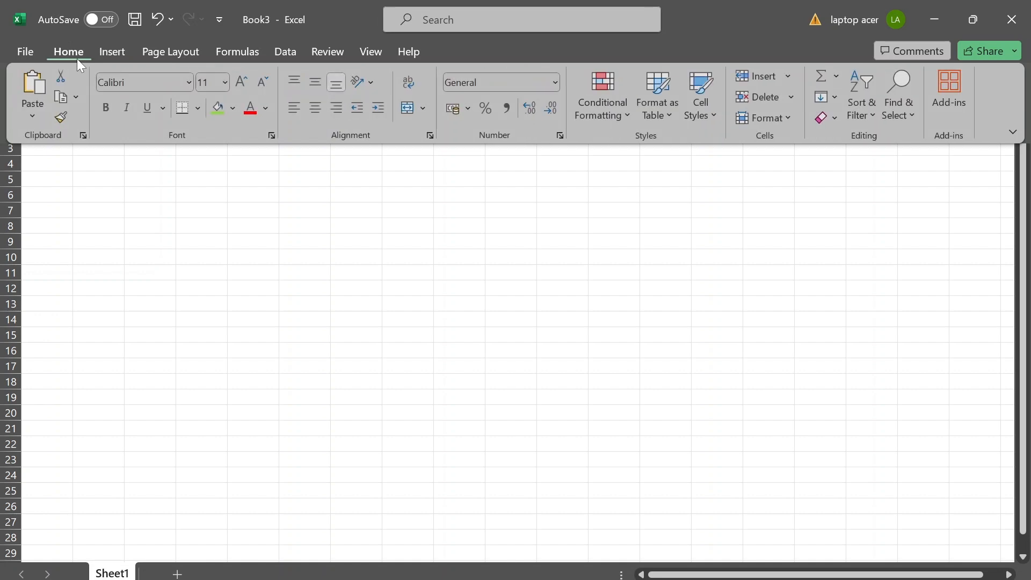
left_click(108, 219)
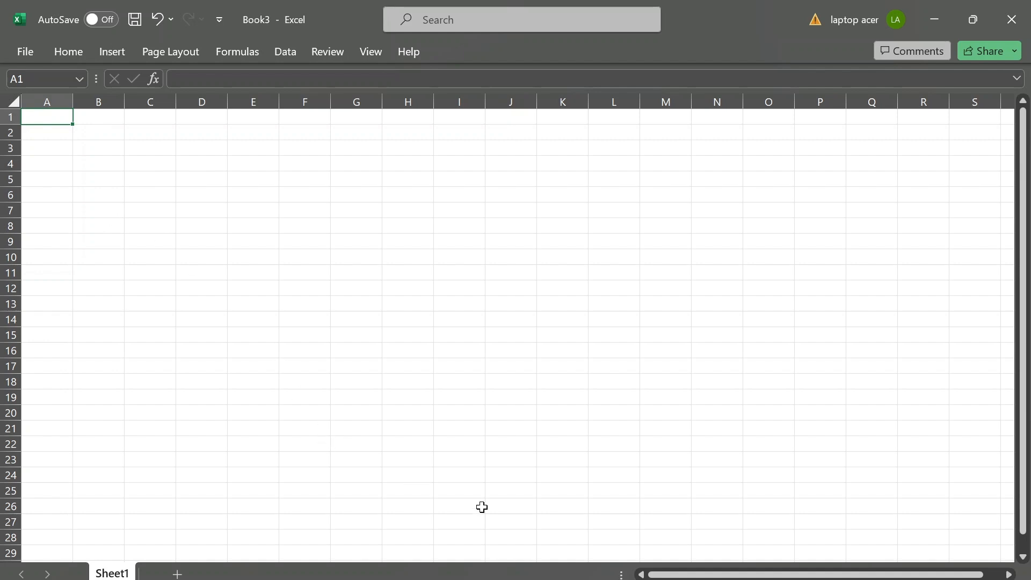
Switch to the already open TUTORIAL workbook with the scatter diagram exercise on sheet 1a.
mouse_move(712, 579)
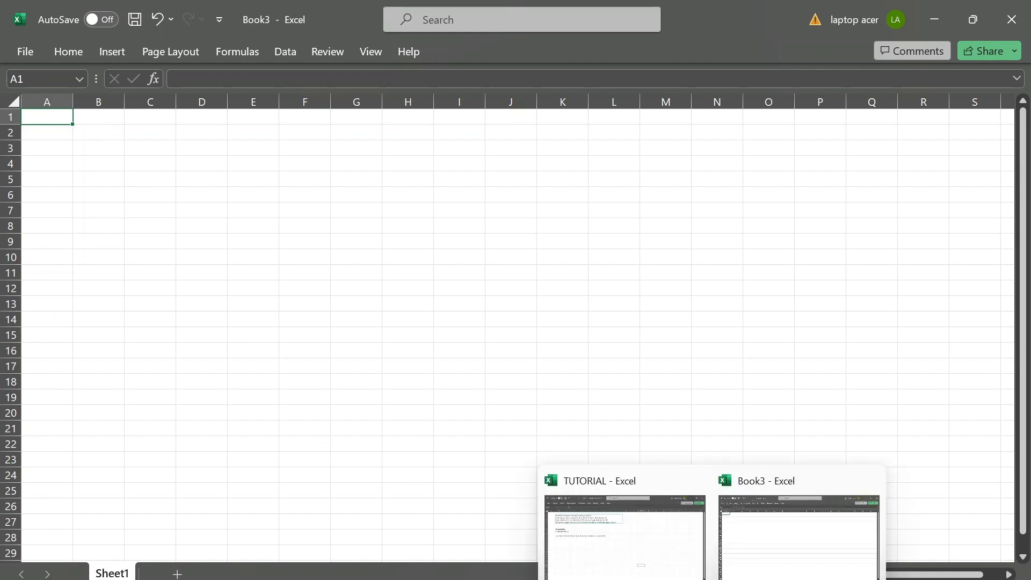
left_click(672, 567)
left_click(272, 293)
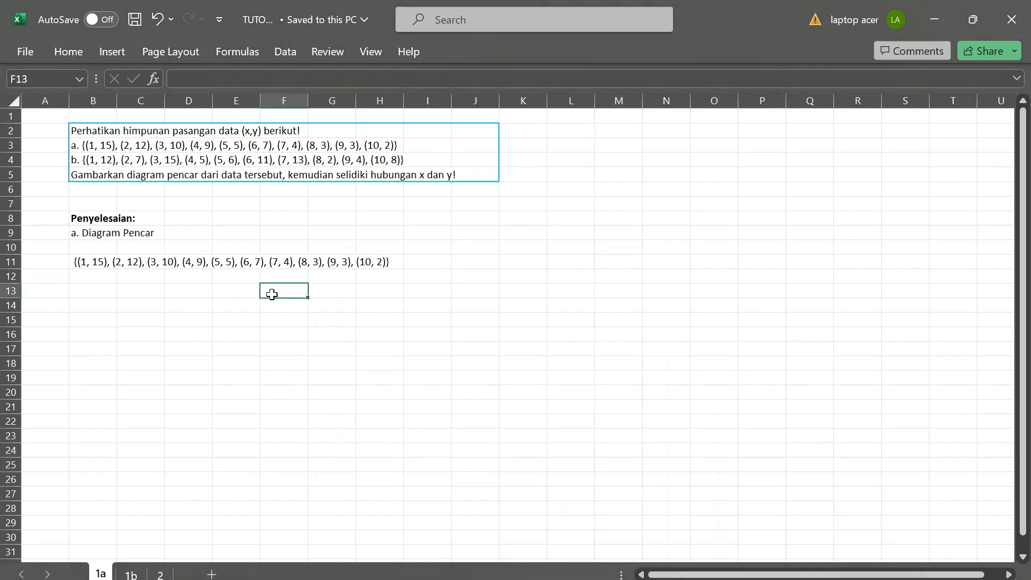
Enter the column headers x in B13 and y in C13, below the listed data pairs.
left_click(81, 292)
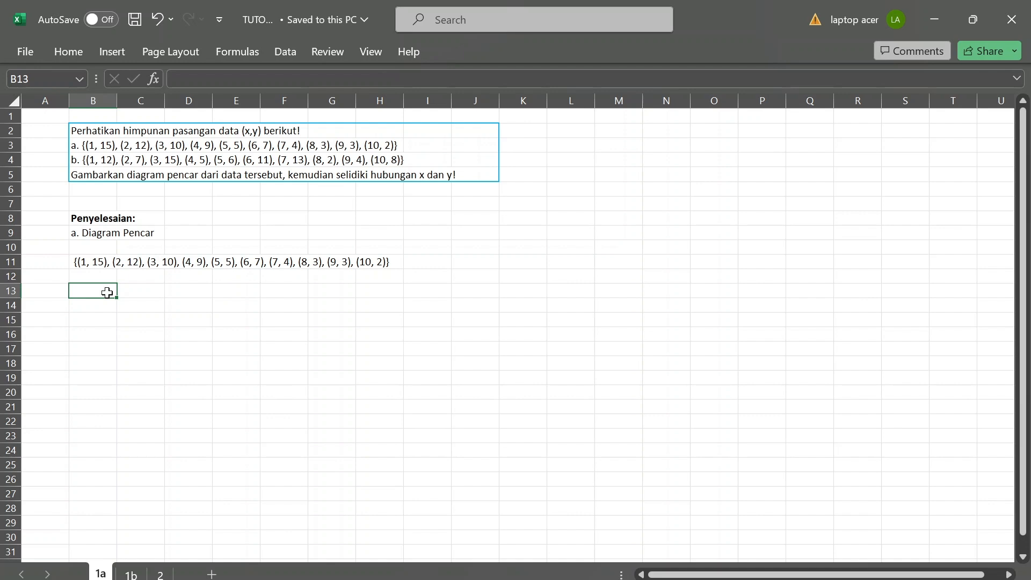
type("x")
key("Tab")
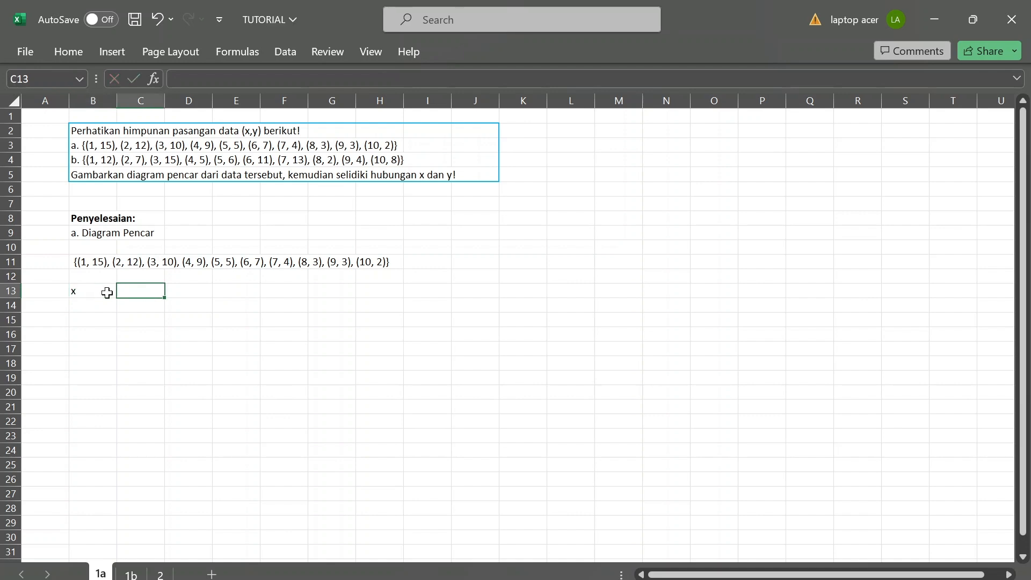
type("y")
key("Return")
Enter 1, 2 and 3 as the first x values in B14:B16.
key("Left")
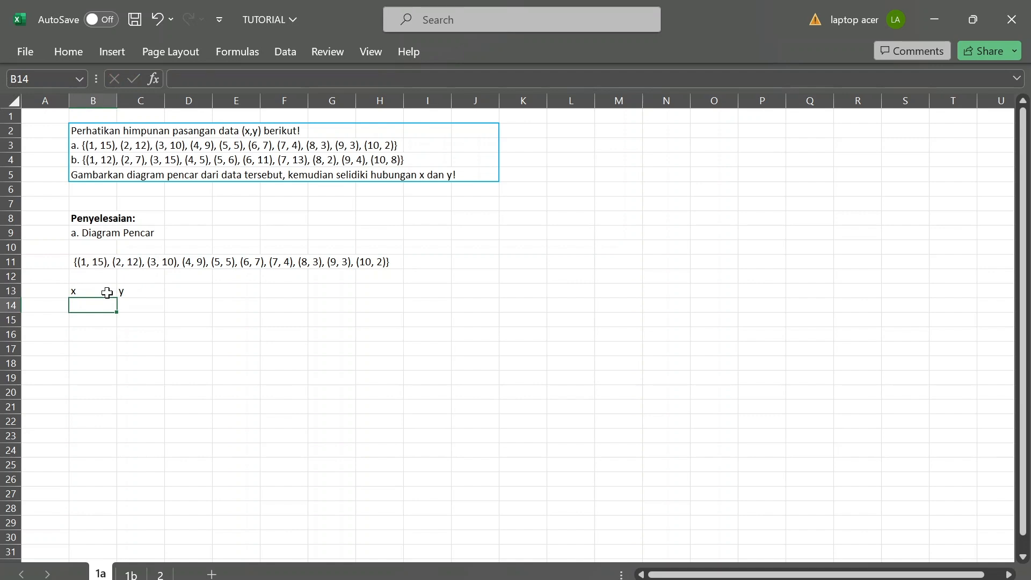
key("Up")
key("Down")
type("1")
key("Return")
type("2")
key("Return")
type("3")
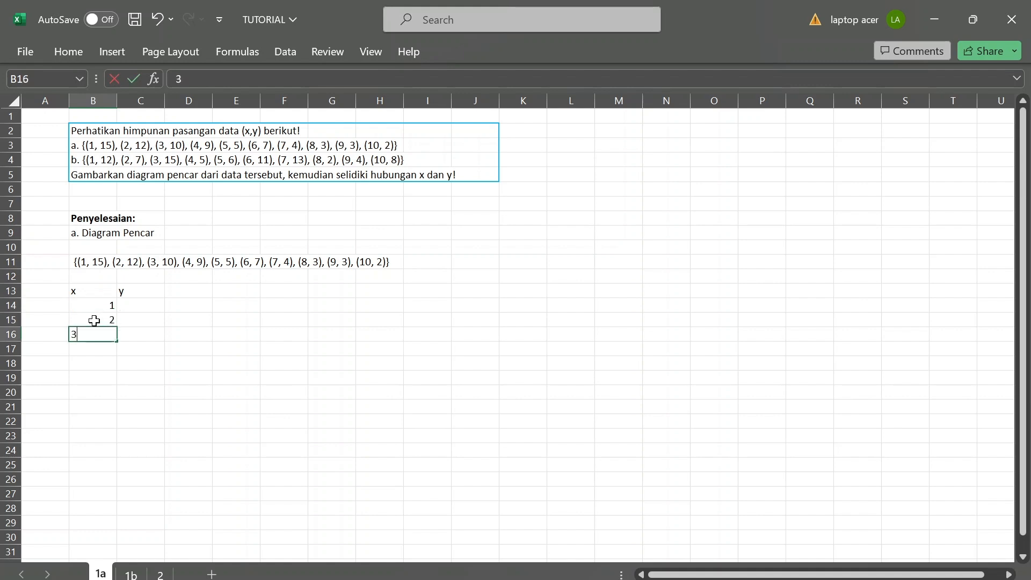
Autofill the x column from B14 down to B24 as a series, and clear the surplus value in B24.
key("Up")
key("Up")
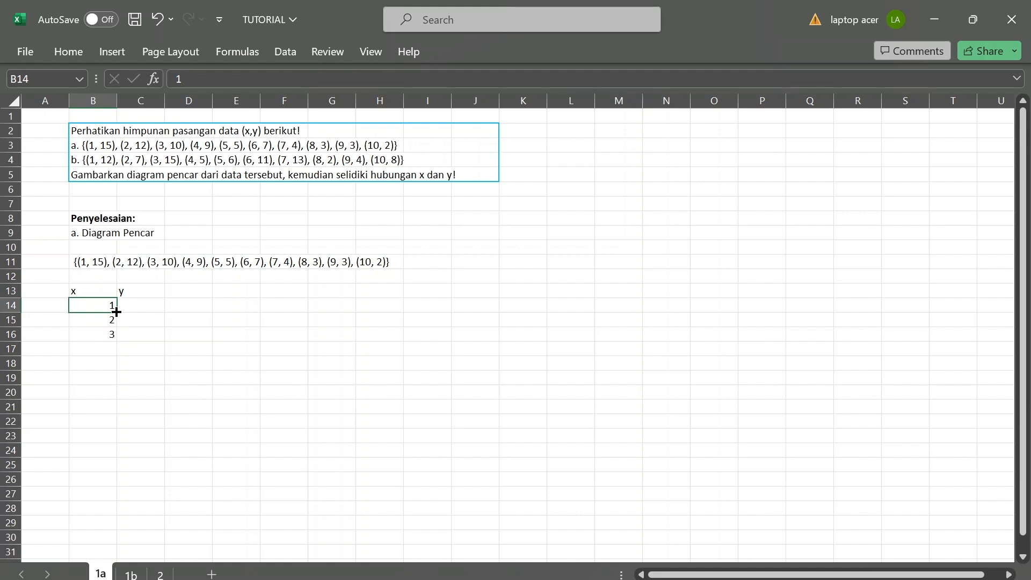
left_click_drag(116, 312, 118, 456)
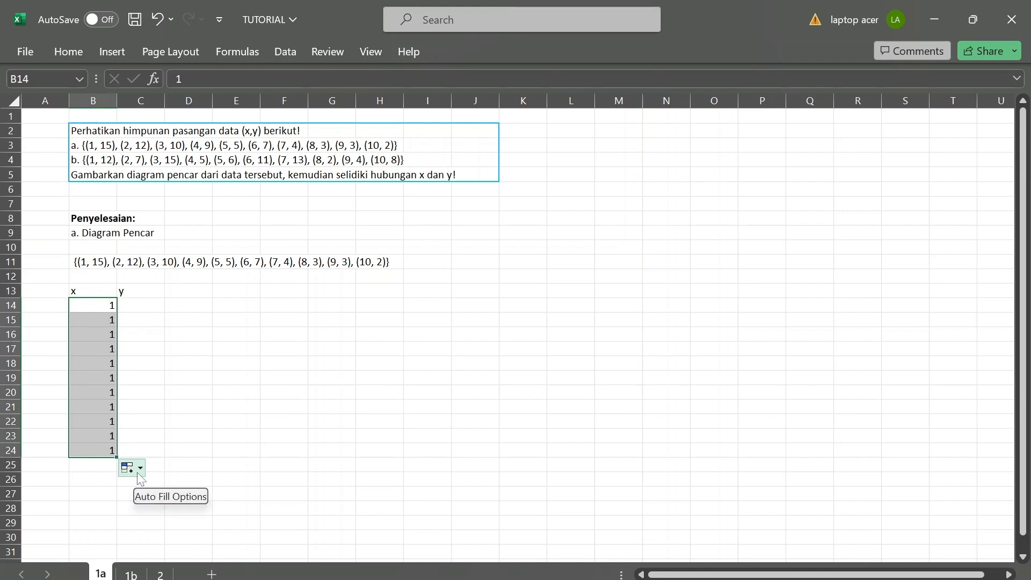
left_click(133, 472)
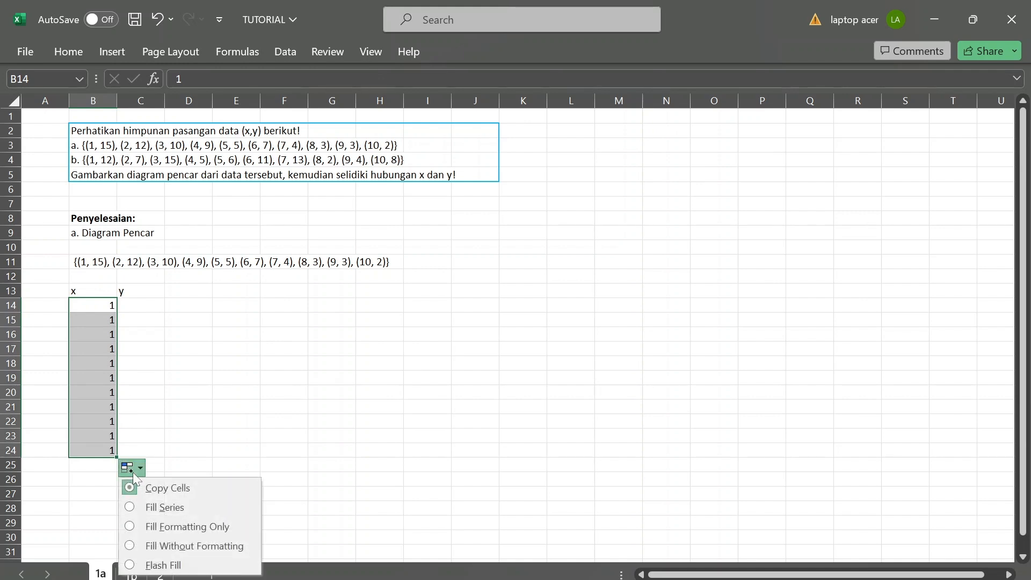
left_click(134, 508)
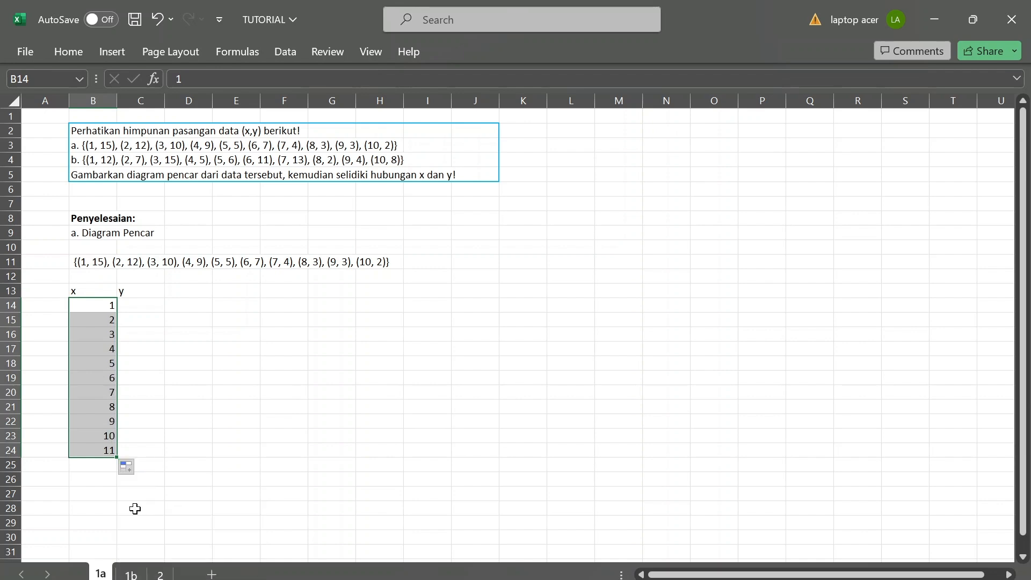
left_click(100, 451)
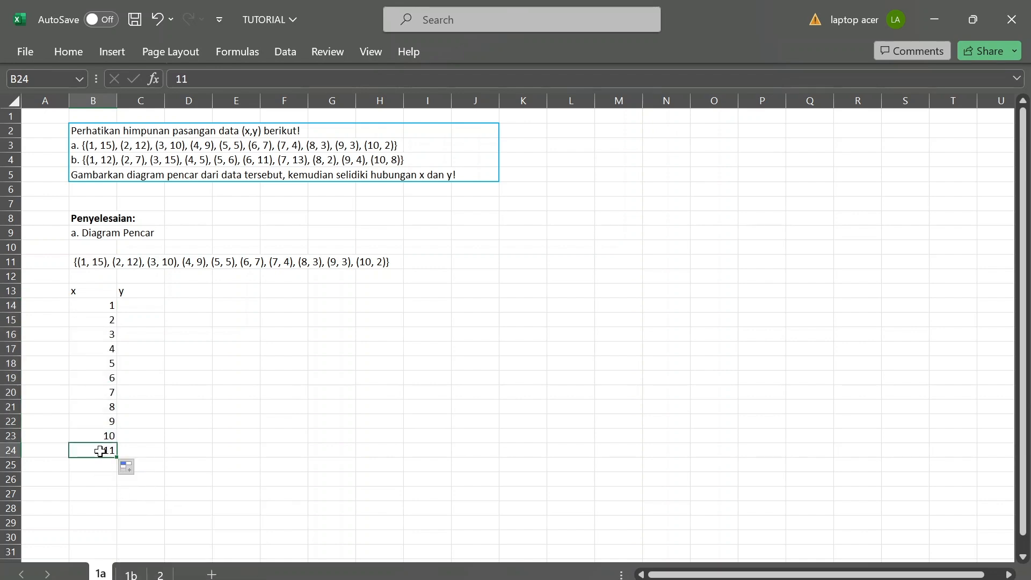
key("BackSpace")
Enter the first five y values 15, 12, 10, 9 and 5 in C14:C18.
key("Up")
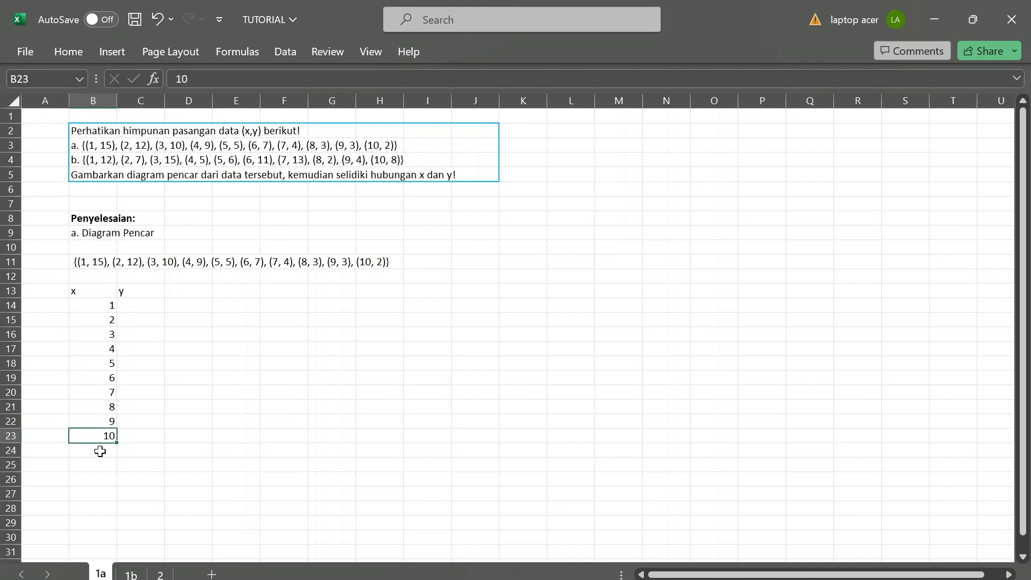
key("Up")
key("Up")
key("Up")
key("Up")
key("Up")
key("Up")
key("Up")
key("Up")
key("Up")
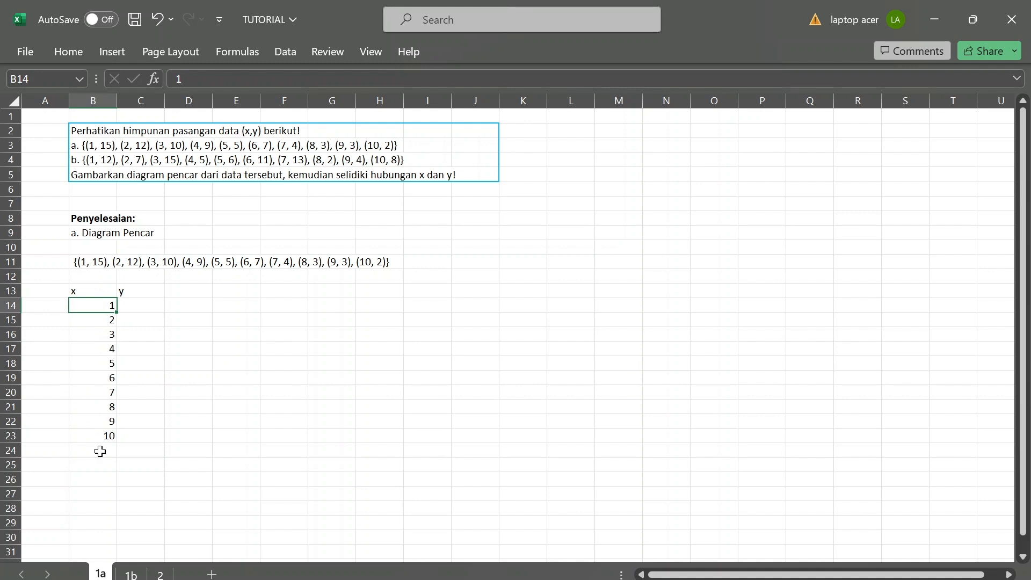
key("Up")
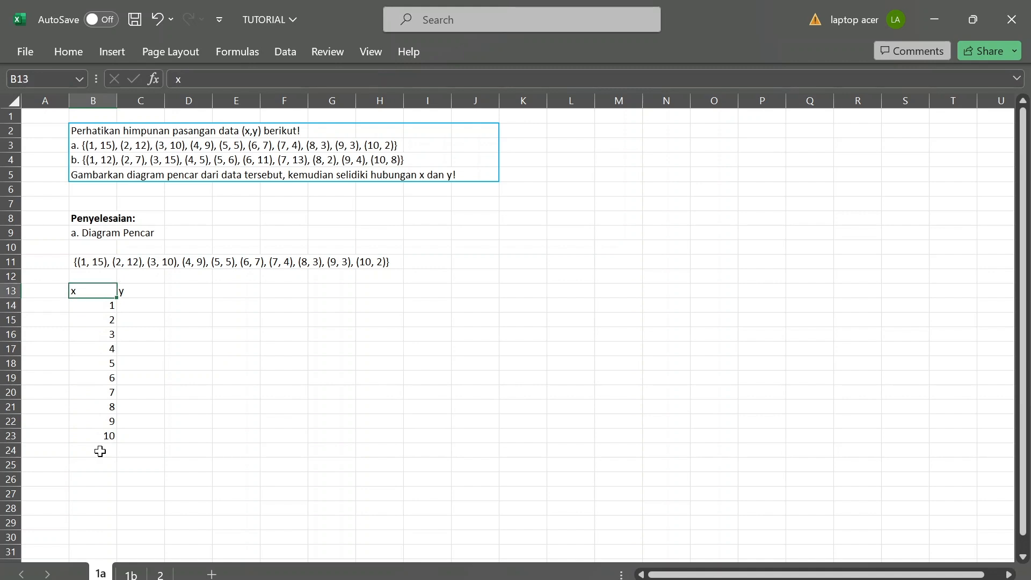
key("Down")
key("Right")
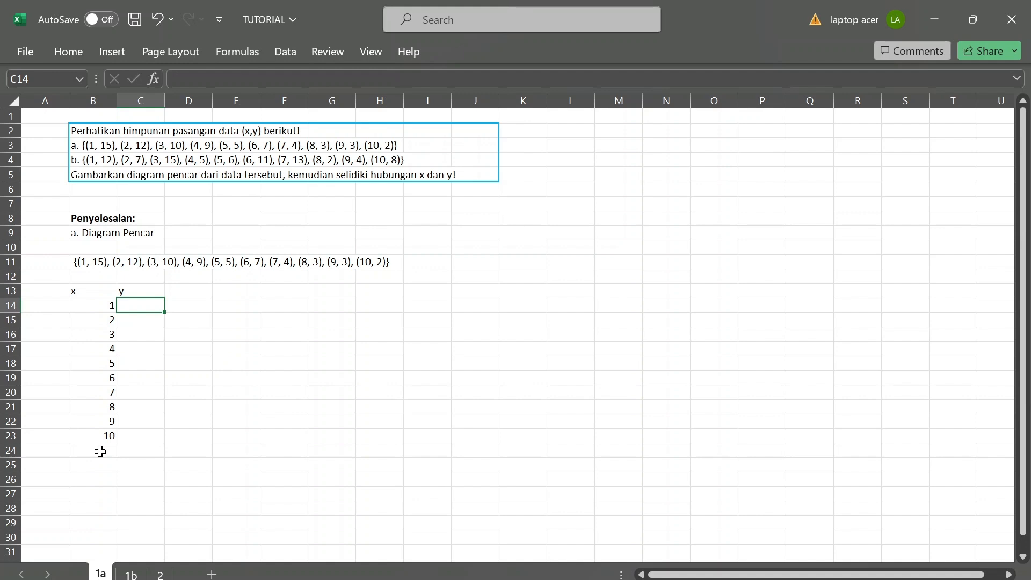
type("15")
key("Return")
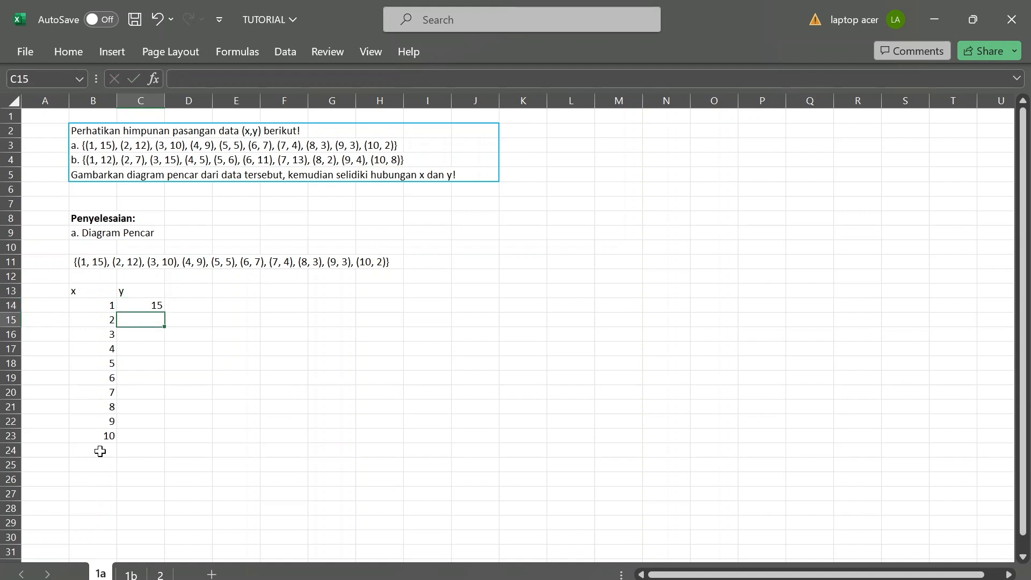
type("12")
key("Return")
type("10")
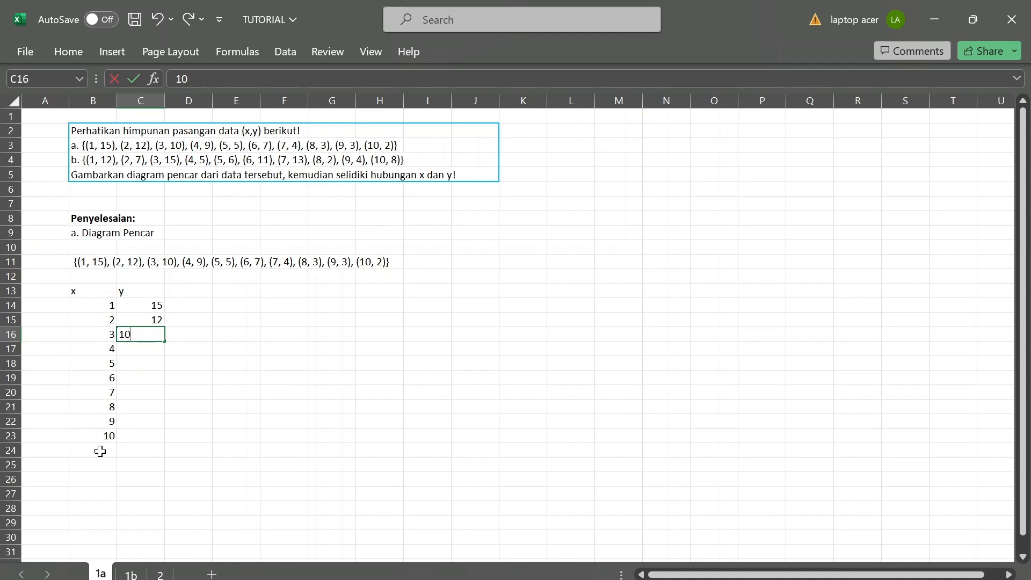
key("Return")
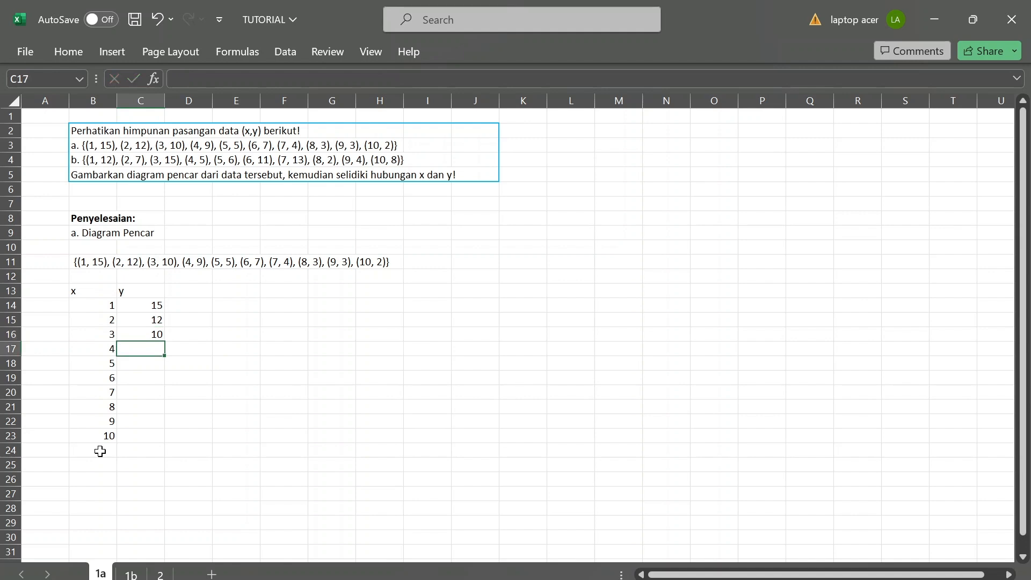
type("9")
key("Return")
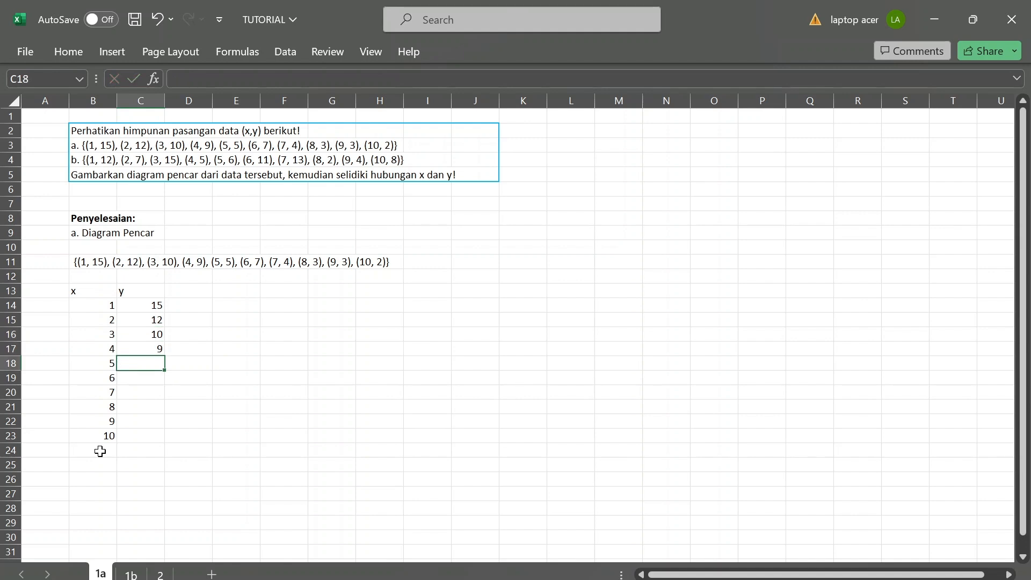
type("5")
key("Return")
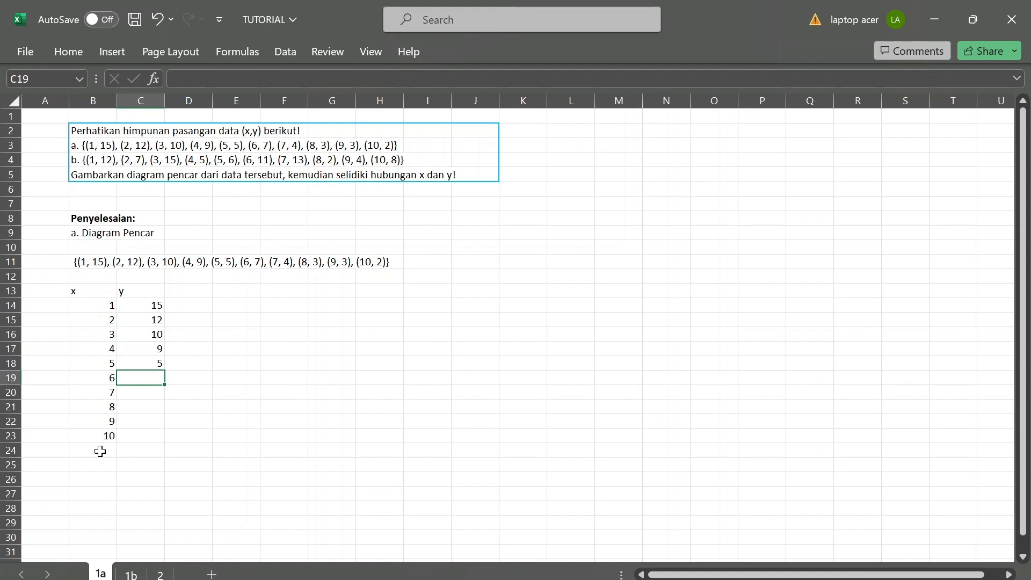
Enter the remaining y values 7, 4, 3, 3 and 2 in C19:C23.
type("7")
key("Return")
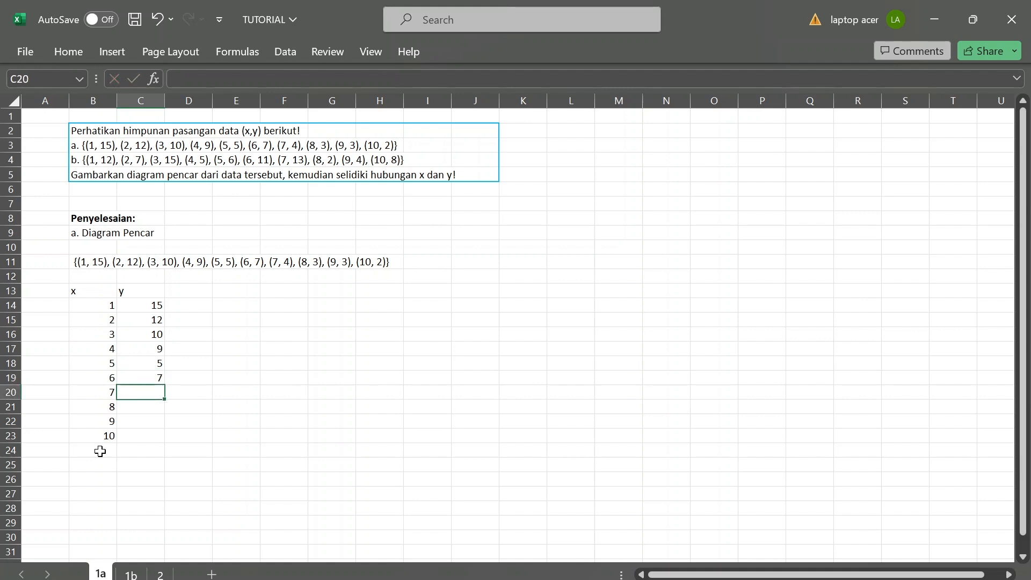
type("4")
key("Return")
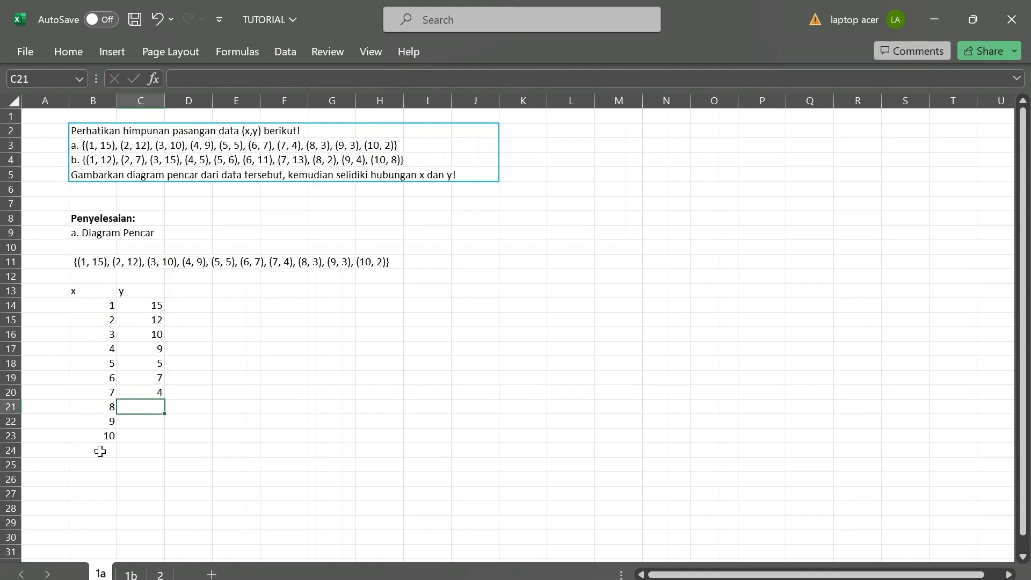
type("3")
key("Return")
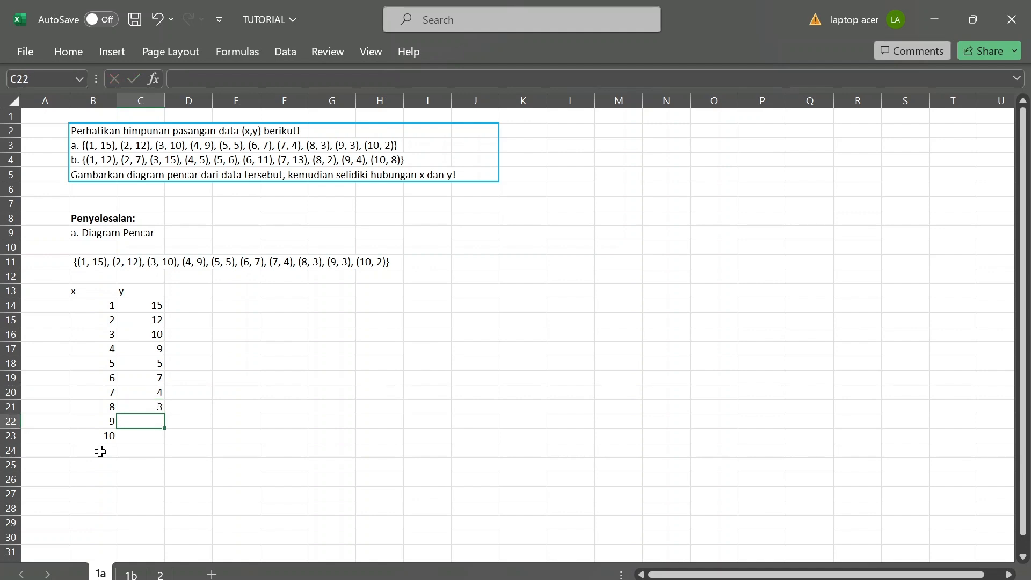
type("3")
key("Return")
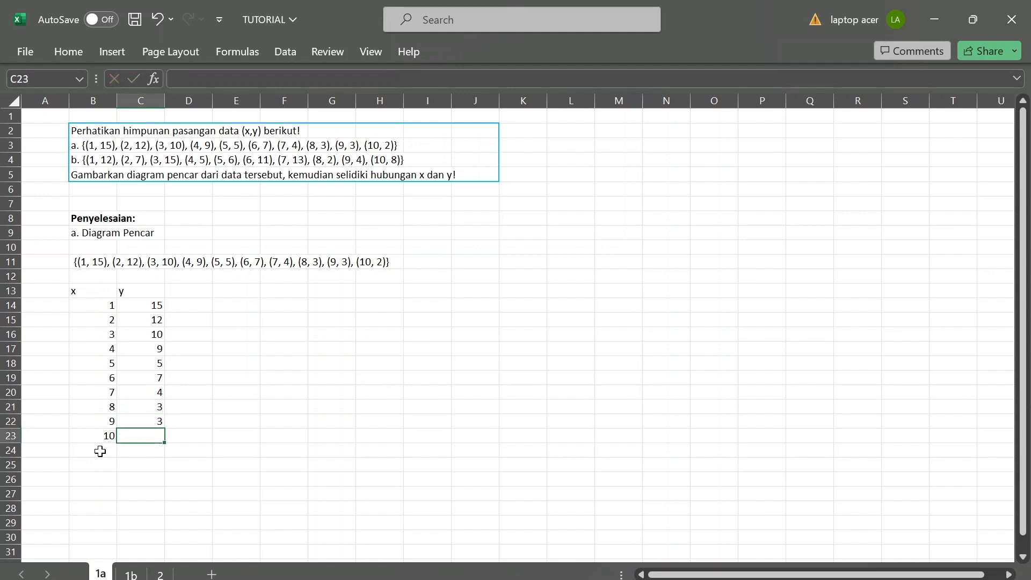
type("2")
key("Tab")
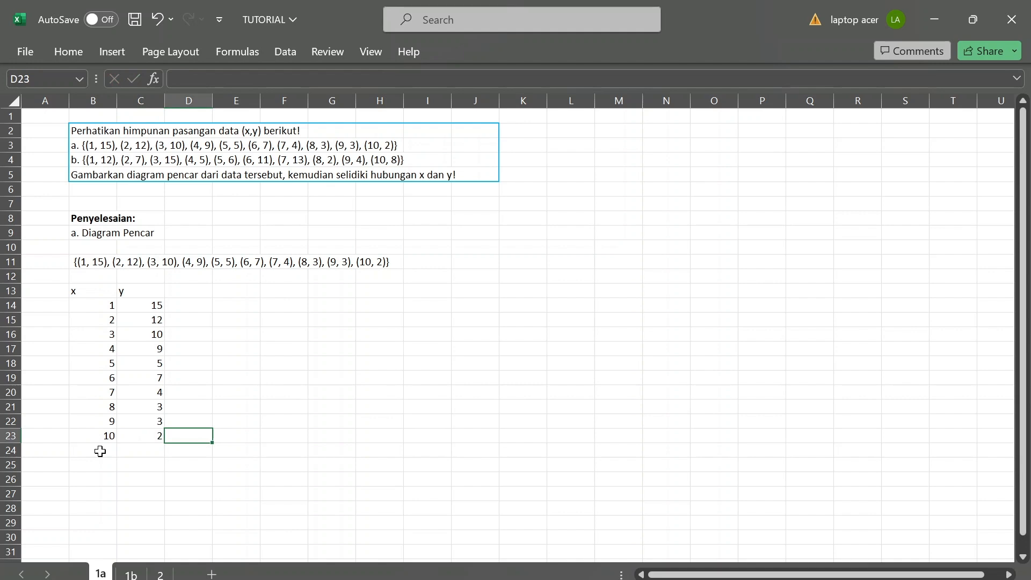
Center the contents of the x and y table in B13:C23 horizontally.
key("Left")
key("Left")
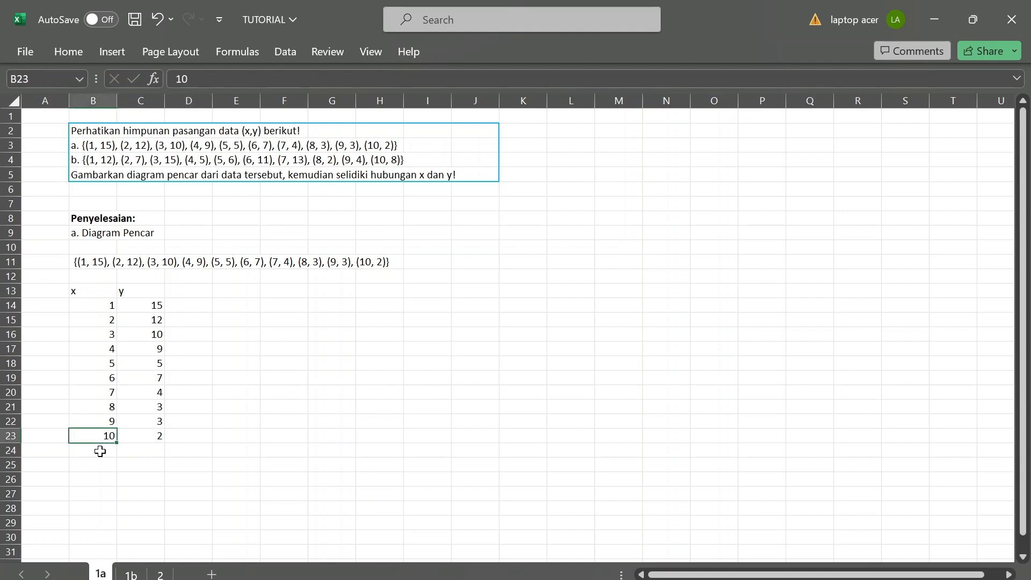
key("shift+Right")
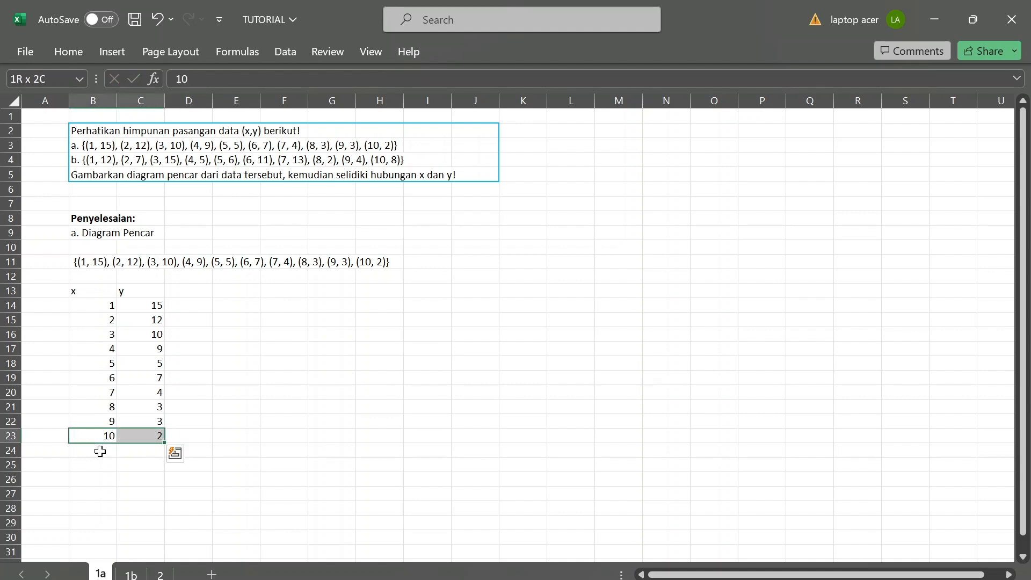
key("shift+Up")
key("shift+Up")
key("shift+Up")
key("shift+Up")
key("shift+Up")
key("shift+Up")
key("shift+Up")
key("shift+Up")
key("shift+Up")
key("shift+Up")
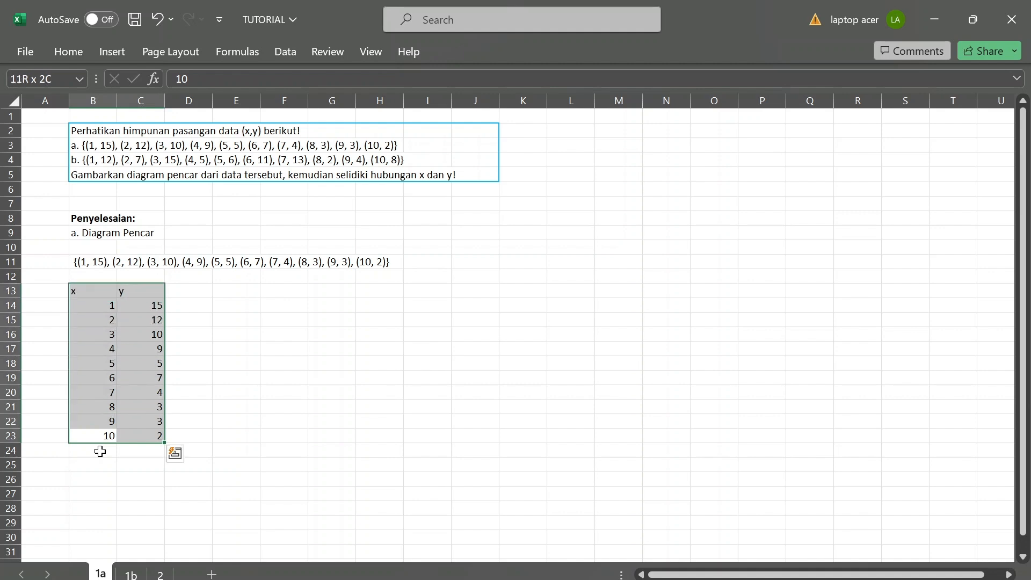
left_click(69, 49)
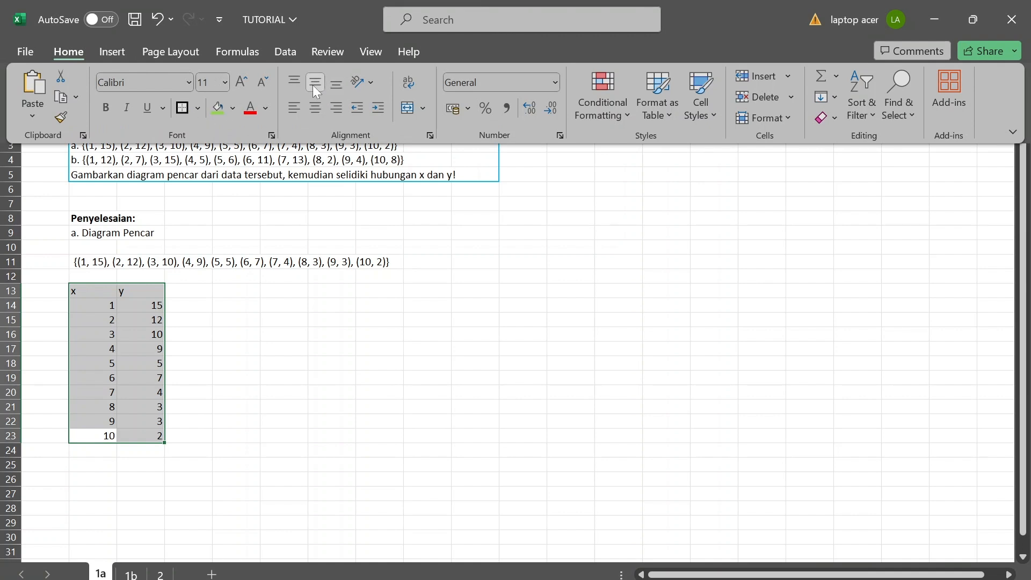
left_click(315, 109)
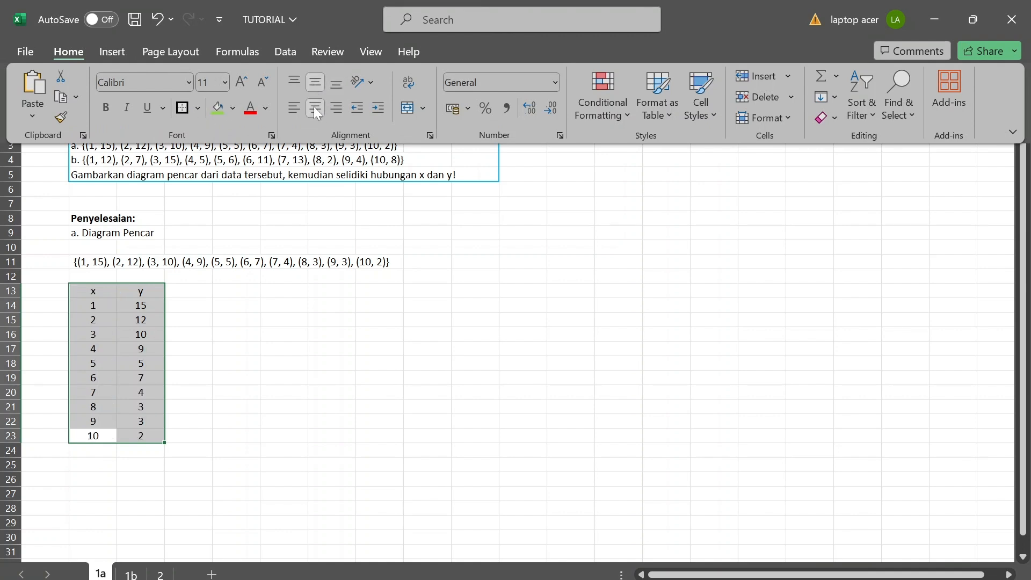
Apply All Borders to the x and y table in B13:C23.
left_click(198, 107)
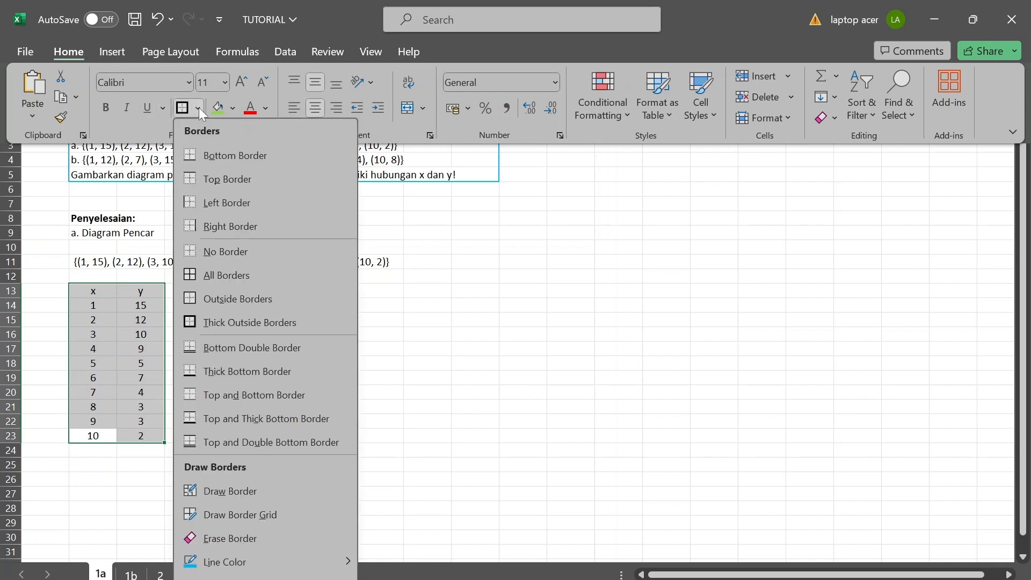
left_click(214, 277)
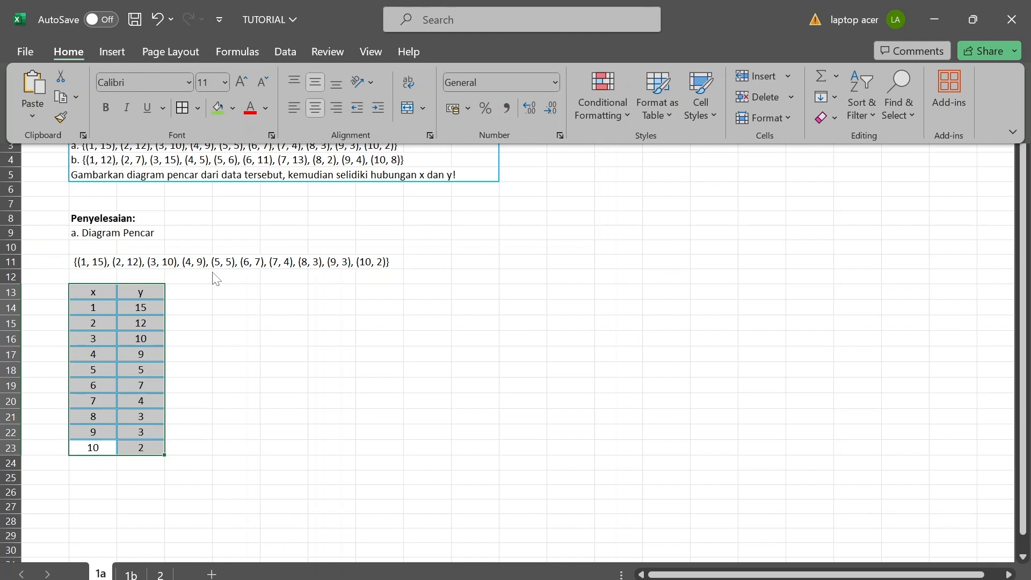
left_click(213, 317)
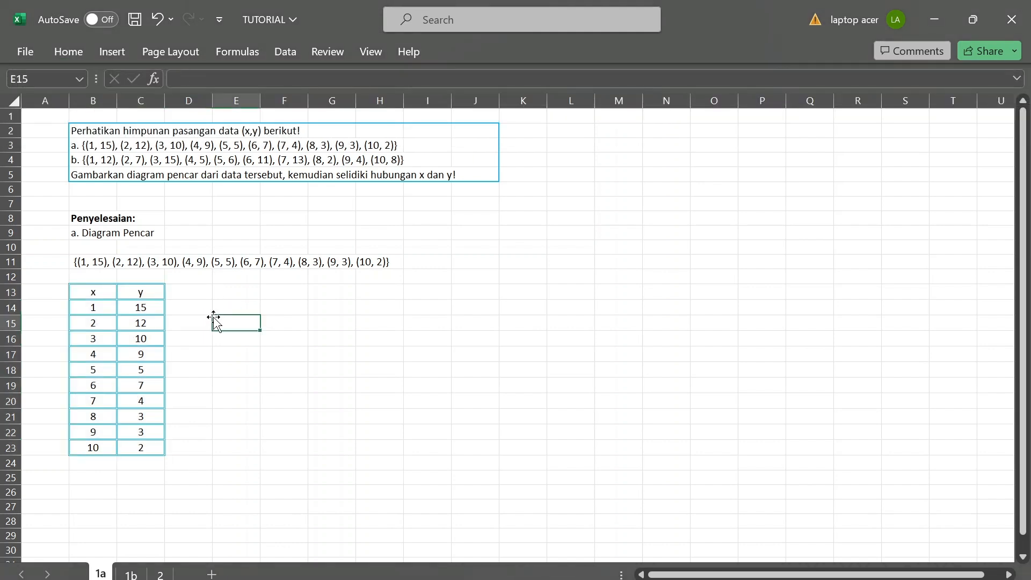
Fill the x and y header cells B13:C13 with green.
left_click(98, 292)
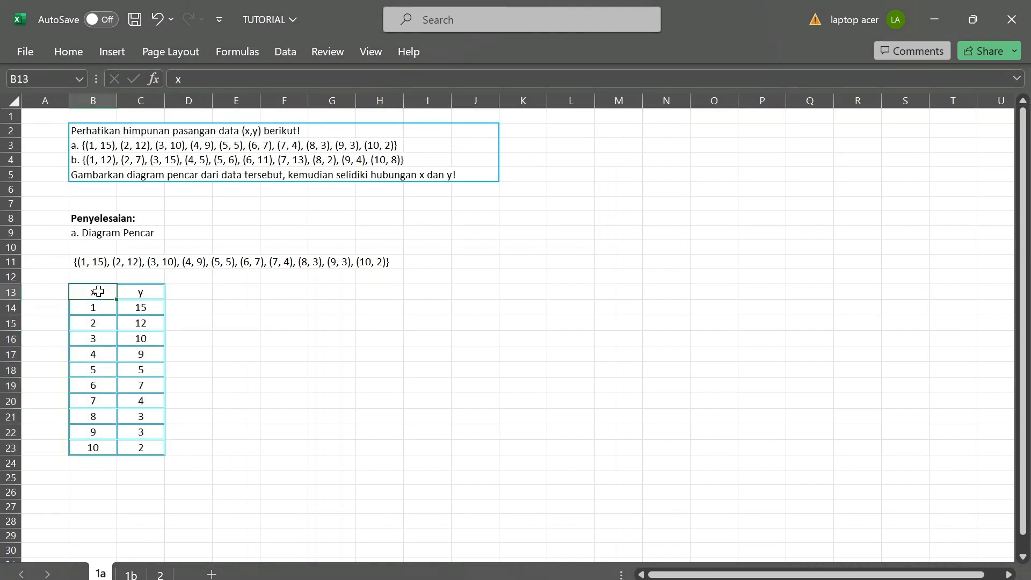
key("shift+Right")
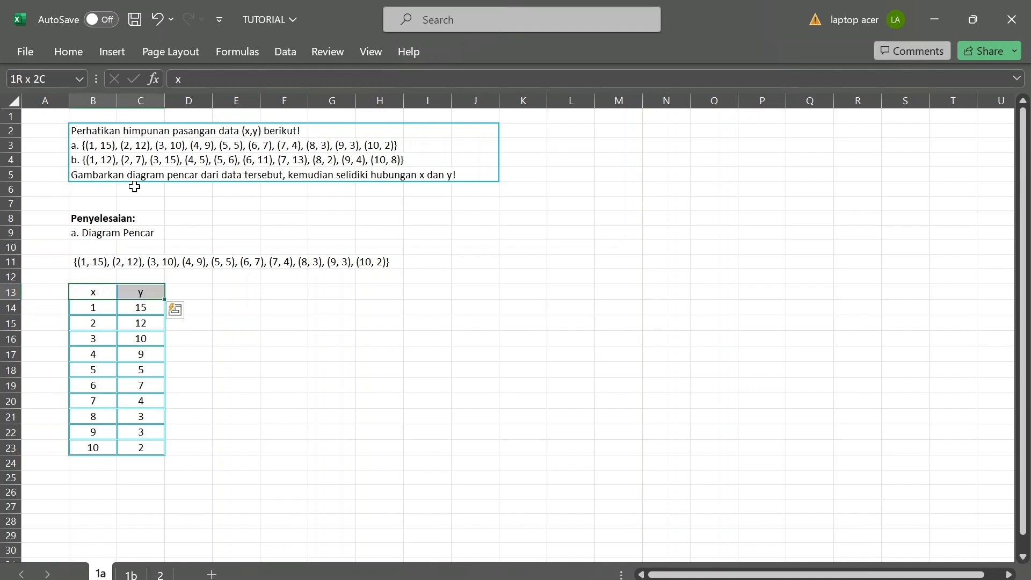
left_click(68, 50)
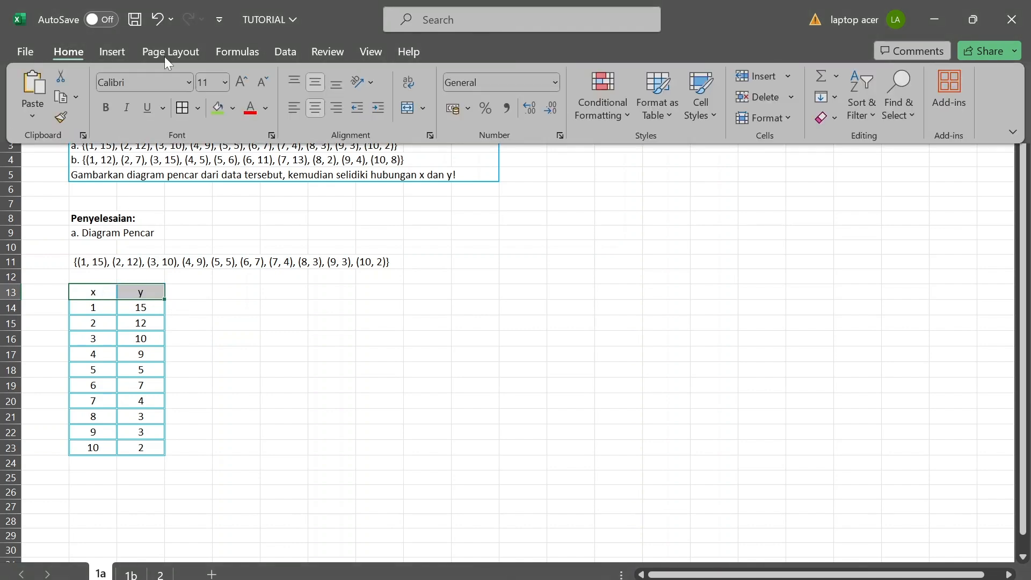
left_click(221, 112)
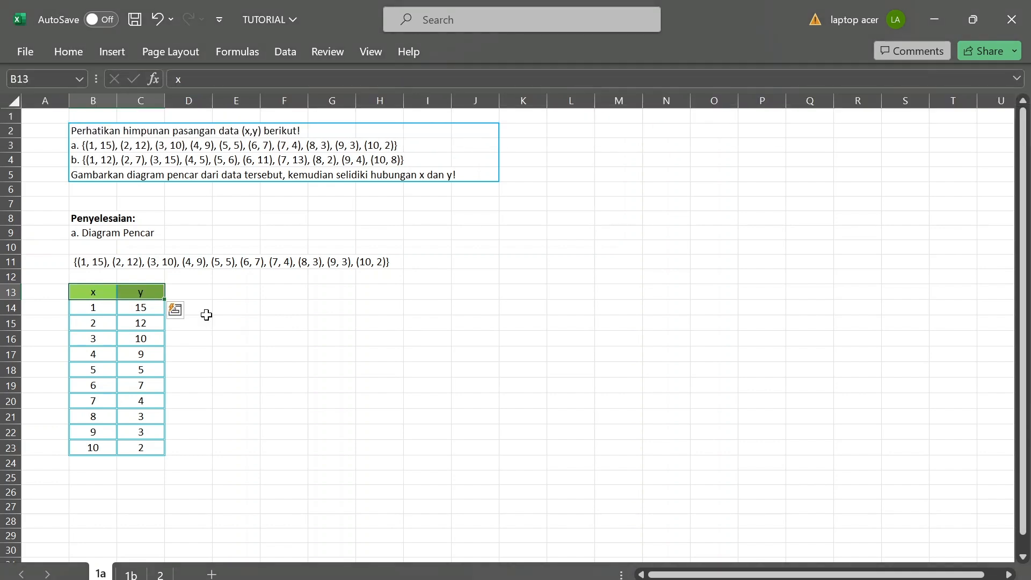
left_click(203, 355)
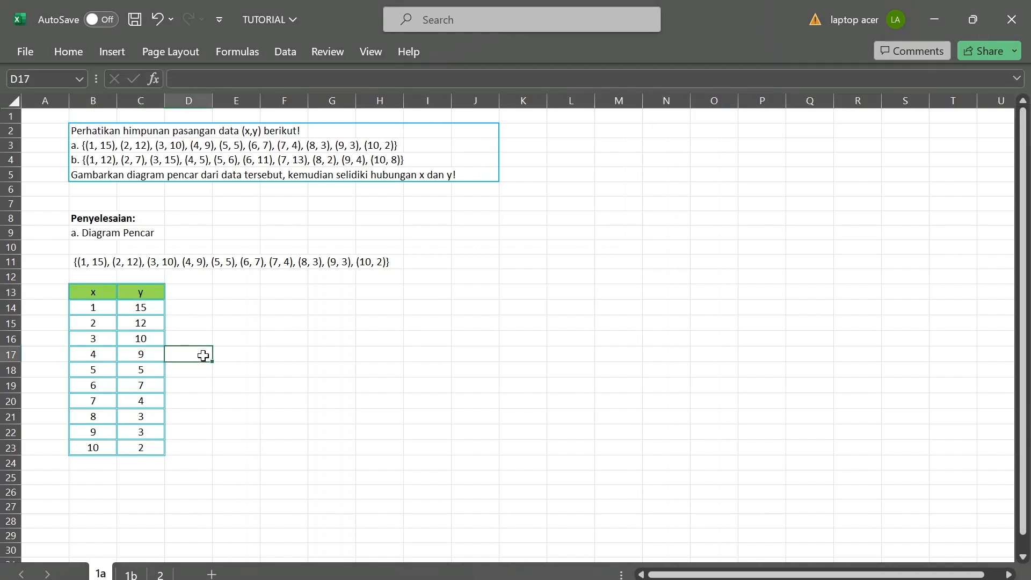
Insert a markers-only Scatter chart from B14:C23 and move it so its upper-left corner sits at about I9, clear of the pairs in row 11.
left_click(89, 311)
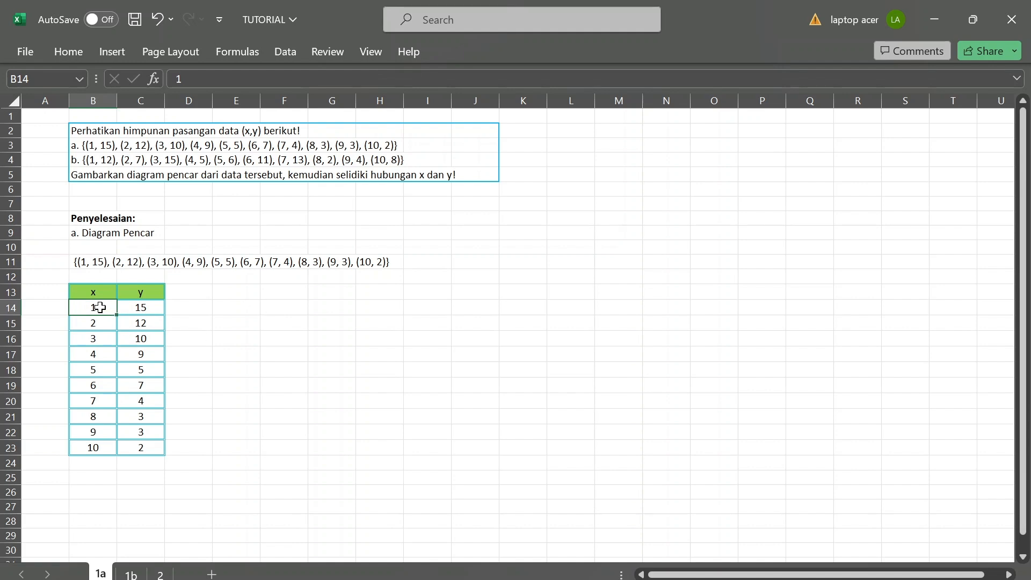
key("shift+Right")
key("shift+Down")
key("shift+Down")
key("shift+Down")
key("shift+Down")
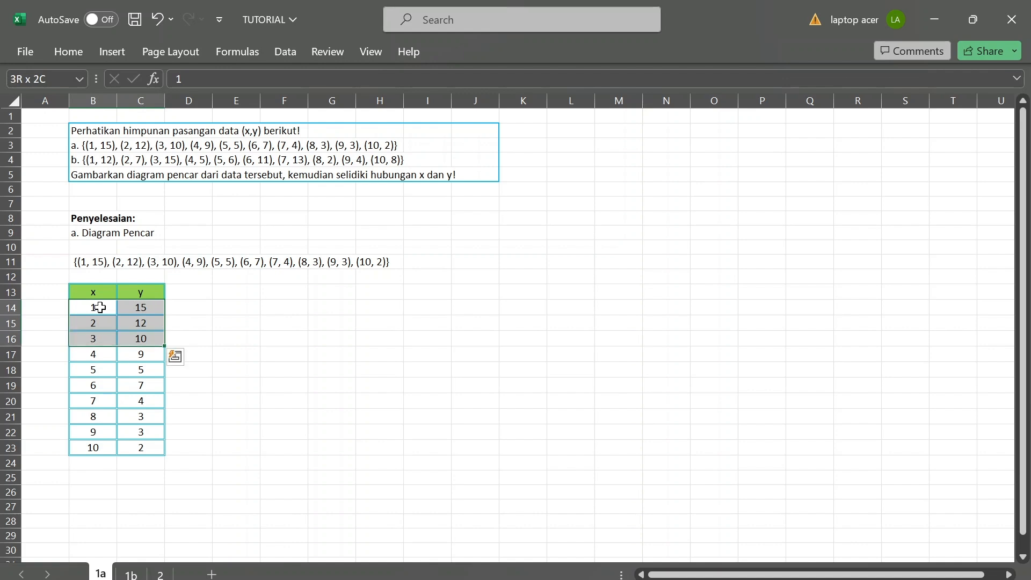
key("shift+Down")
key("shift+Down")
key("shift+Down")
key("shift+Down")
key("shift+Down")
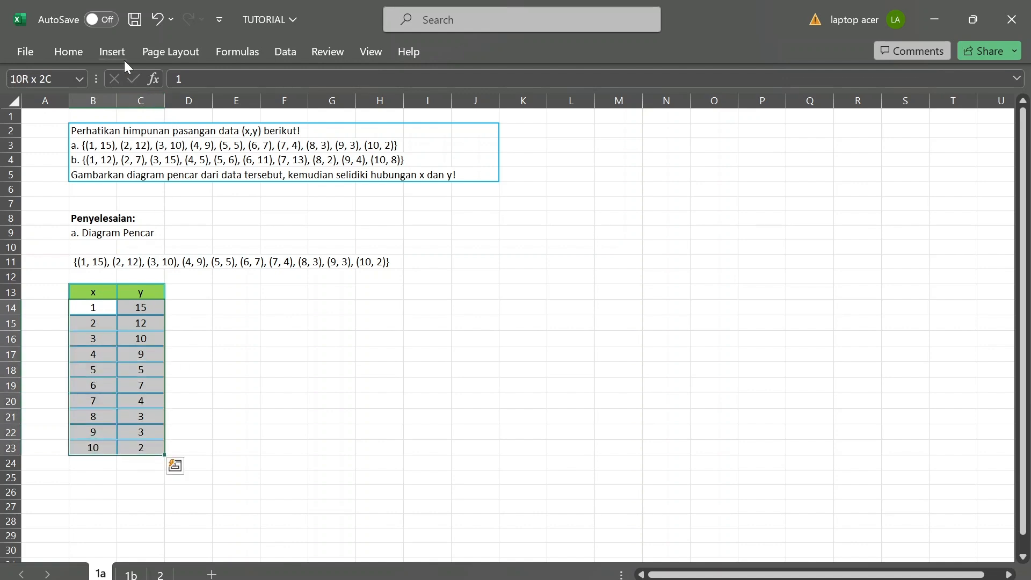
left_click(111, 51)
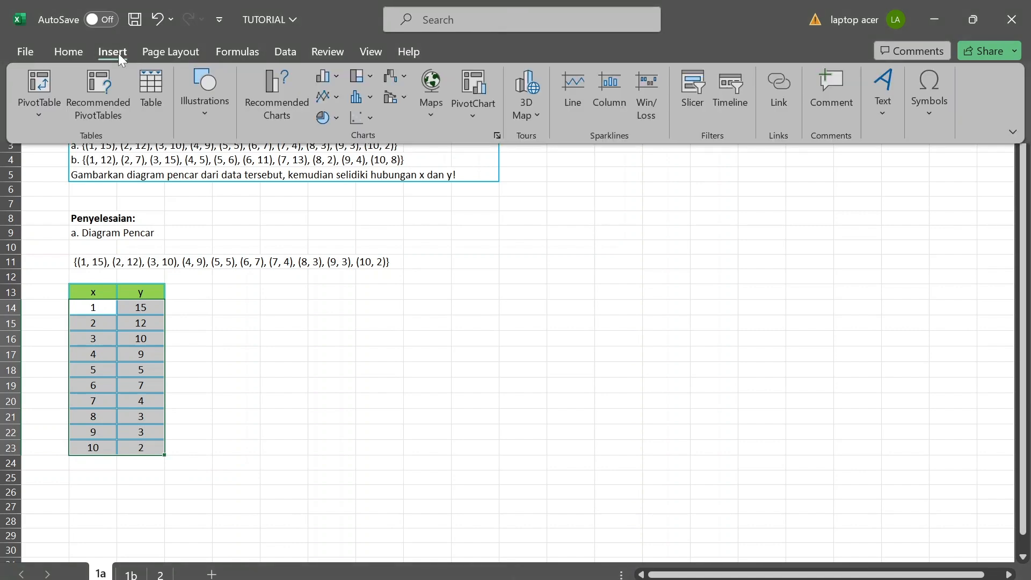
left_click(369, 120)
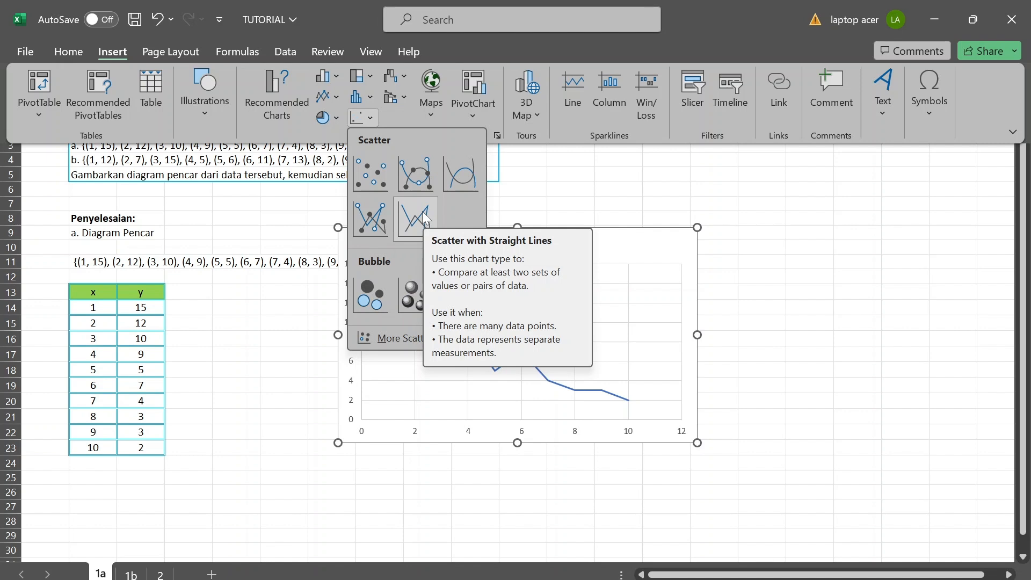
left_click(374, 175)
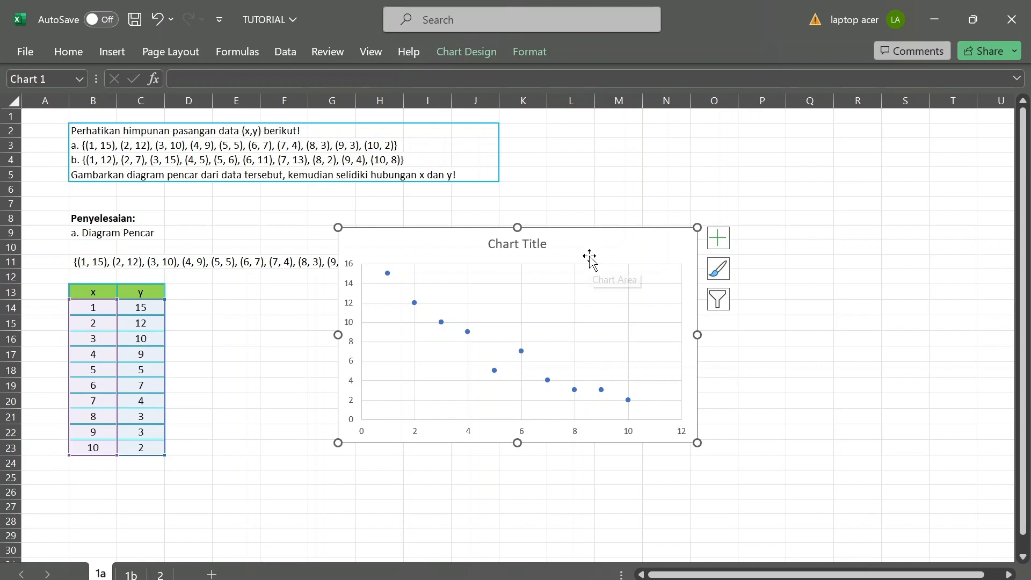
mouse_move(589, 255)
left_mouse_down()
mouse_move(596, 307)
mouse_move(530, 311)
mouse_move(661, 281)
mouse_move(657, 254)
left_mouse_up()
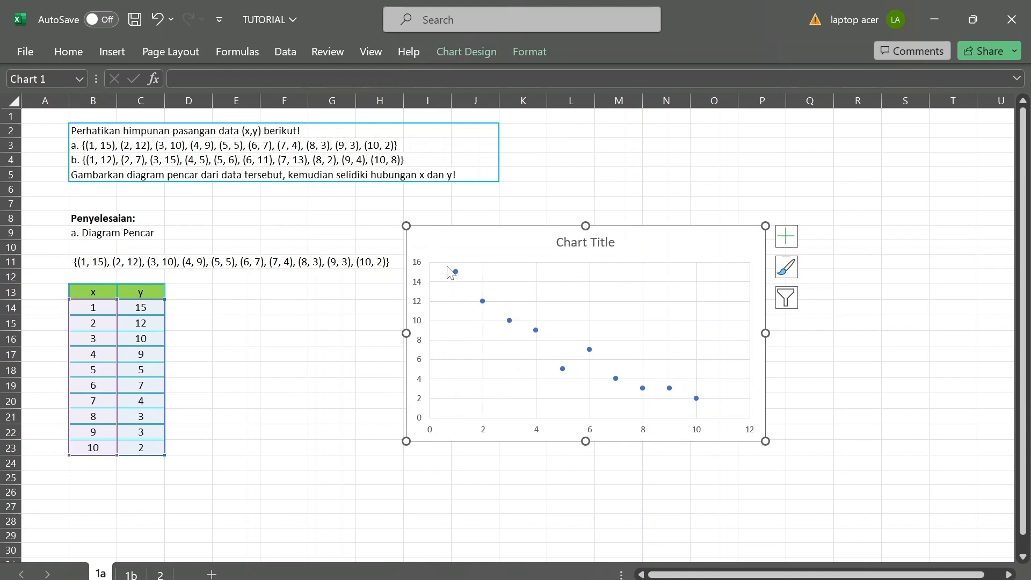
Add axis titles to both axes of the scatter chart.
left_click(788, 240)
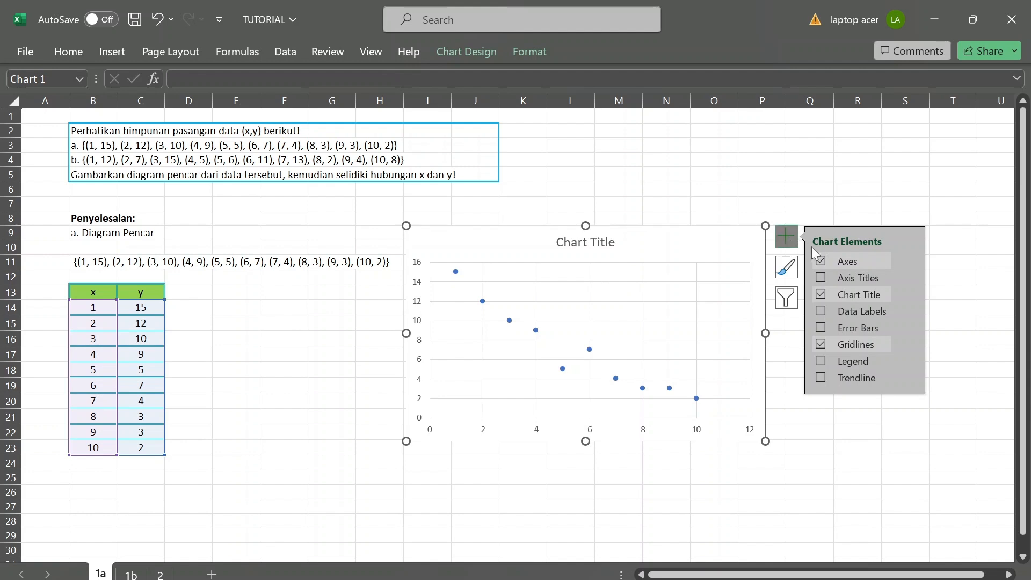
left_click(825, 276)
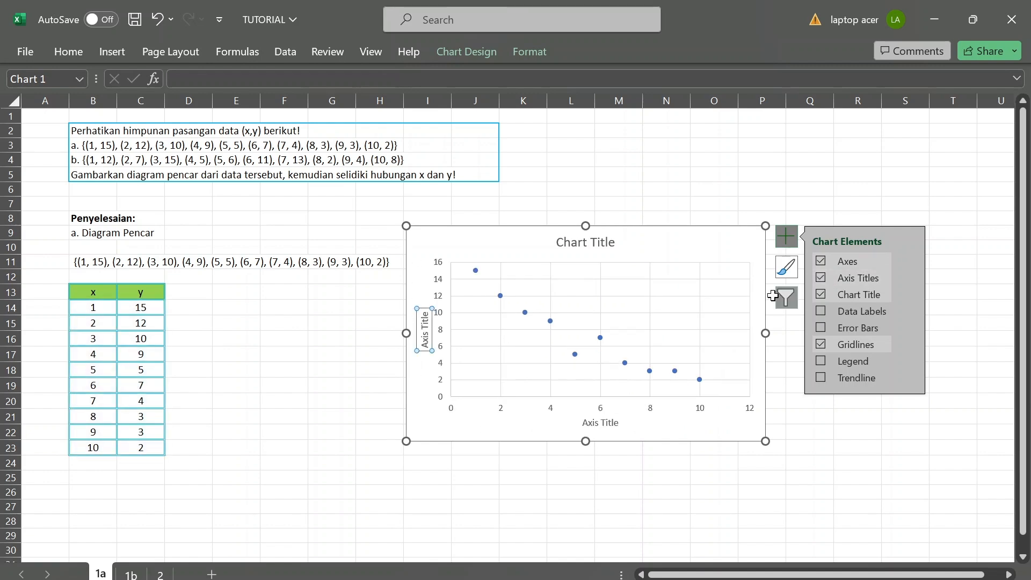
left_click(591, 427)
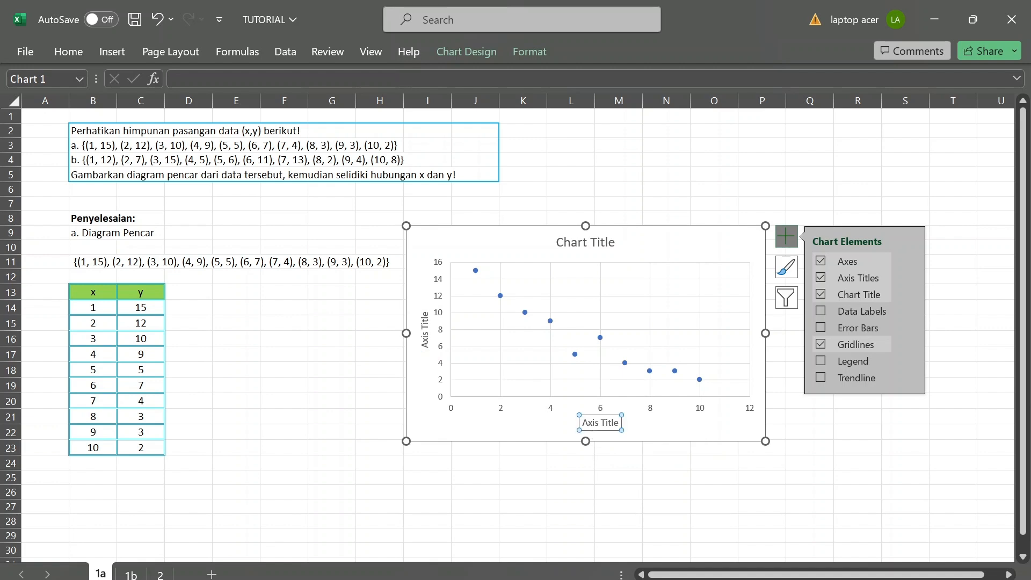
left_click(425, 342)
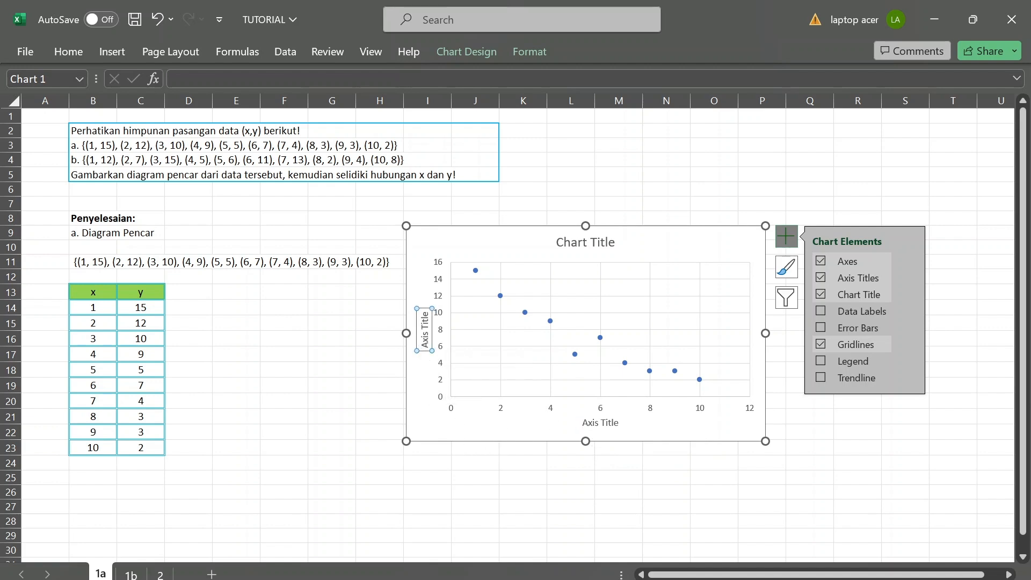
Rename the scatter chart's horizontal axis title to "Sumbu X".
left_click(591, 427)
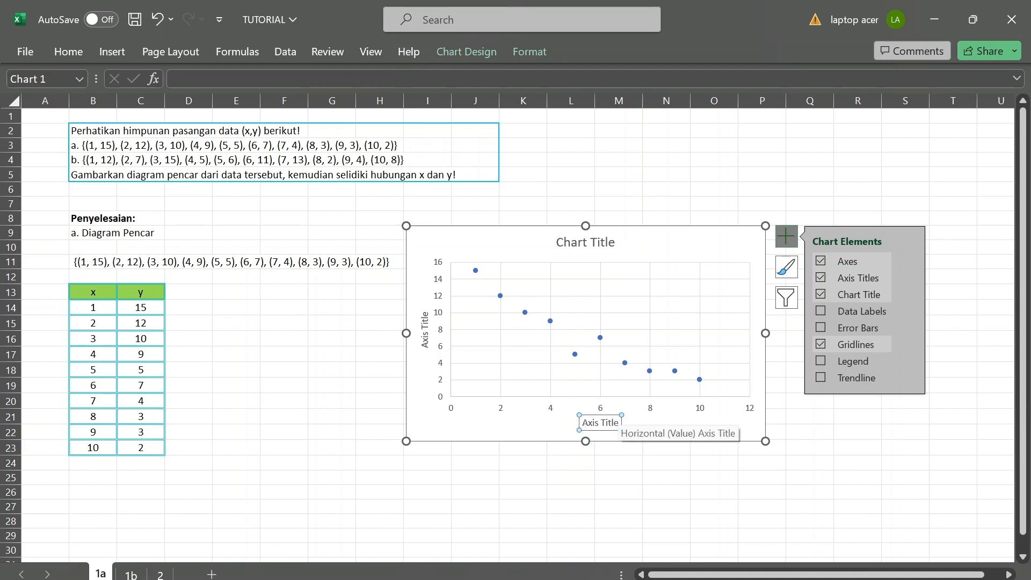
left_click(618, 424)
left_click_drag(618, 424, 601, 423)
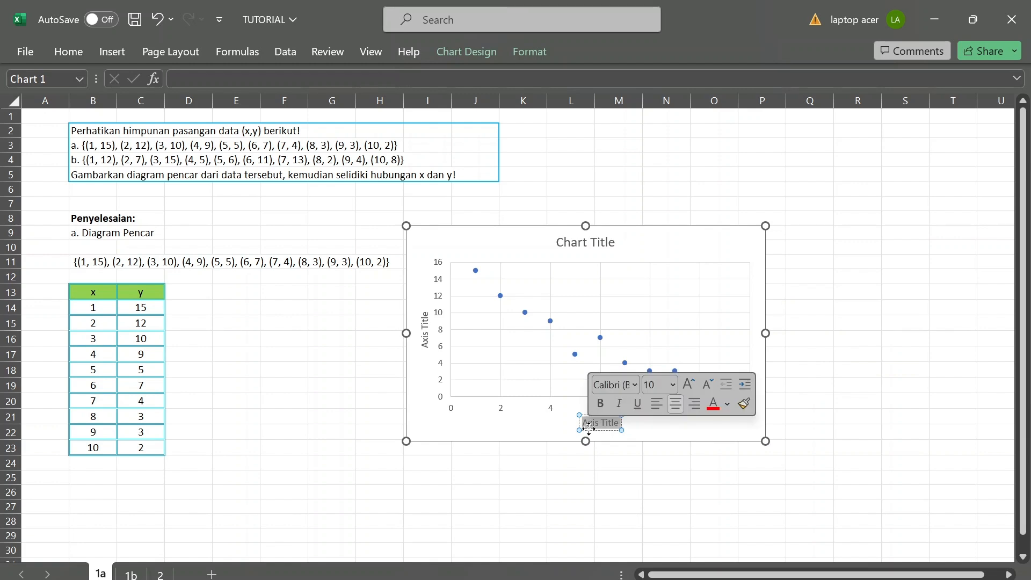
type("Sumbu X")
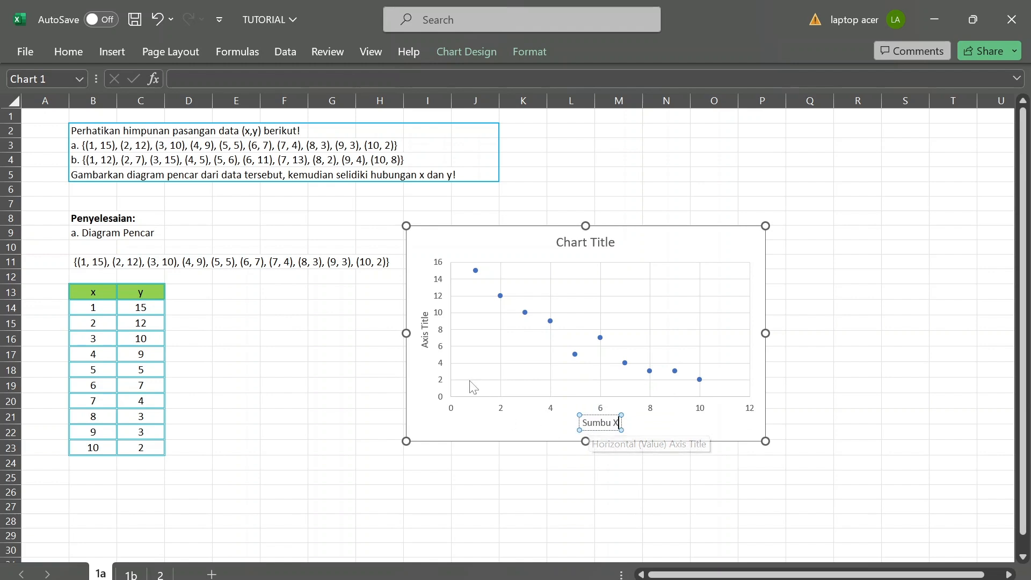
Rename the scatter chart's vertical axis title to "Sumbu Y" and deselect the chart.
left_click(425, 329)
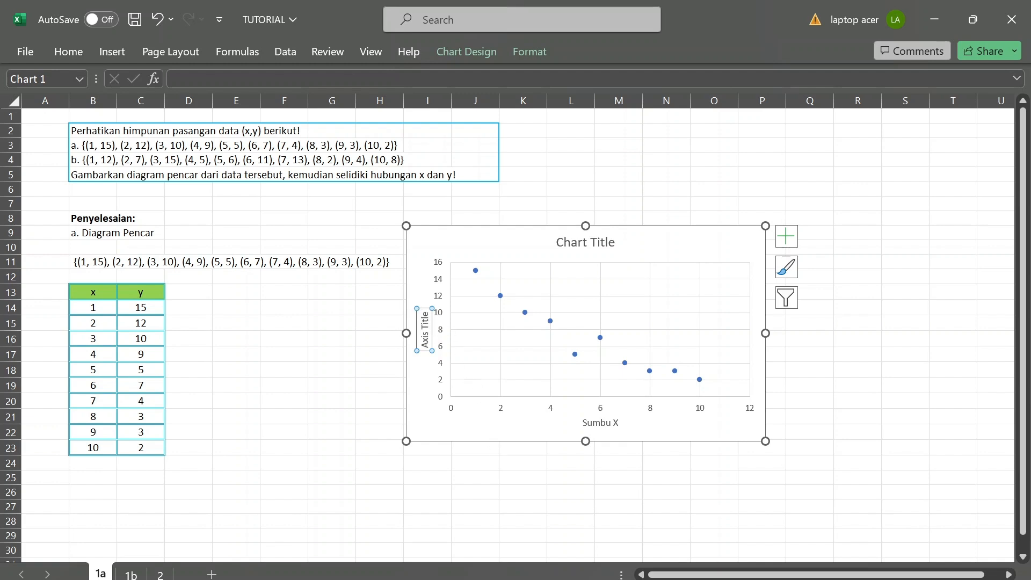
double_click(428, 323)
key("BackSpace")
key("BackSpace")
key("BackSpace")
key("BackSpace")
key("BackSpace")
key("BackSpace")
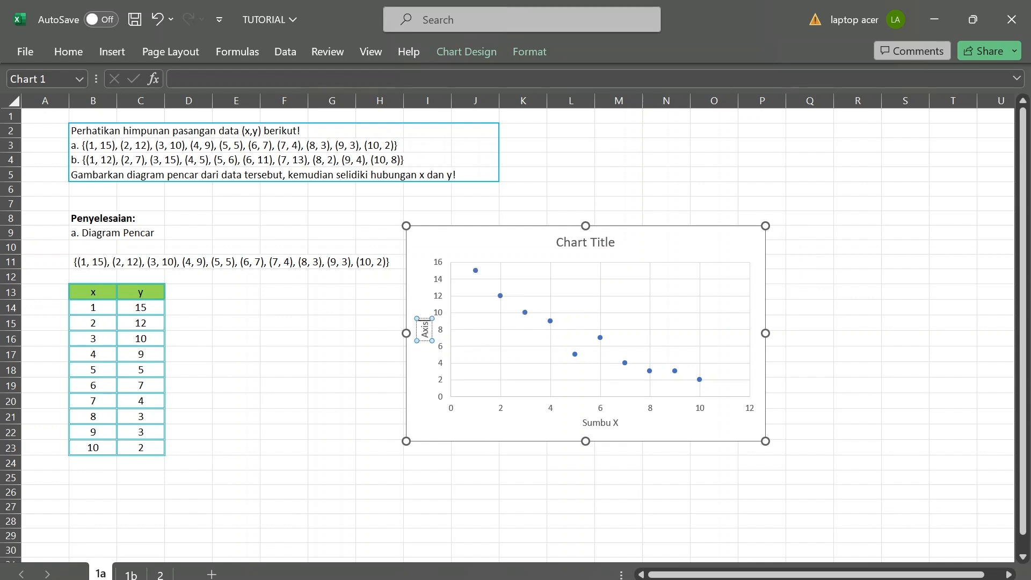
type("Sumbu Y")
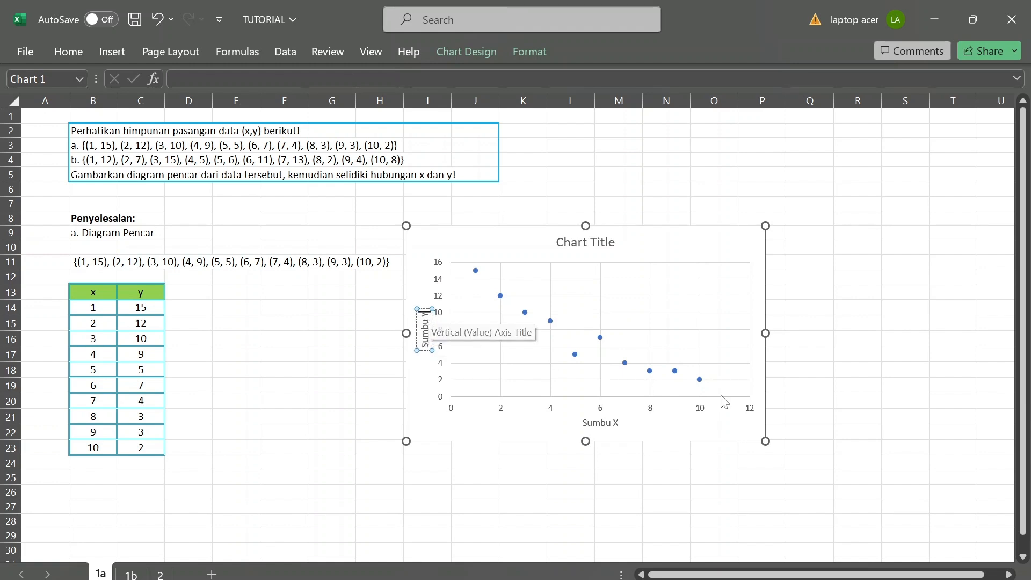
left_click(792, 420)
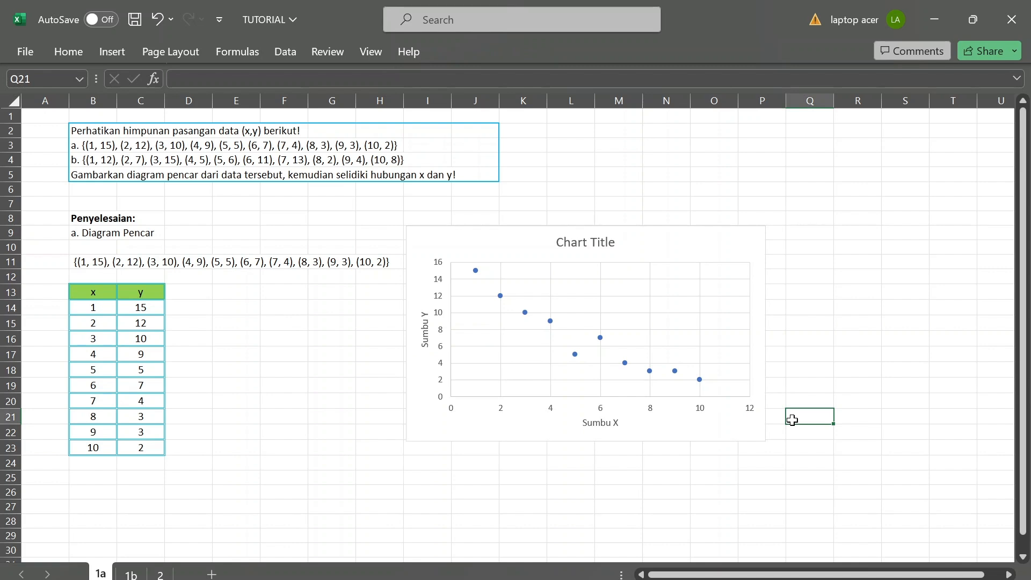
Shift the scatter chart's title slightly left, rename it to "Diagram Pencar" and deselect the chart.
left_click(590, 249)
left_click_drag(590, 250, 575, 258)
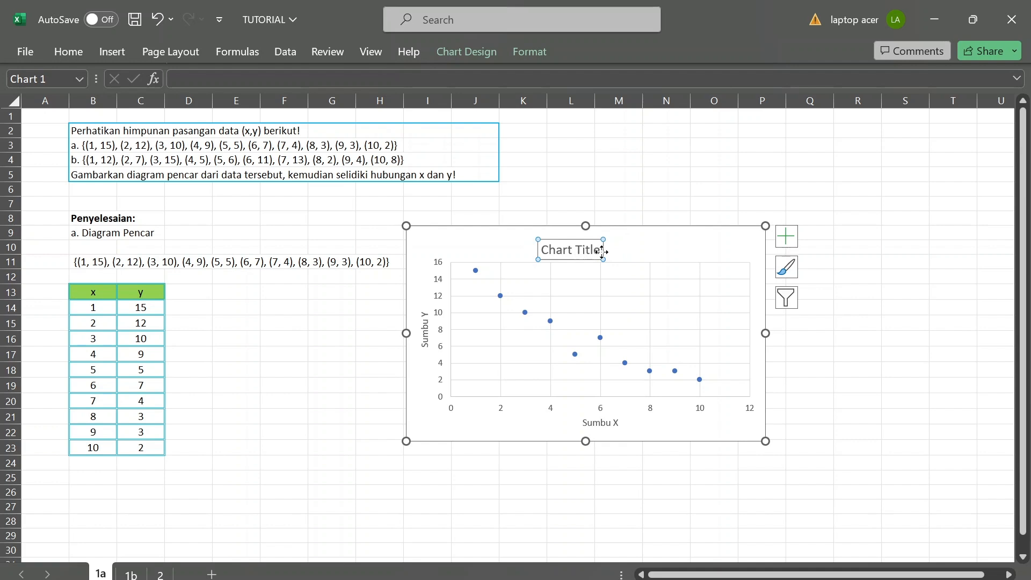
left_click_drag(601, 251, 607, 246)
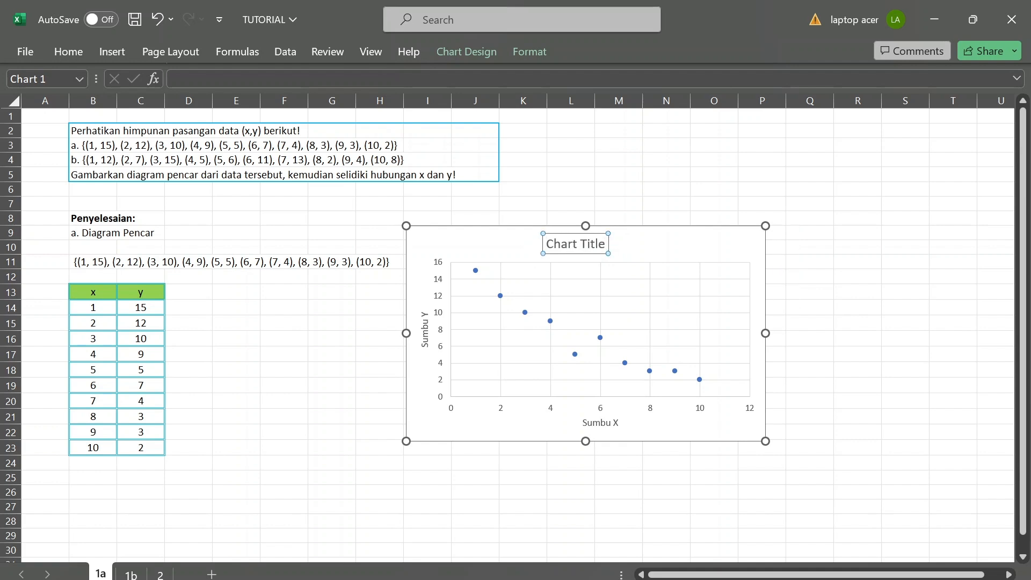
left_click(572, 243)
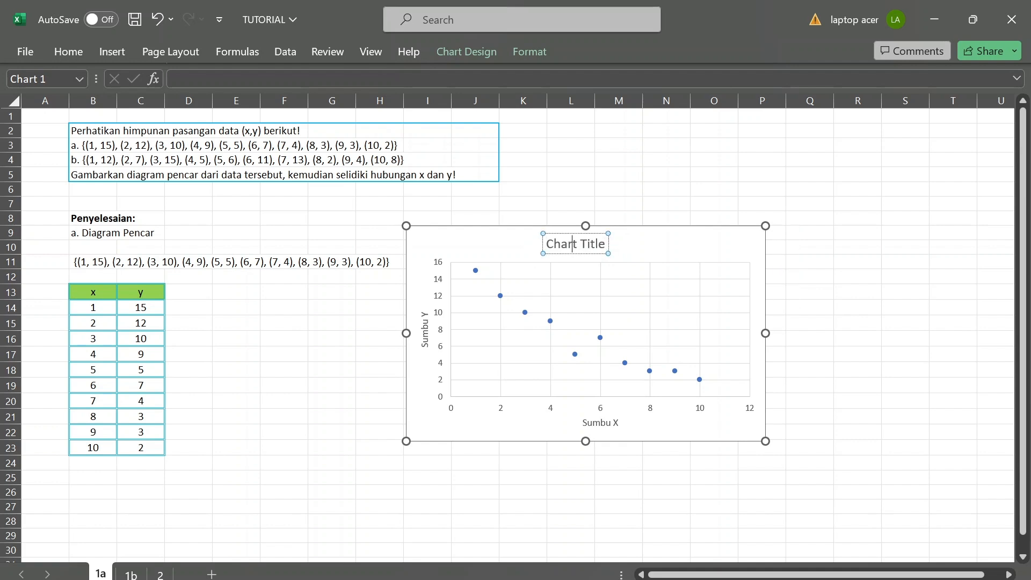
left_click(606, 244)
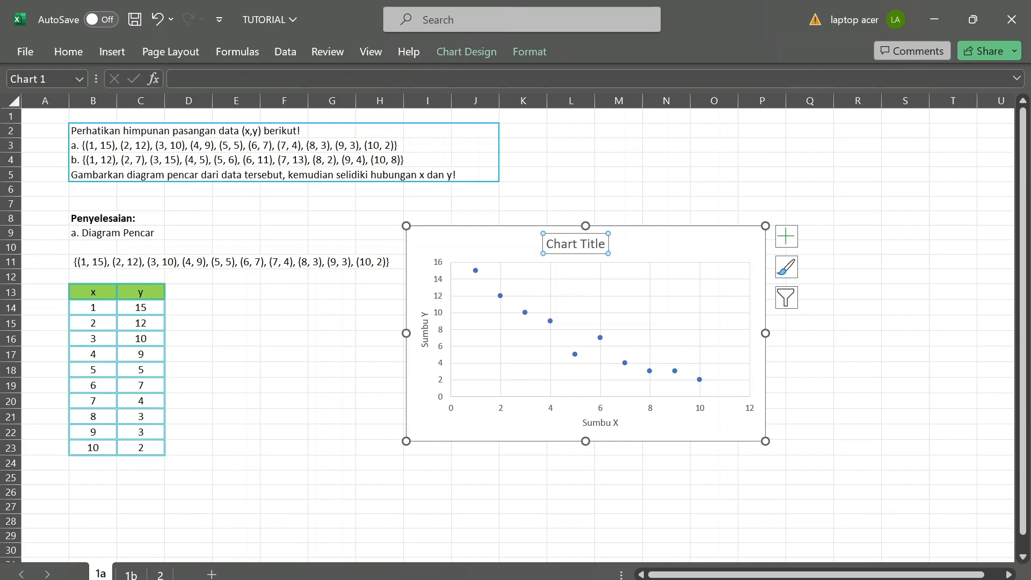
left_click(598, 244)
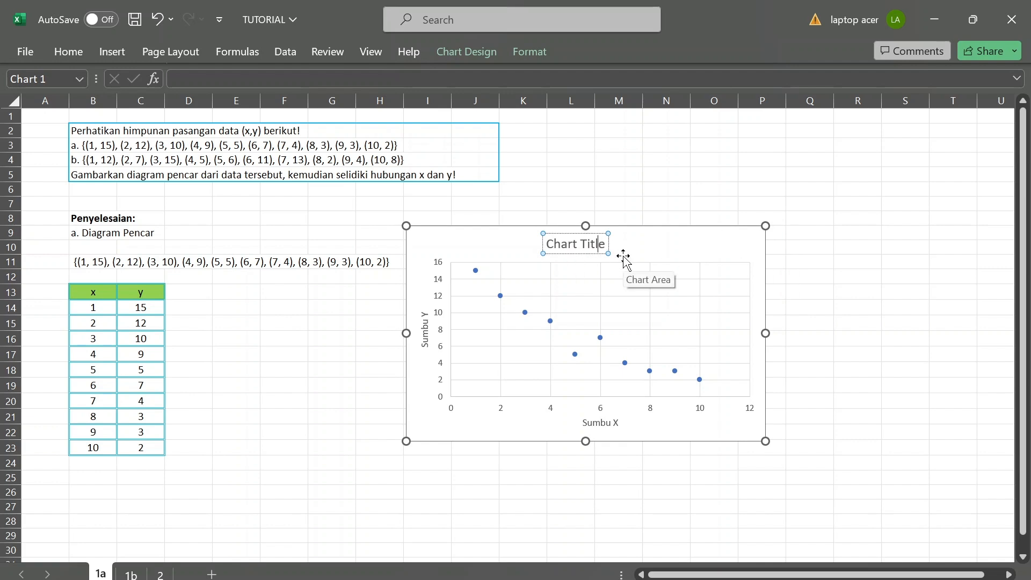
key("BackSpace")
key("BackSpace")
key("BackSpace")
key("BackSpace")
key("BackSpace")
key("BackSpace")
key("BackSpace")
key("BackSpace")
key("BackSpace")
key("BackSpace")
key("BackSpace")
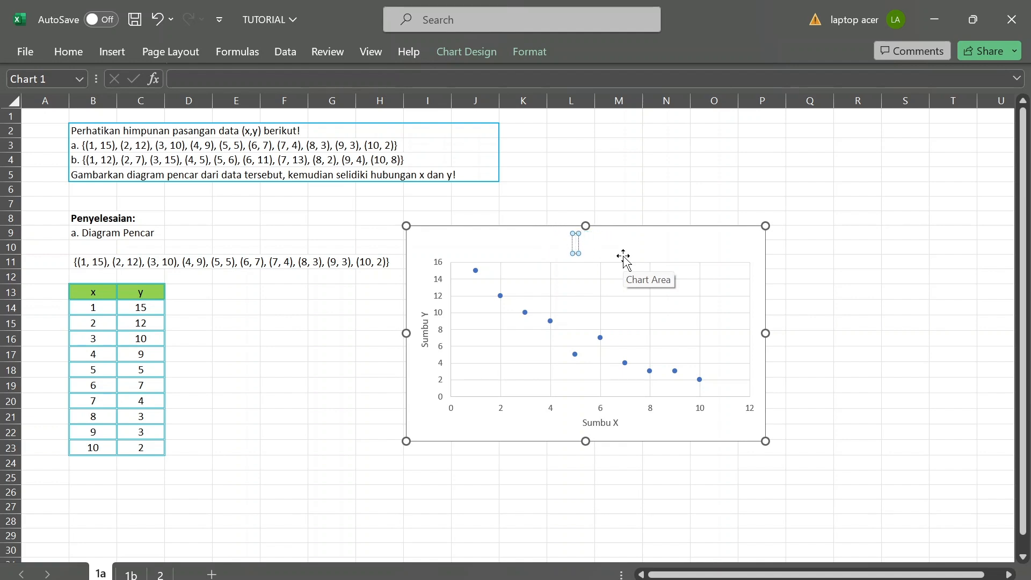
type("Diagr")
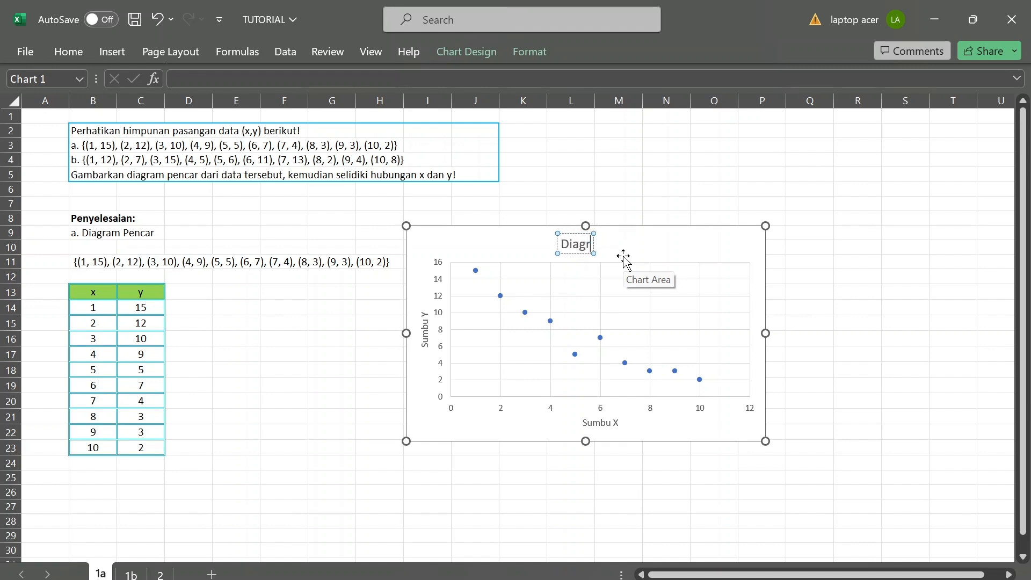
type("am Pencar")
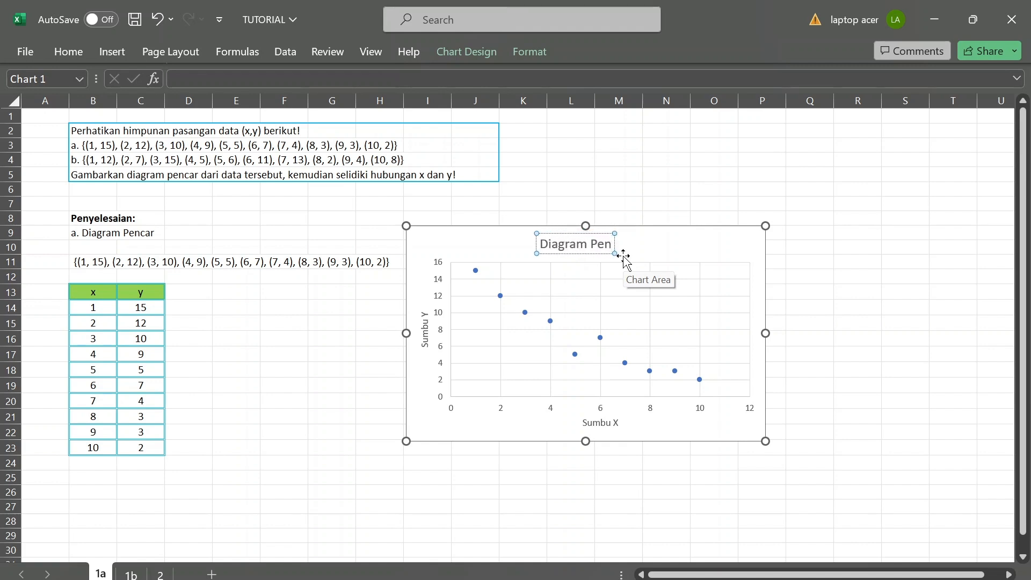
left_click(943, 315)
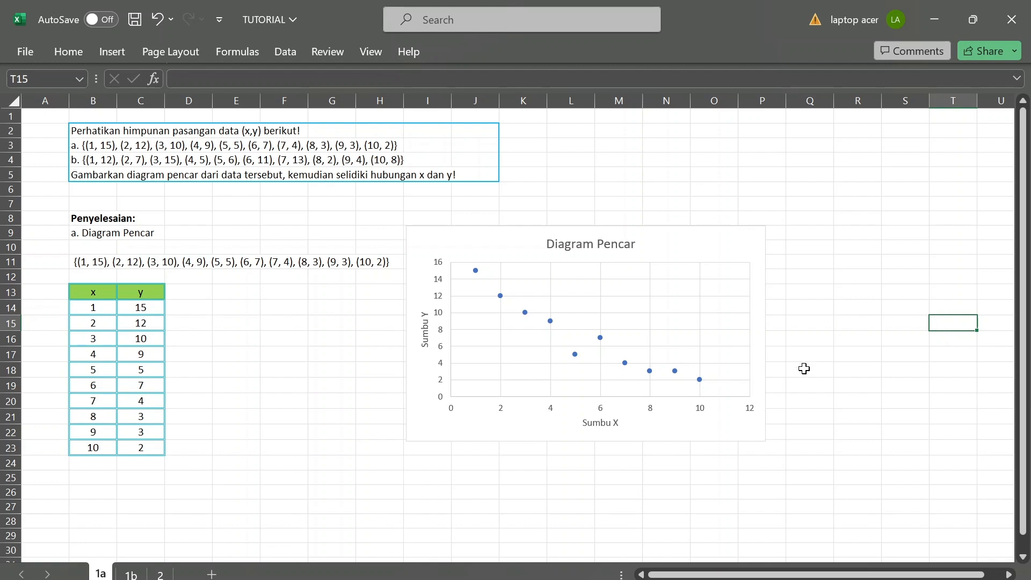
Enlarge the scatter chart from its lower-right corner until that corner reaches about Q24, and deselect the chart.
left_click(730, 421)
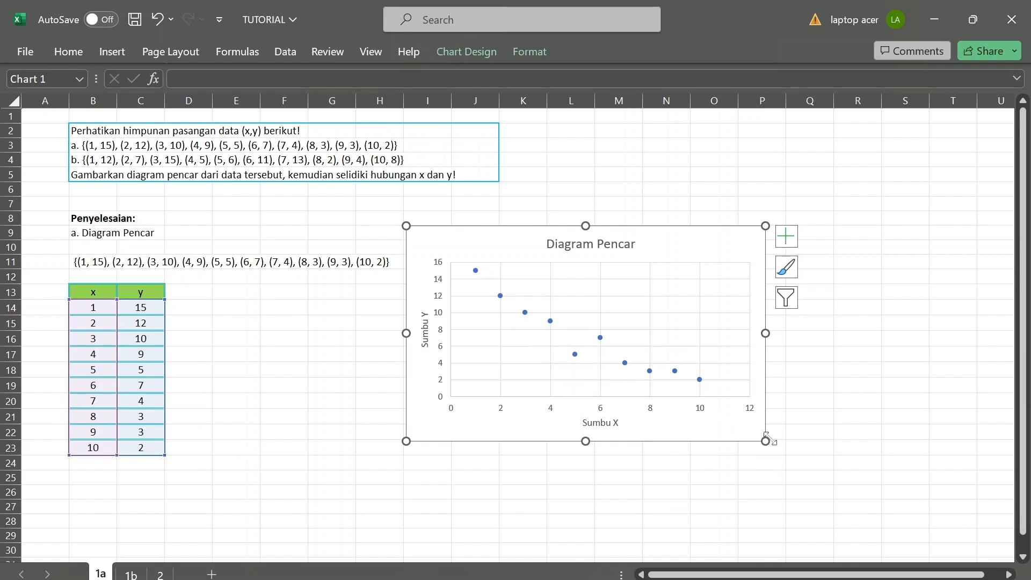
left_click_drag(766, 441, 788, 440)
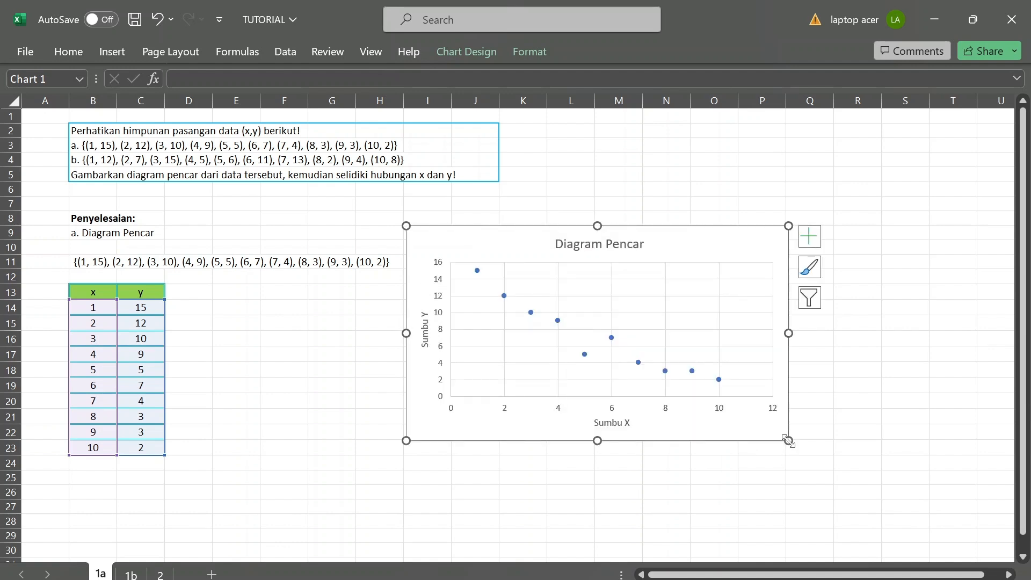
left_click_drag(788, 441, 833, 460)
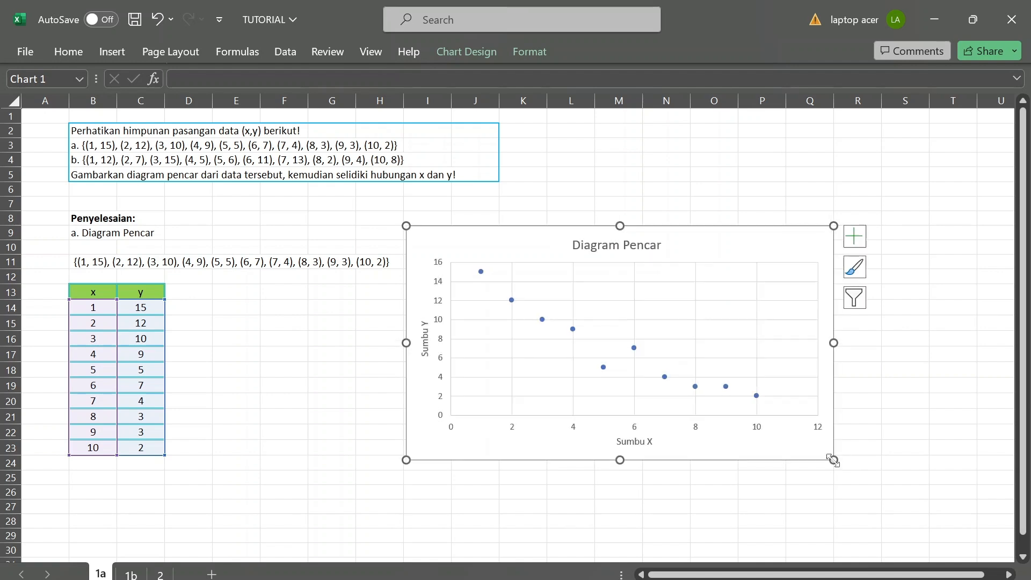
left_click(938, 401)
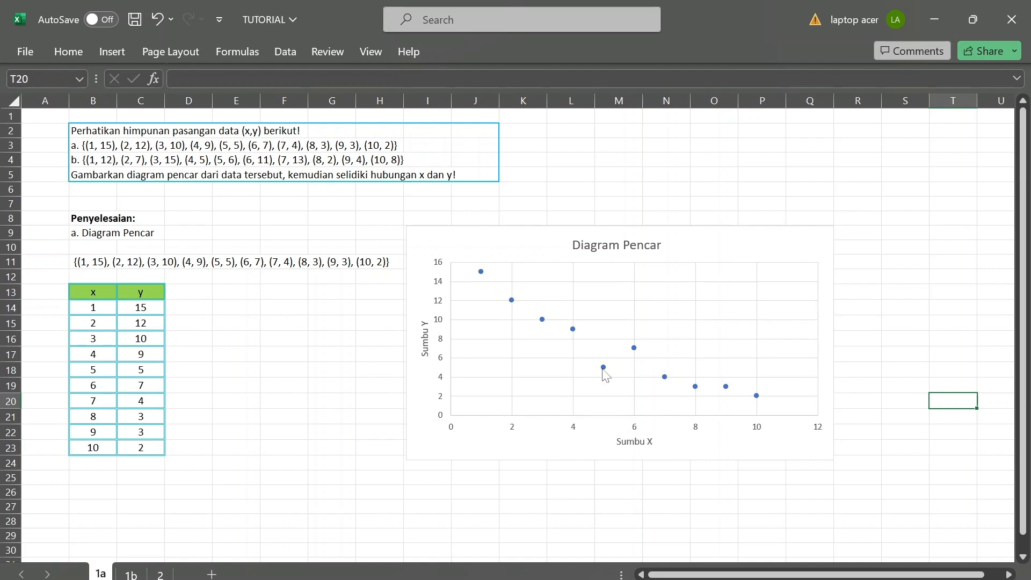
mouse_move(602, 368)
On sheet 1b, enter 1 in B14 and fill the x column down to B24 as a series.
left_click(131, 574)
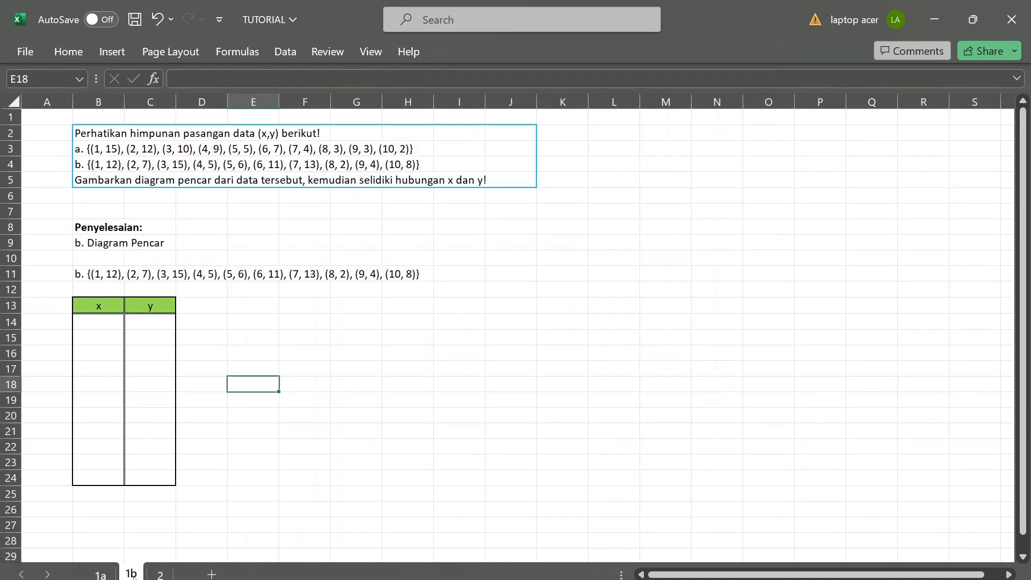
left_click(105, 325)
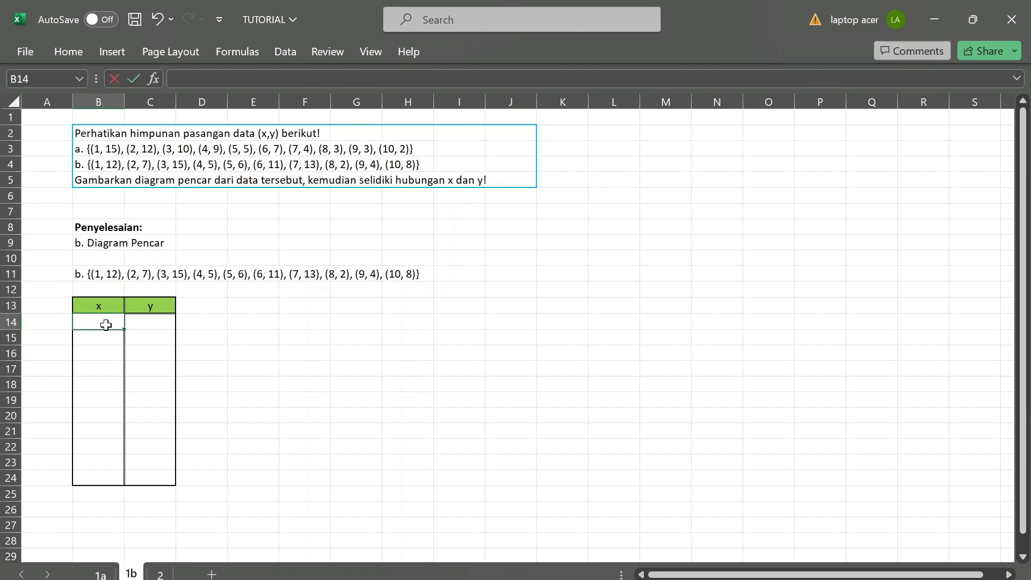
type("1")
left_click_drag(124, 331, 100, 486)
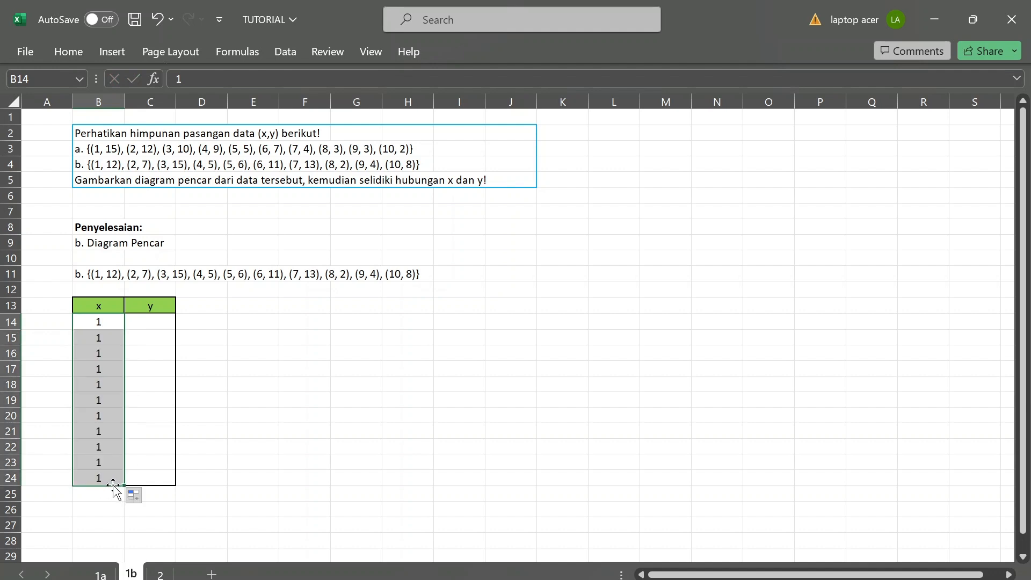
left_click(145, 498)
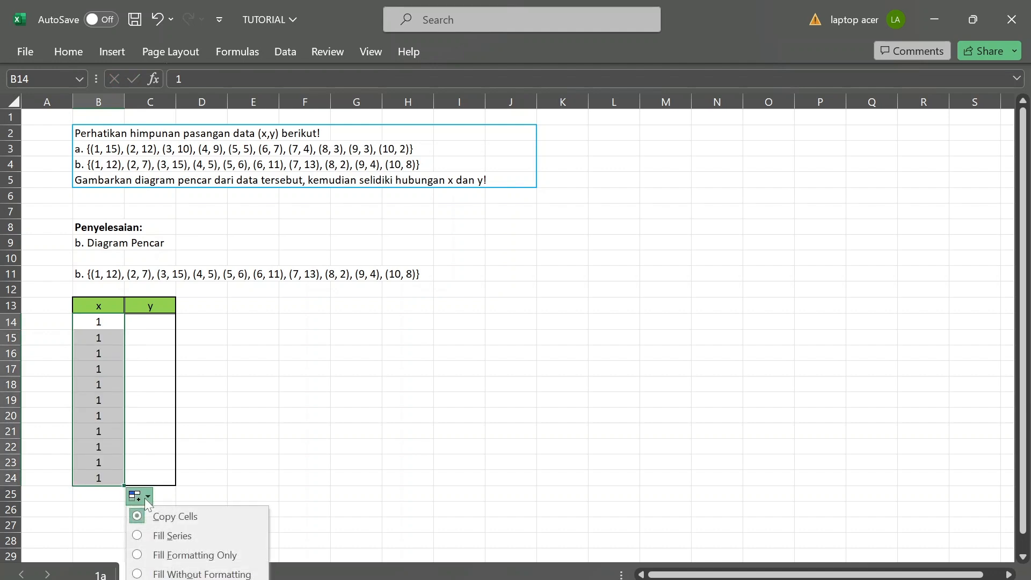
left_click(145, 540)
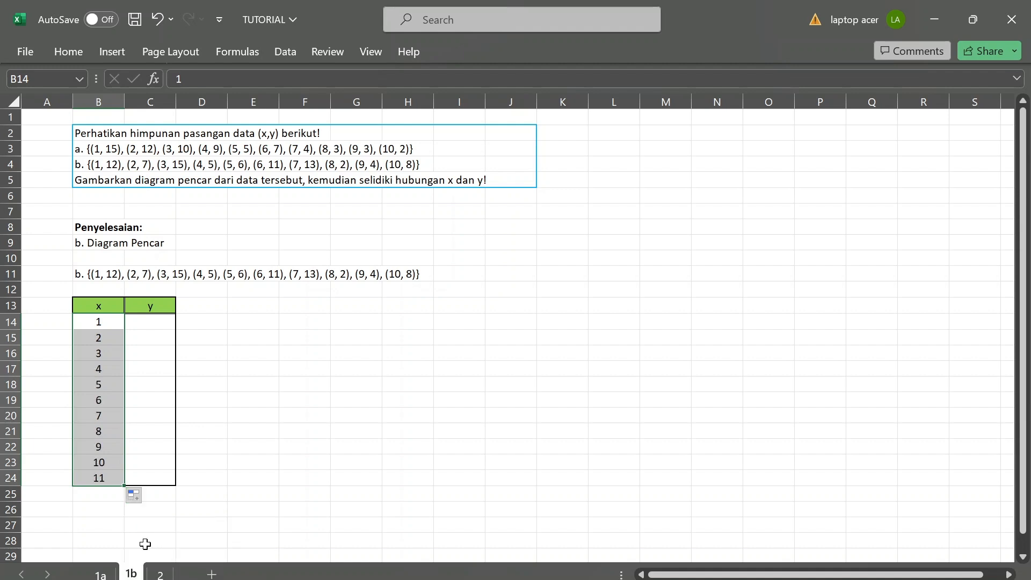
Delete the surplus cells B24:C24 below x value 10, shifting cells left.
left_click(106, 479)
left_click_drag(106, 479, 152, 479)
right_click(152, 479)
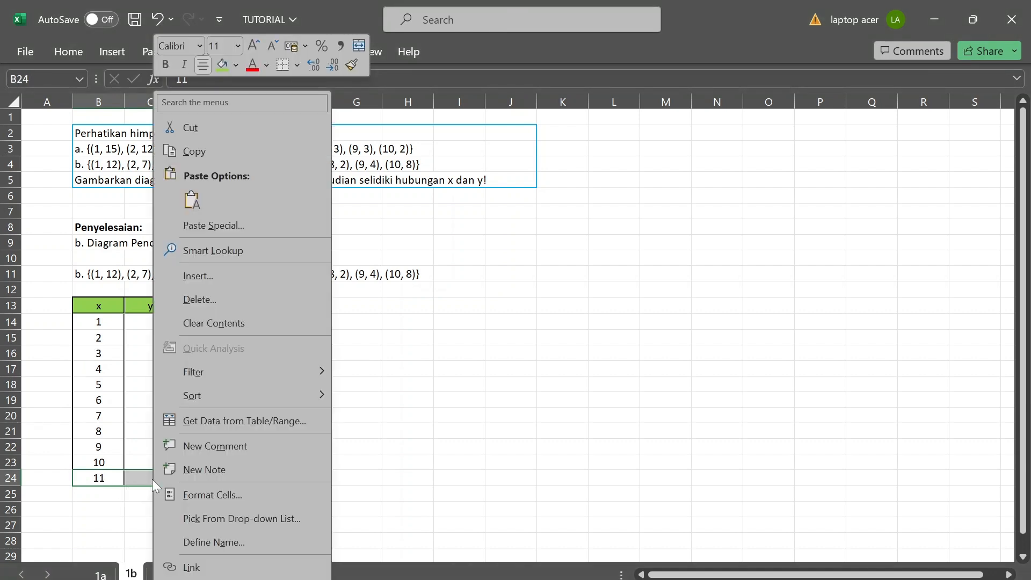
left_click(213, 305)
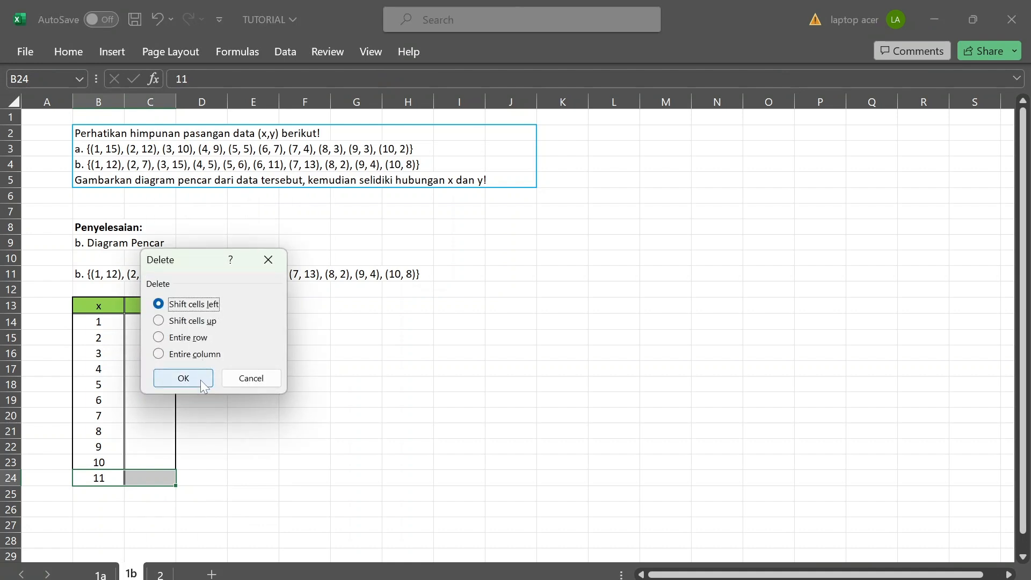
left_click(200, 379)
left_click(211, 491)
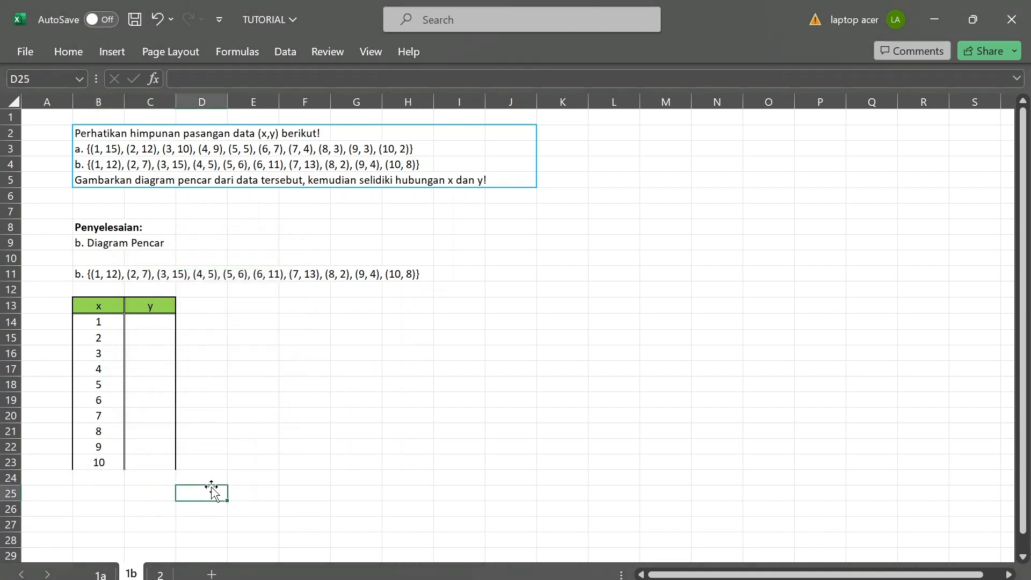
Apply a bottom border to the last table row, B23:C23.
left_click(88, 461)
key("shift+Right")
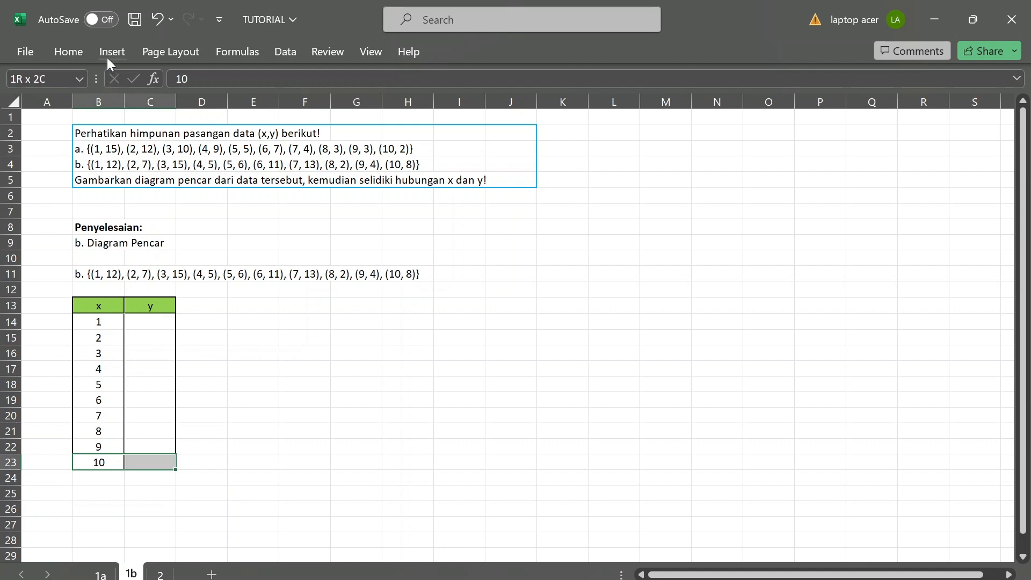
left_click(57, 53)
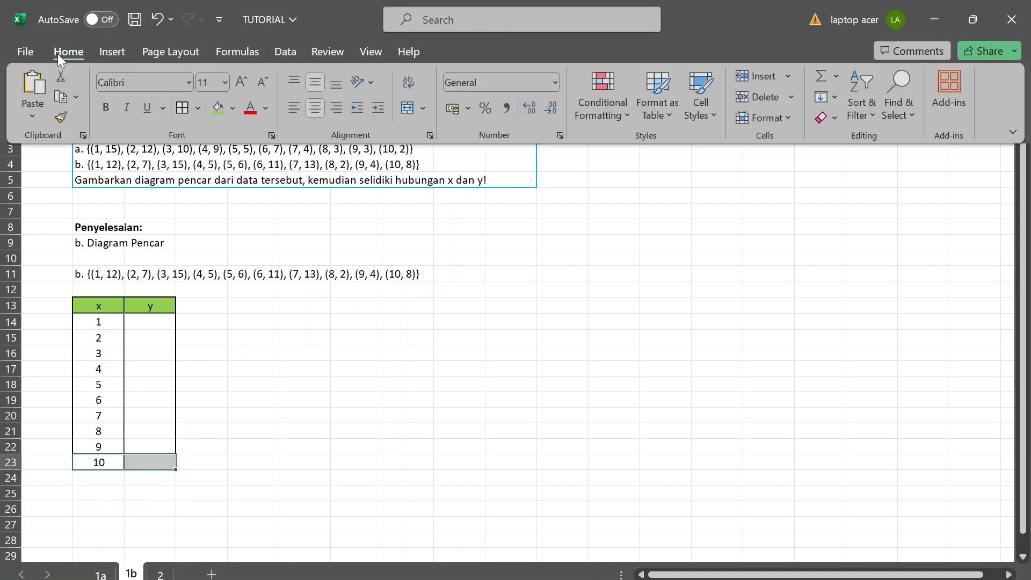
left_click(197, 110)
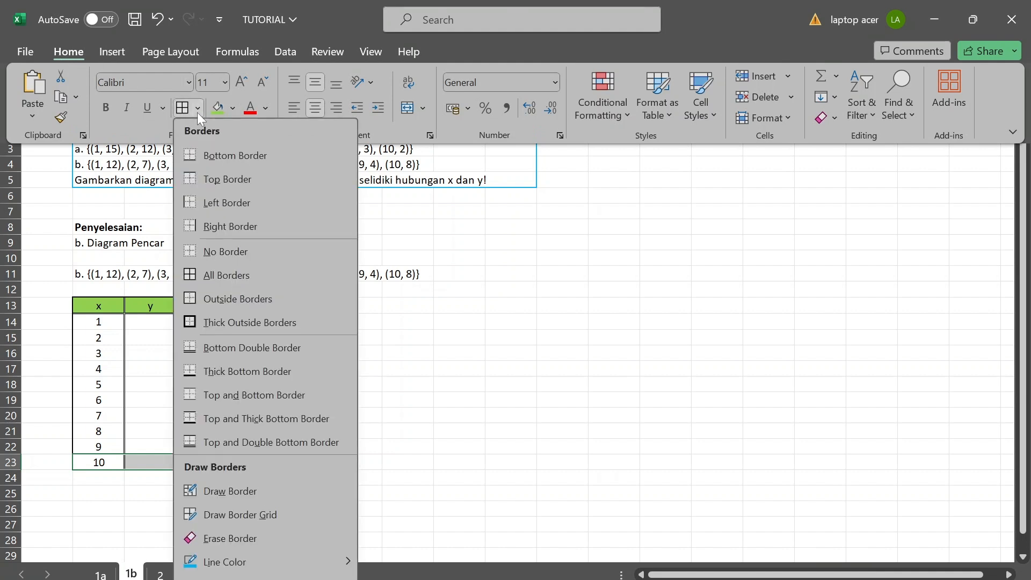
left_click(211, 161)
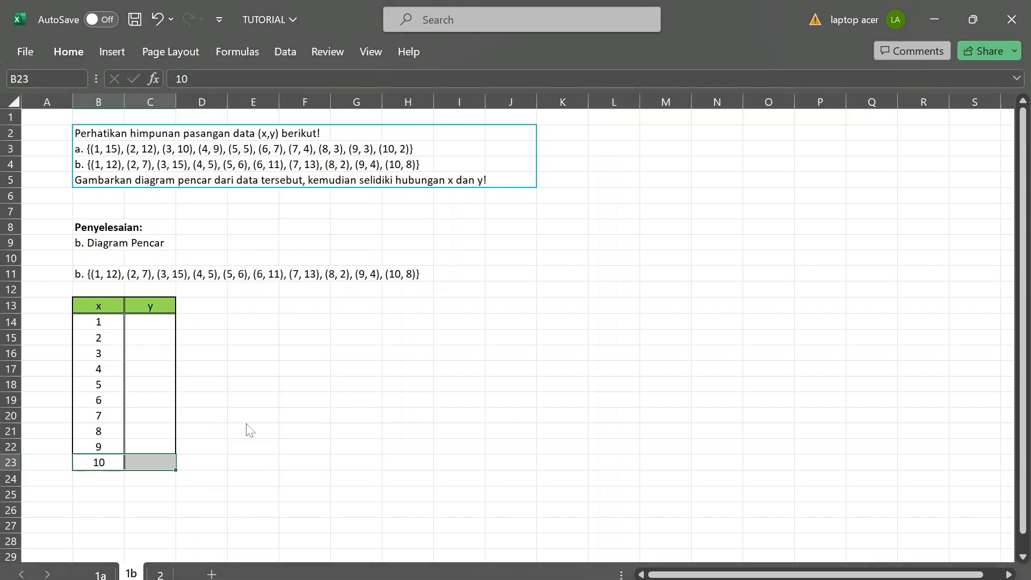
left_click(246, 423)
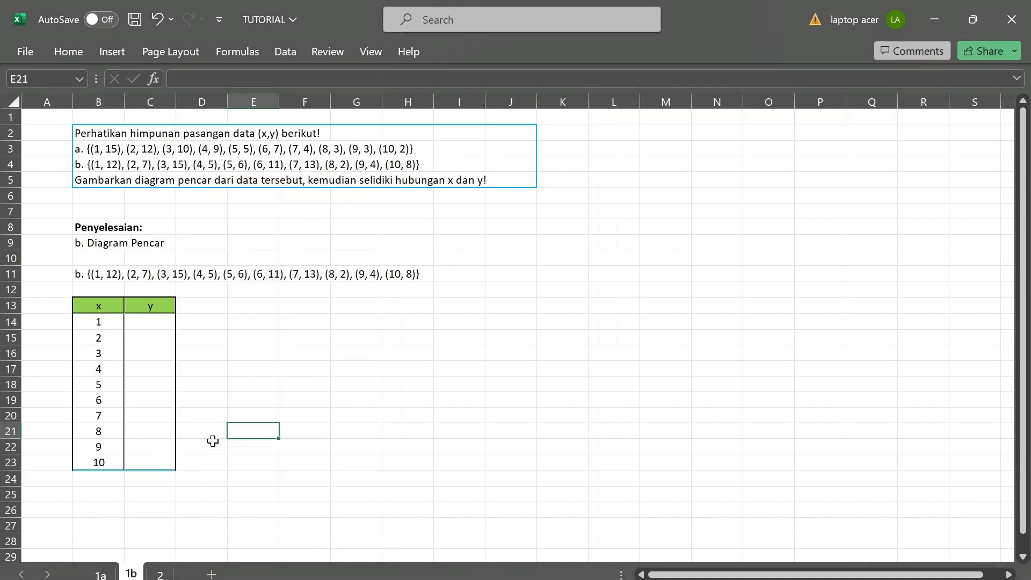
Set the border line colour to black, redraw the bottom edge of B23:C23 with it, and leave border drawing.
left_click(96, 463)
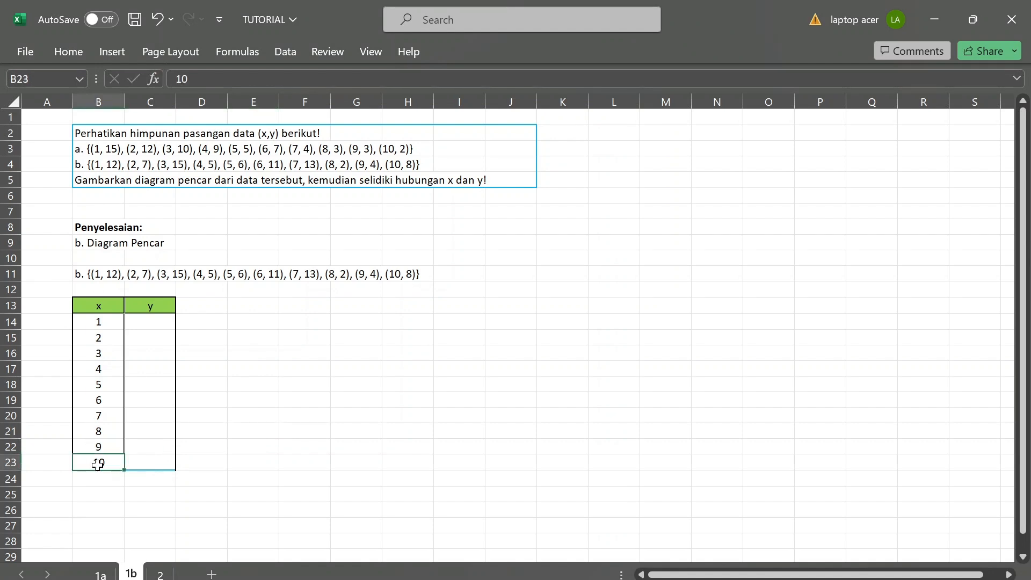
key("shift+Right")
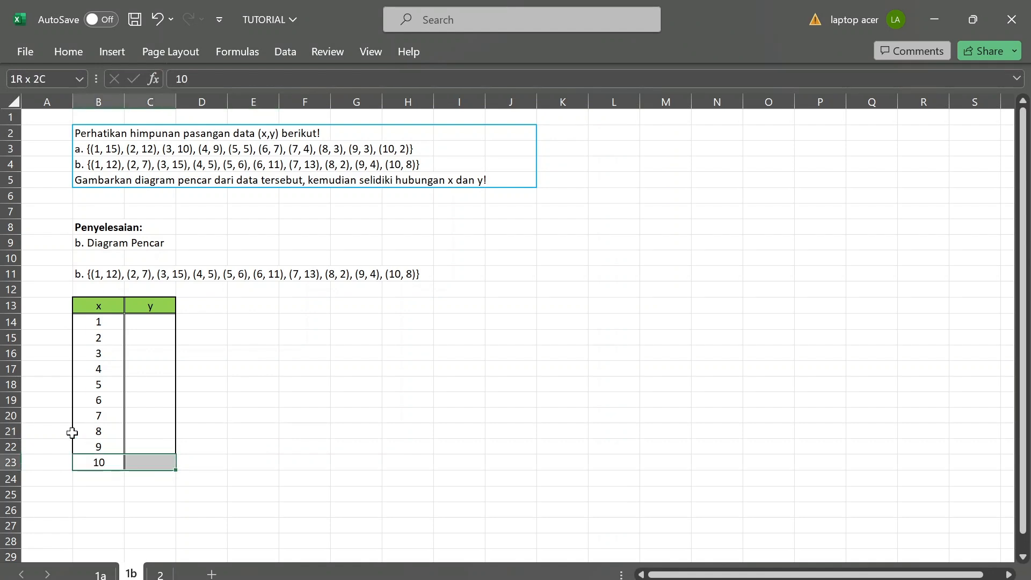
left_click(78, 56)
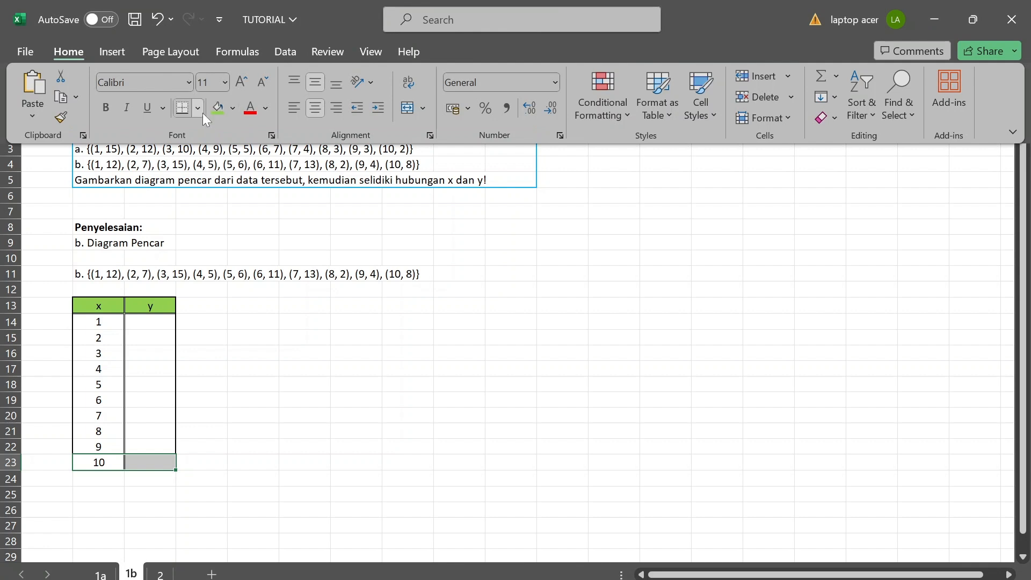
left_click(198, 108)
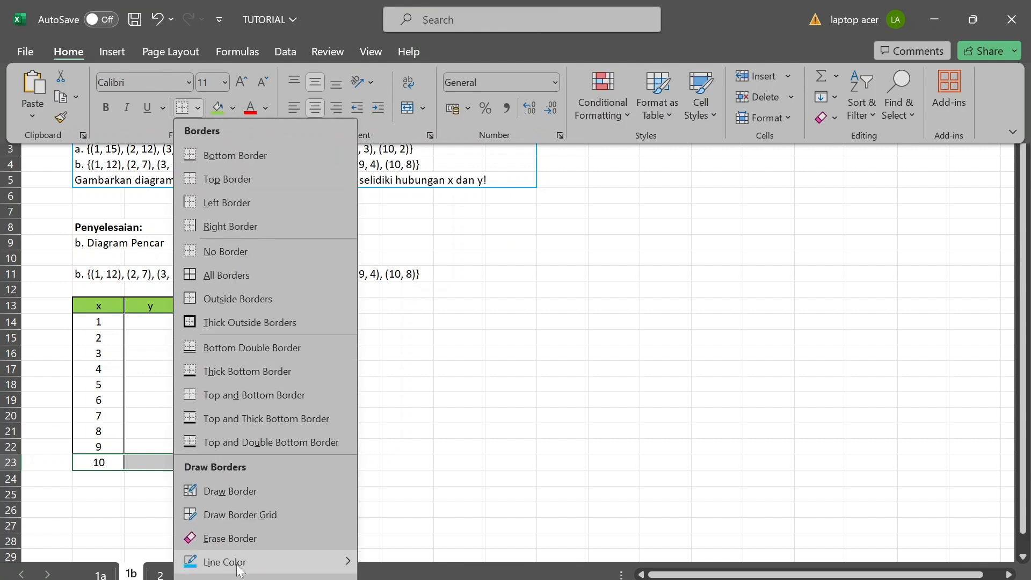
mouse_move(239, 569)
left_click(422, 405)
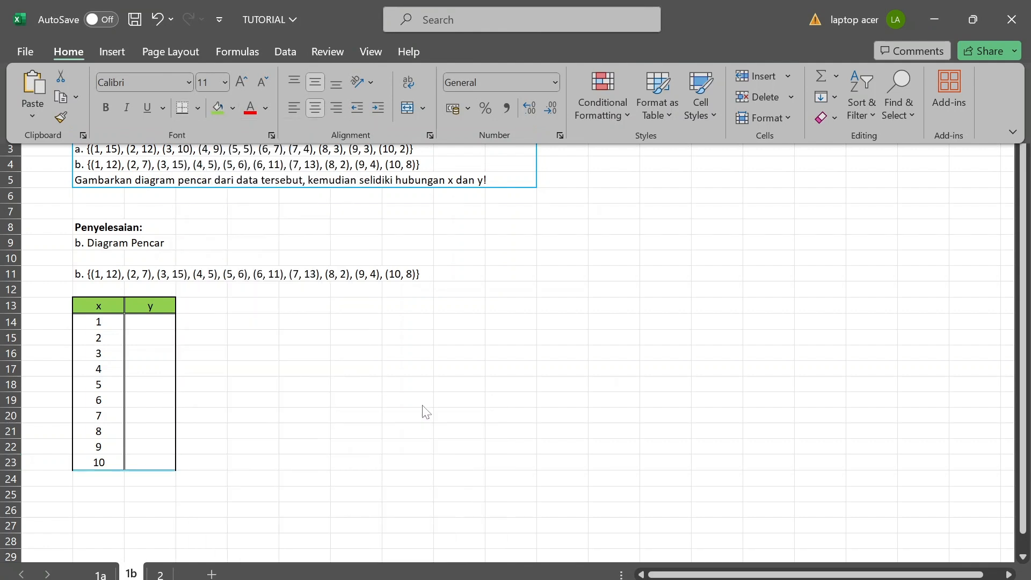
left_click(153, 470)
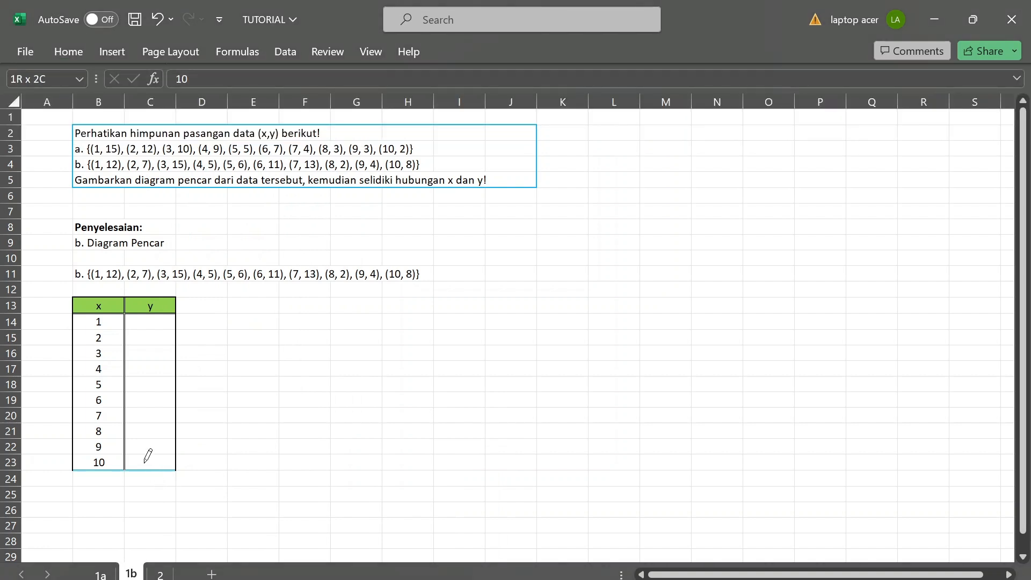
left_click(135, 470)
left_click(115, 470)
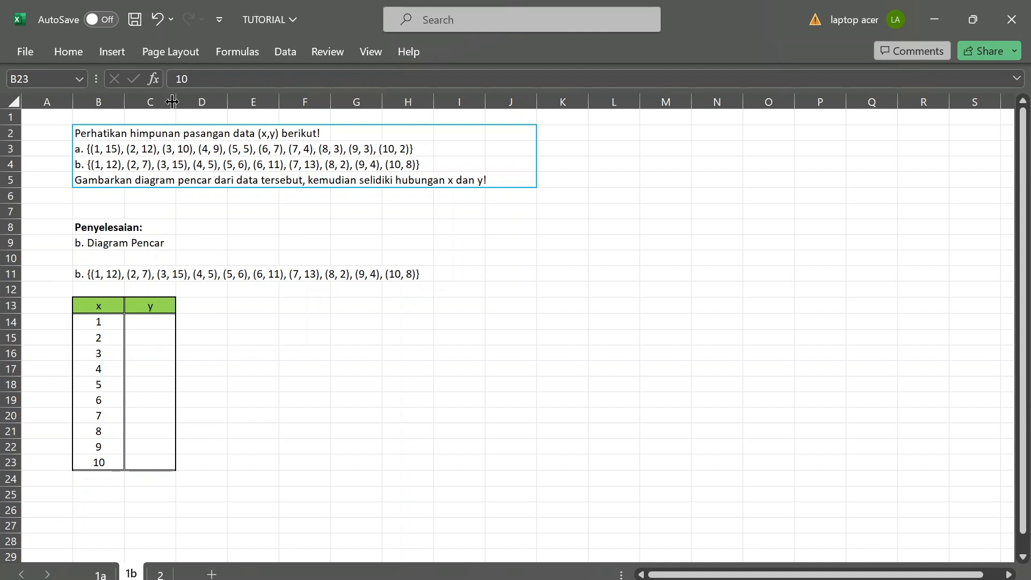
left_click(68, 51)
left_click(200, 302)
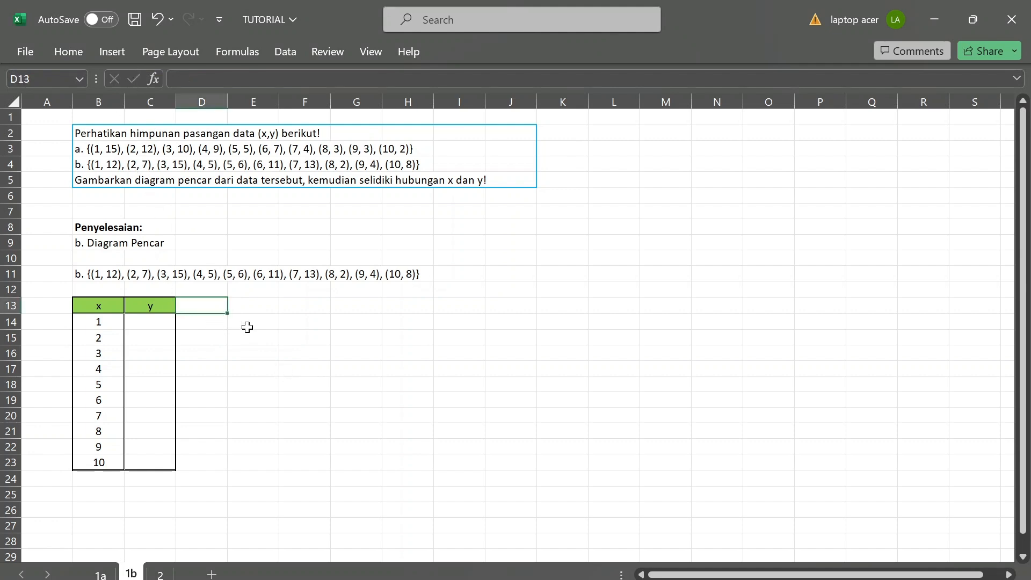
Enter the first five y values, 12, 7, 15, 5 and 6, in C14:C18.
left_click(136, 325)
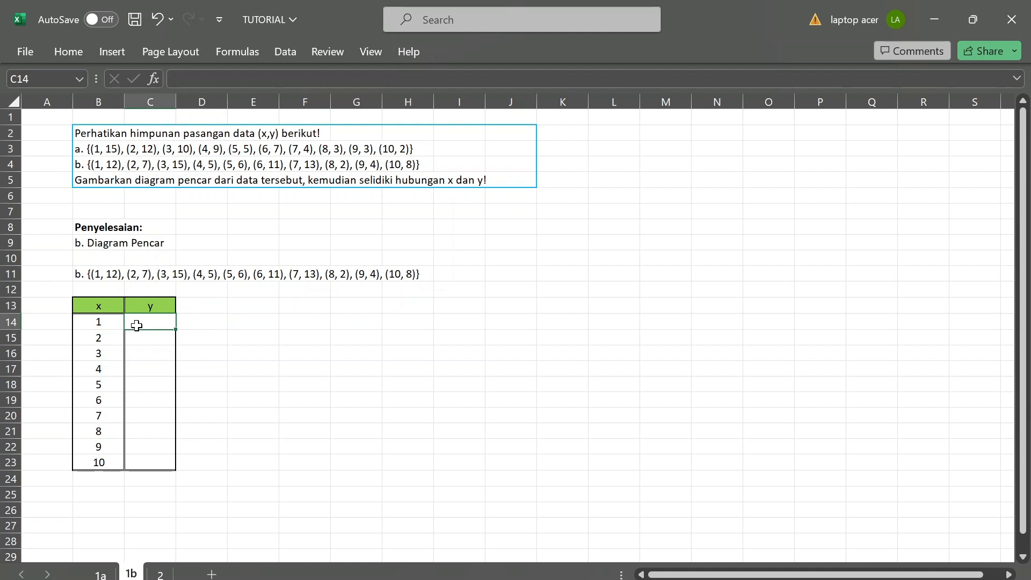
type("12")
key("Return")
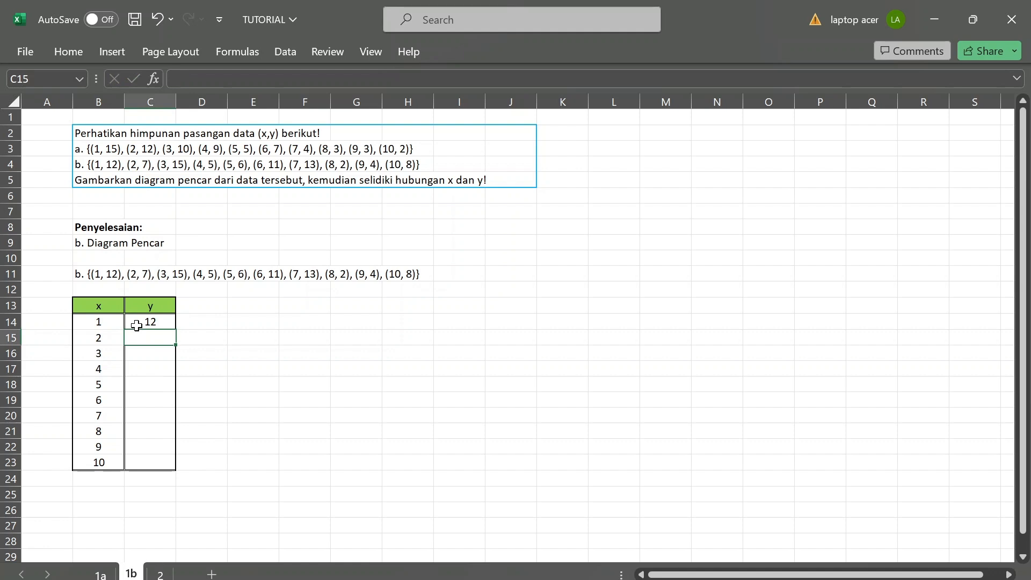
type("7")
key("Return")
type("15")
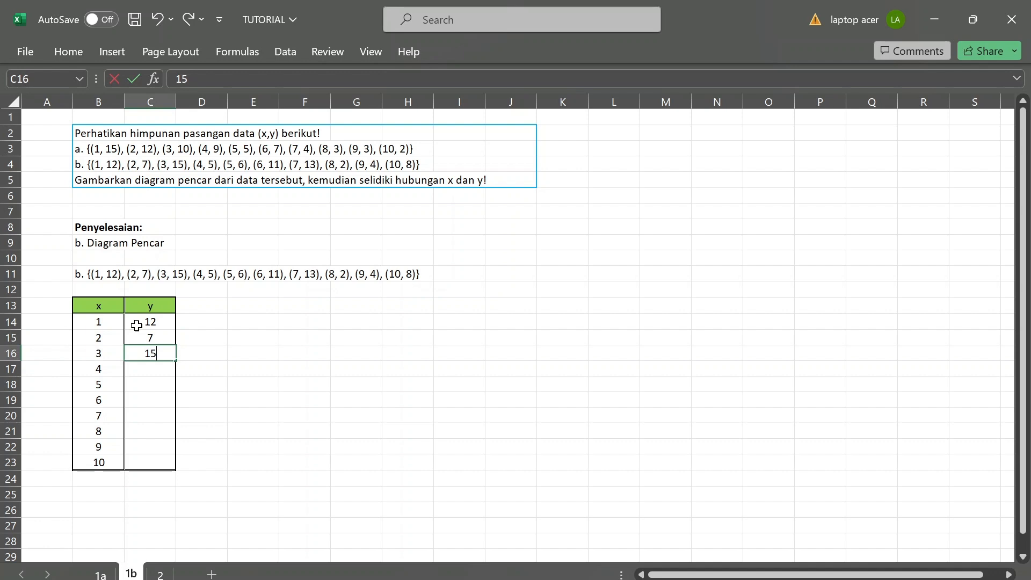
key("Return")
type("5")
key("Return")
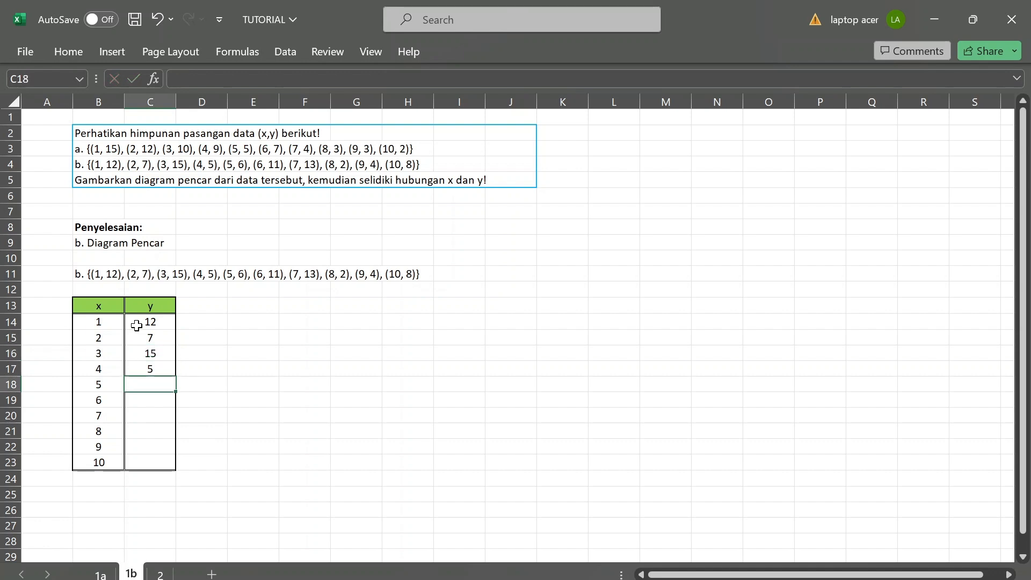
type("6")
key("Return")
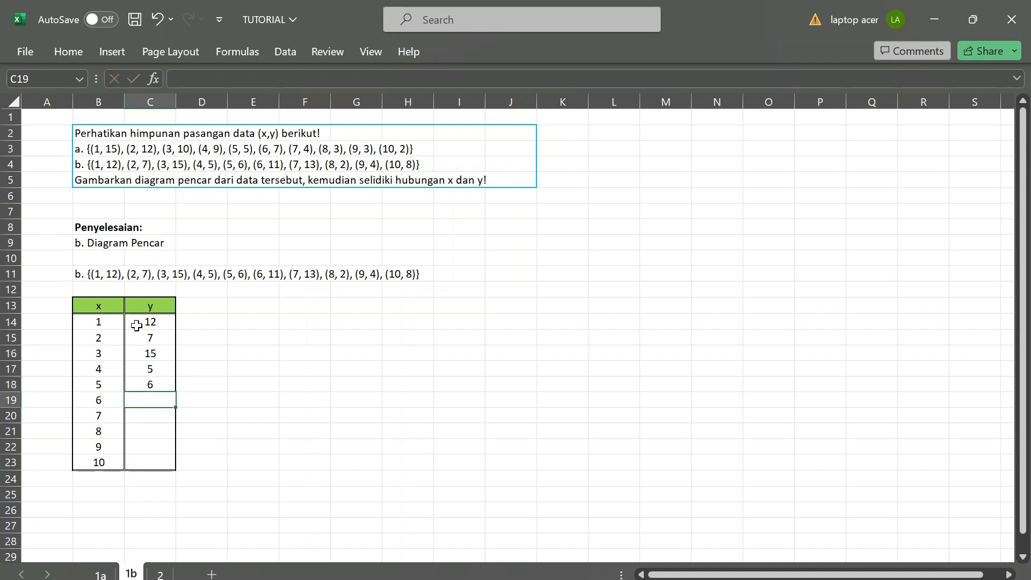
Enter the remaining y values, 11, 13, 2, 4 and 8, in C19:C23.
type("11")
key("Return")
type("13")
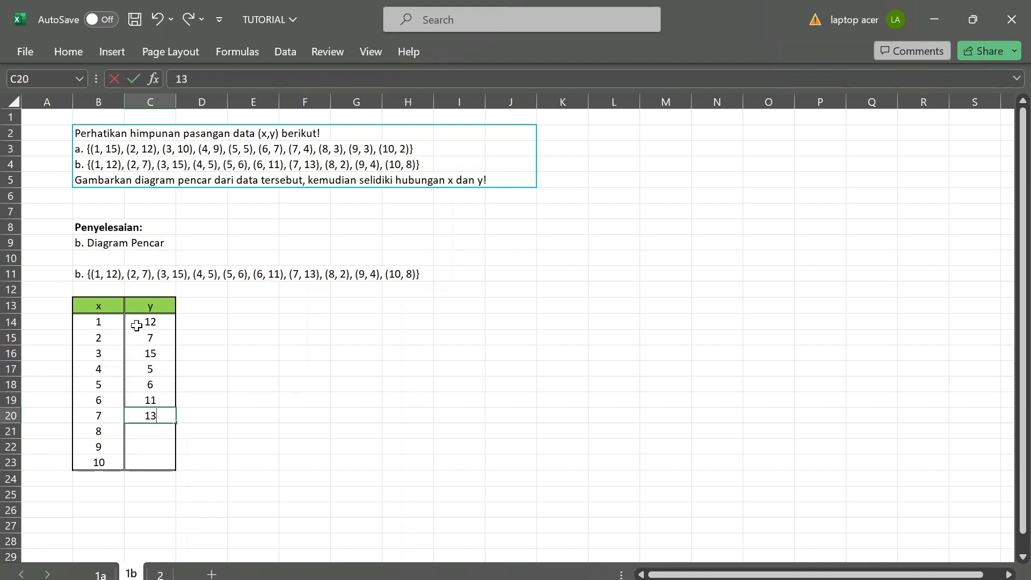
key("Return")
type("2")
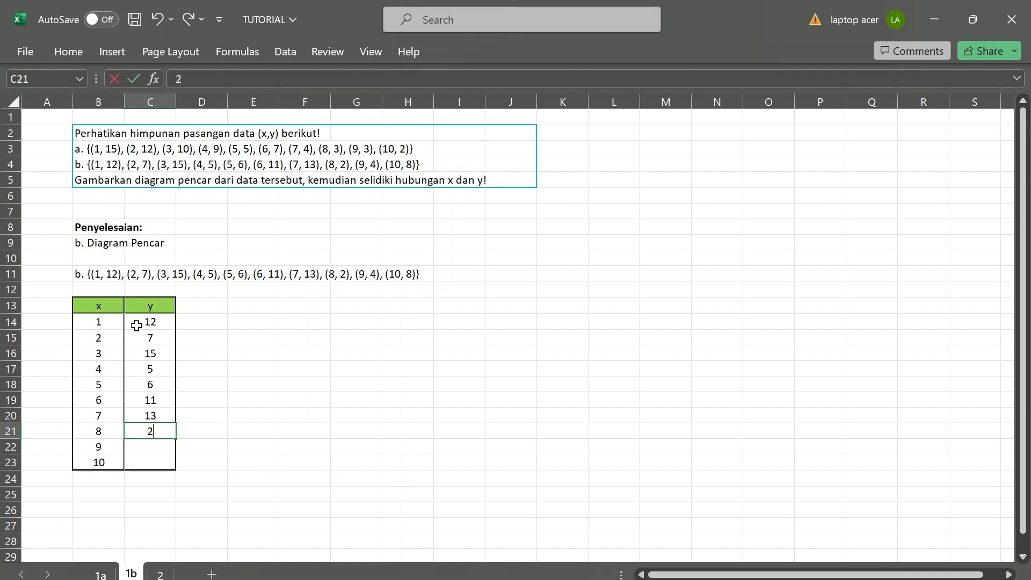
key("Return")
type("4")
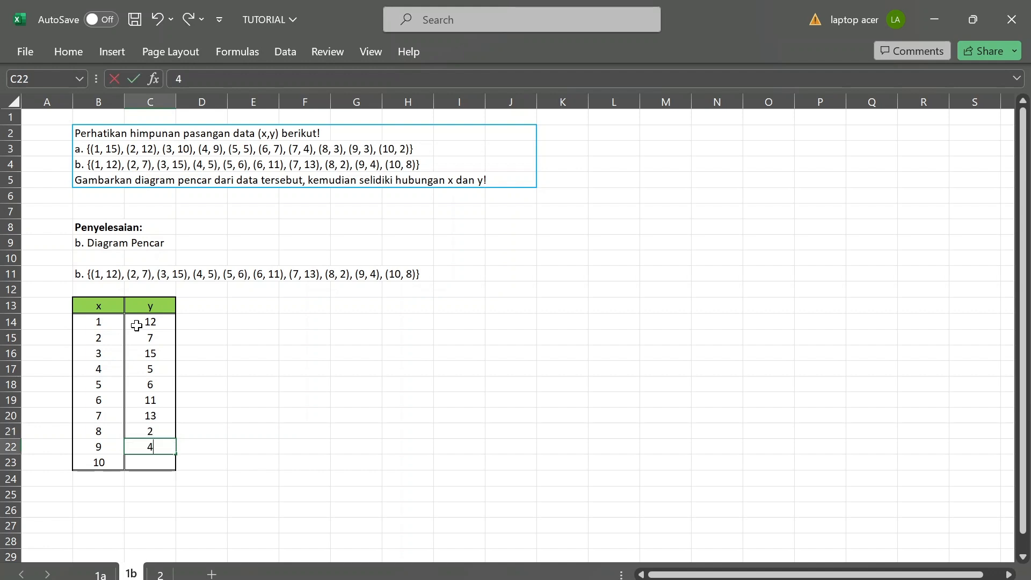
key("Return")
type("8")
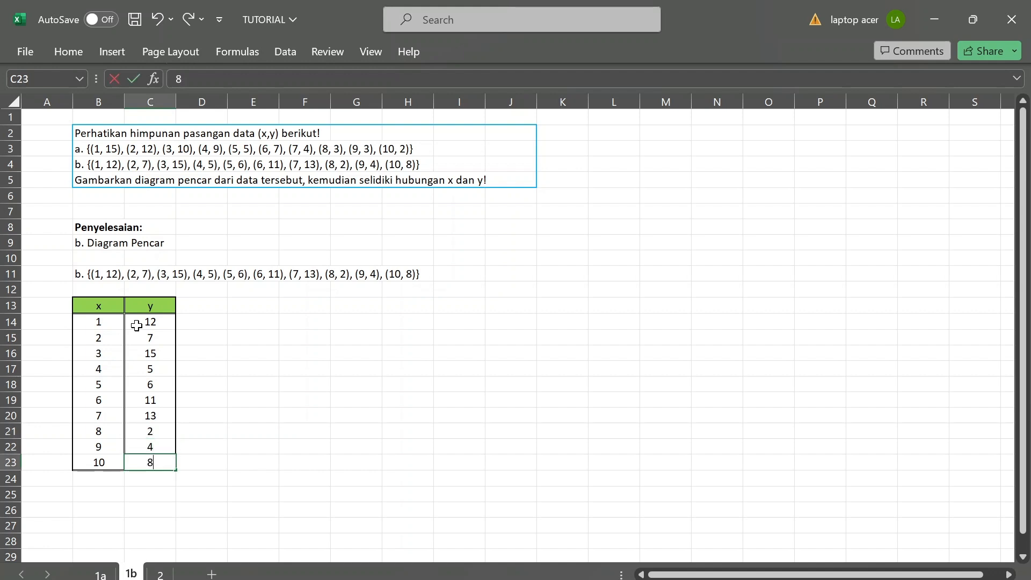
key("Left")
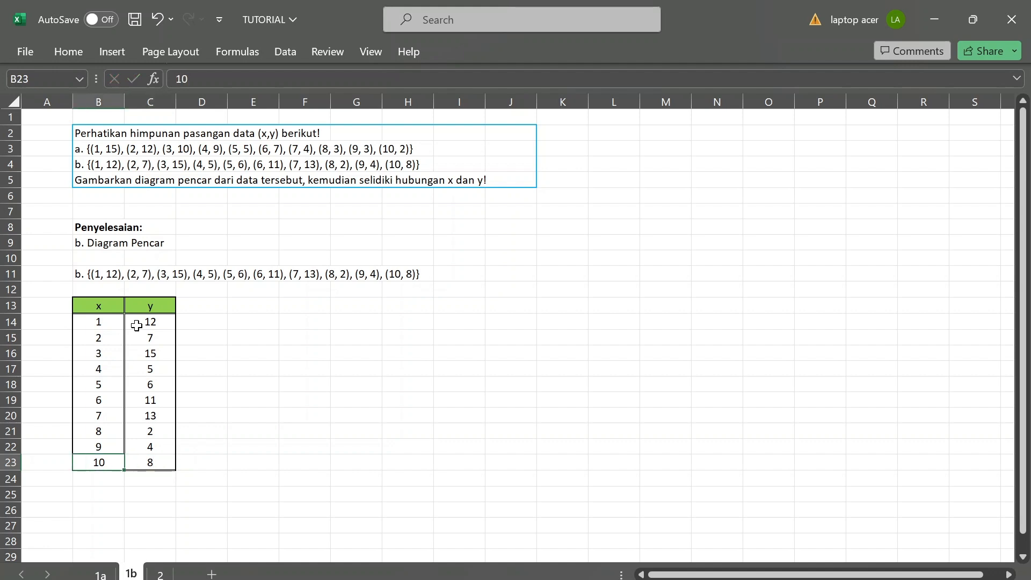
Insert a markers-only scatter chart from the x and y values in B14:C23.
key("Up")
key("Up")
key("Up")
key("Up")
key("Up")
key("Up")
key("Up")
key("Up")
key("Up")
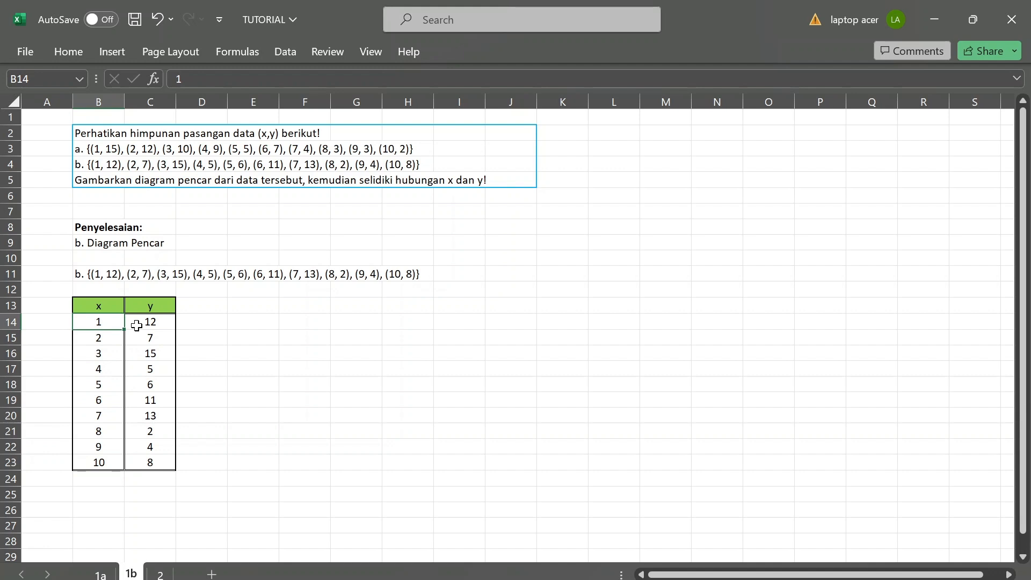
key("shift+Right")
key("shift+Down")
key("shift+Down")
key("ctrl+shift+Down")
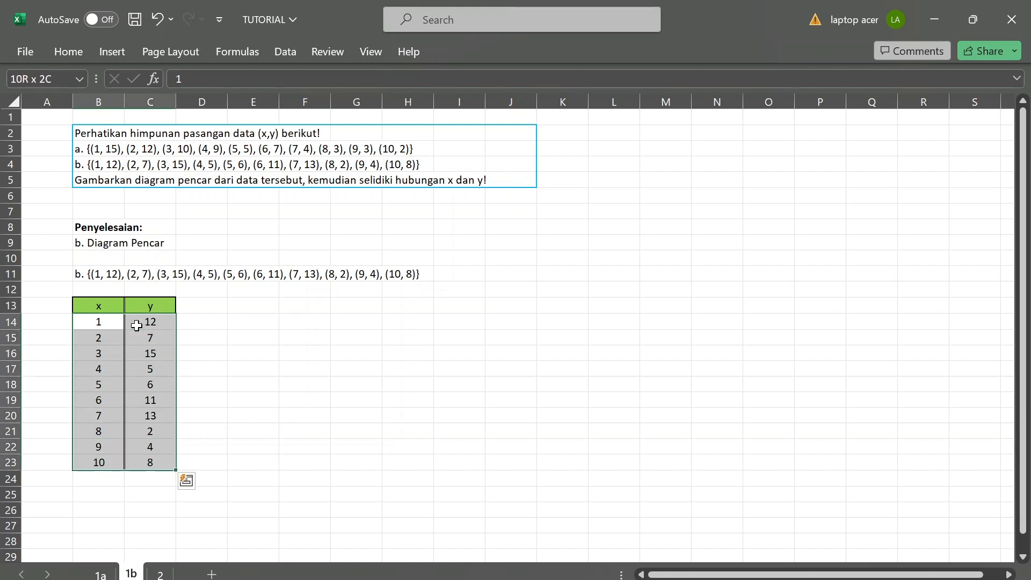
left_click(118, 49)
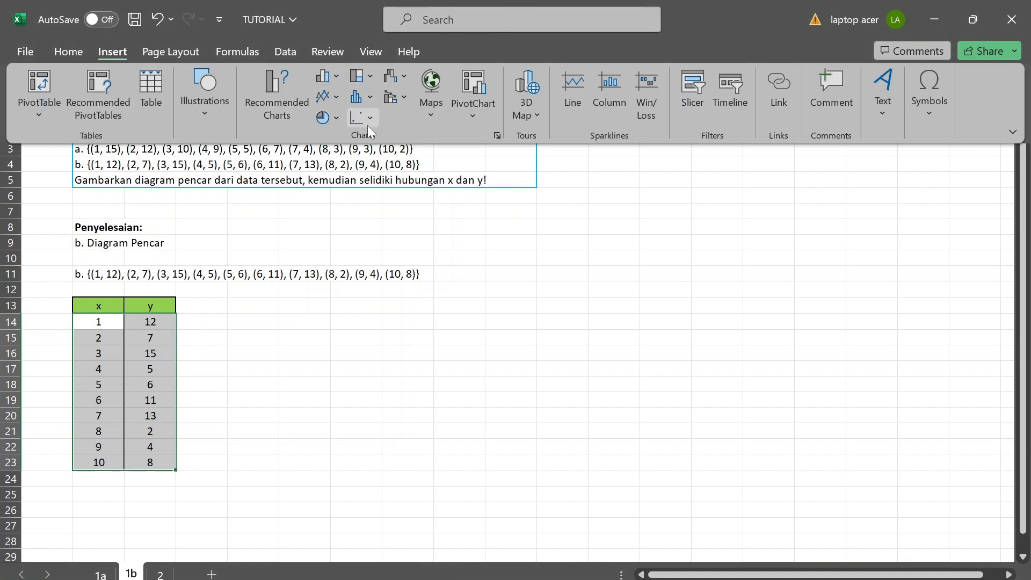
left_click(368, 124)
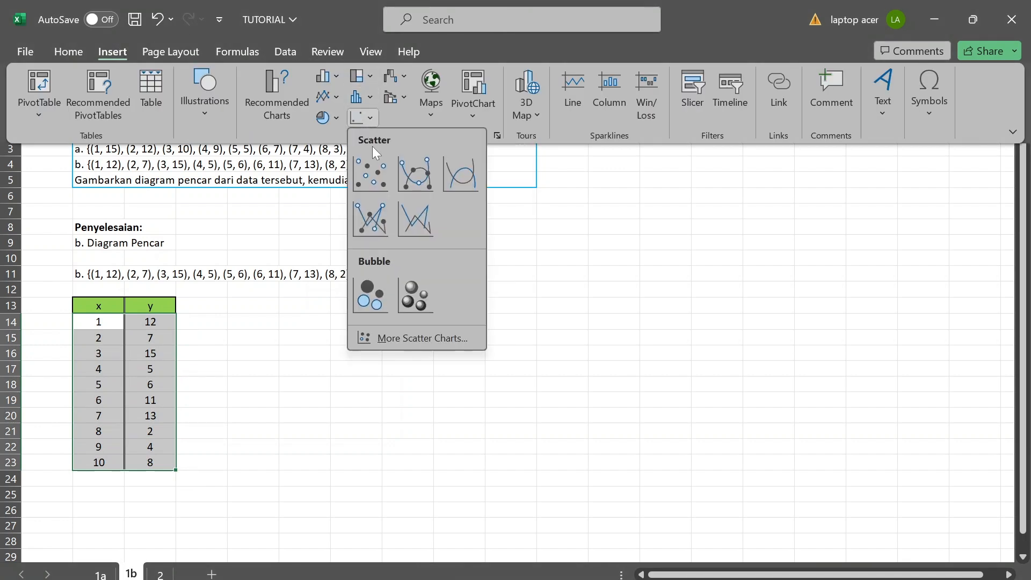
left_click(384, 181)
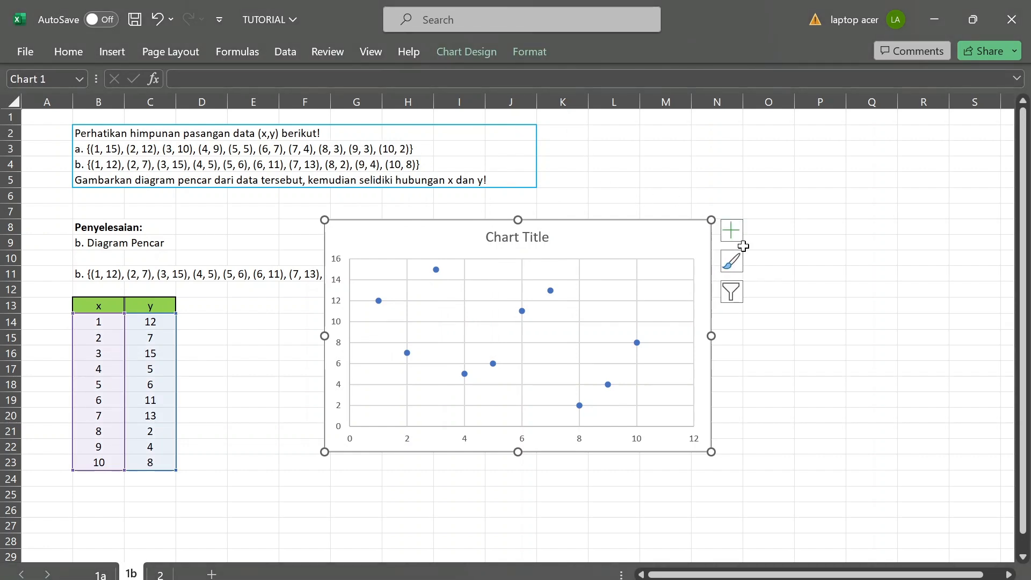
Add axis titles to the scatter chart and set the horizontal axis title to "Sumbu X".
left_click(731, 231)
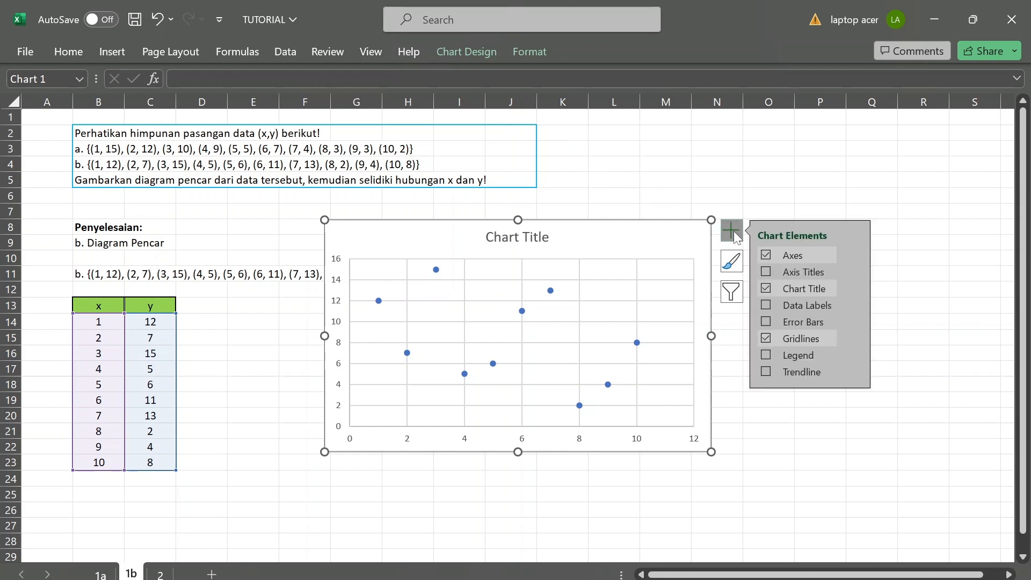
left_click(765, 273)
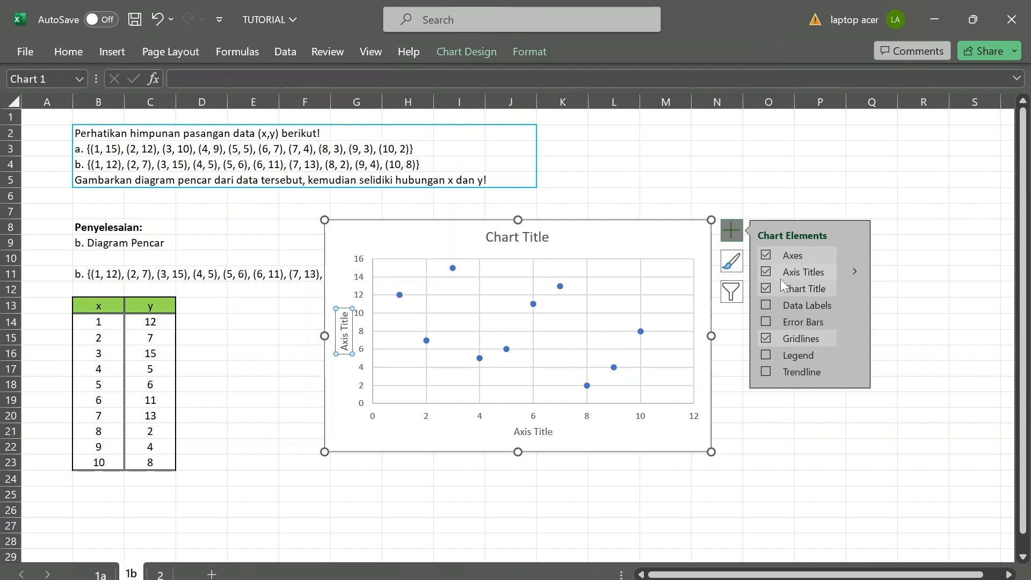
left_click(542, 432)
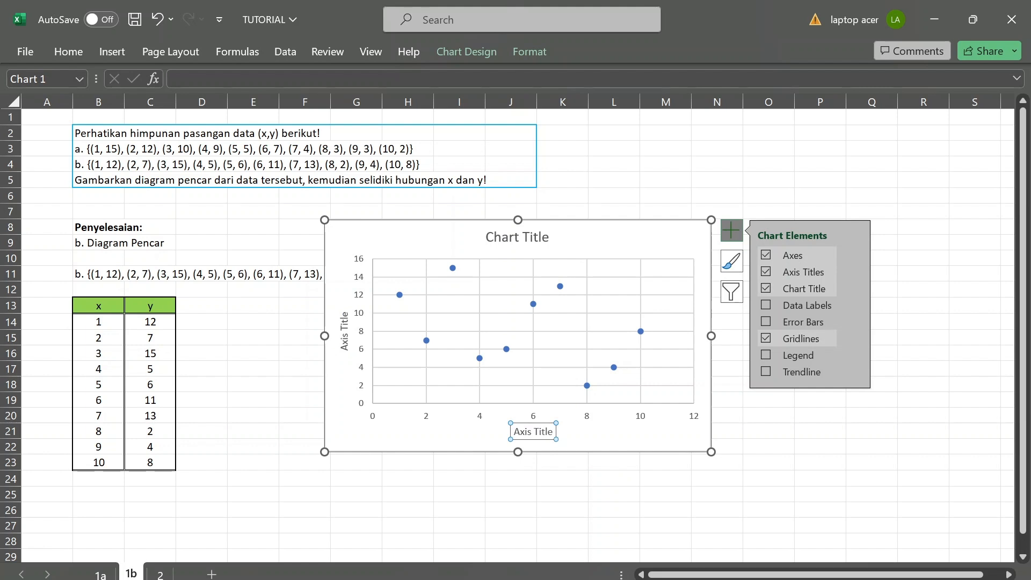
left_click(545, 432)
left_click_drag(553, 431, 516, 432)
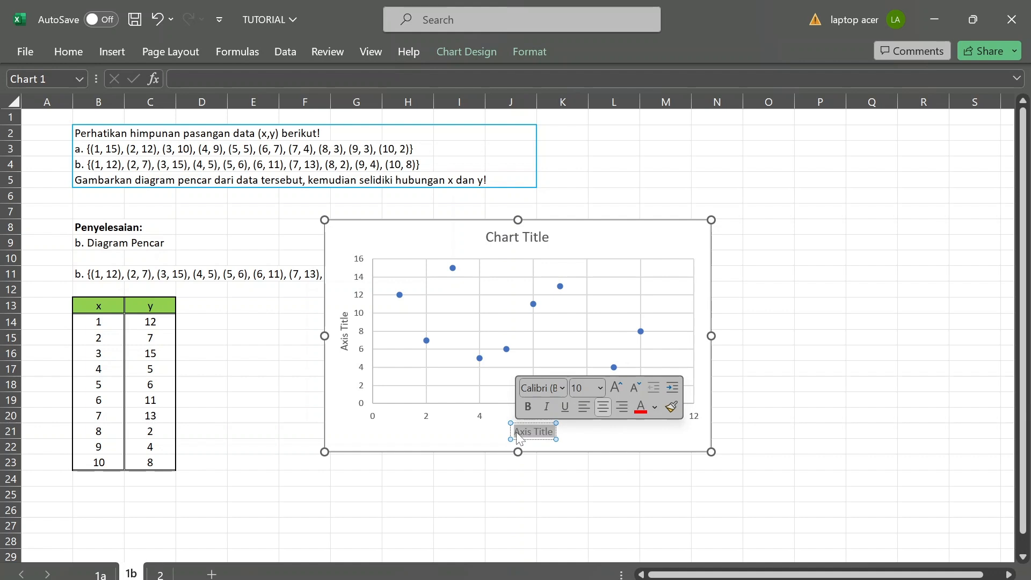
type("Sumbu ")
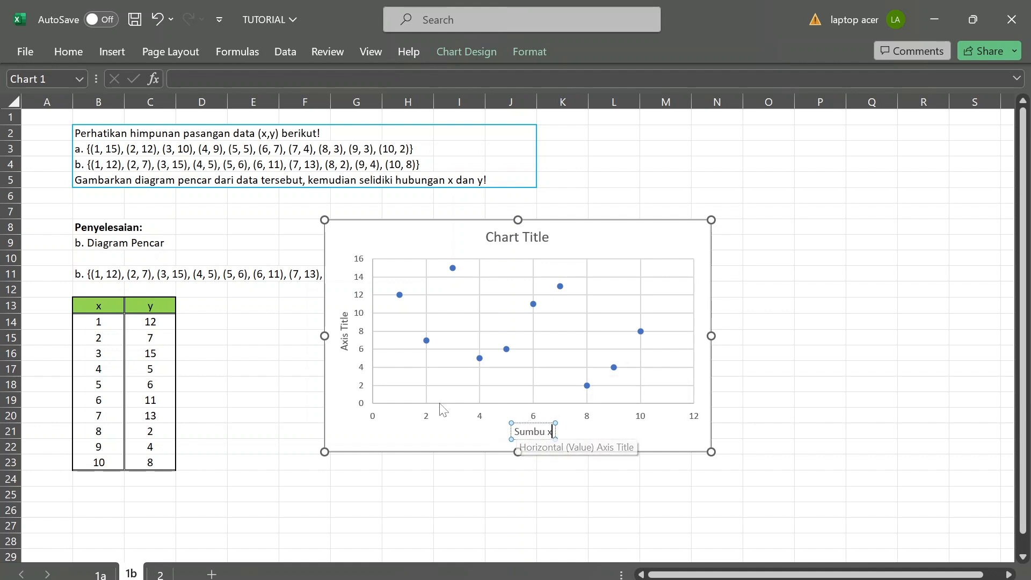
type("x")
key("BackSpace")
type("X")
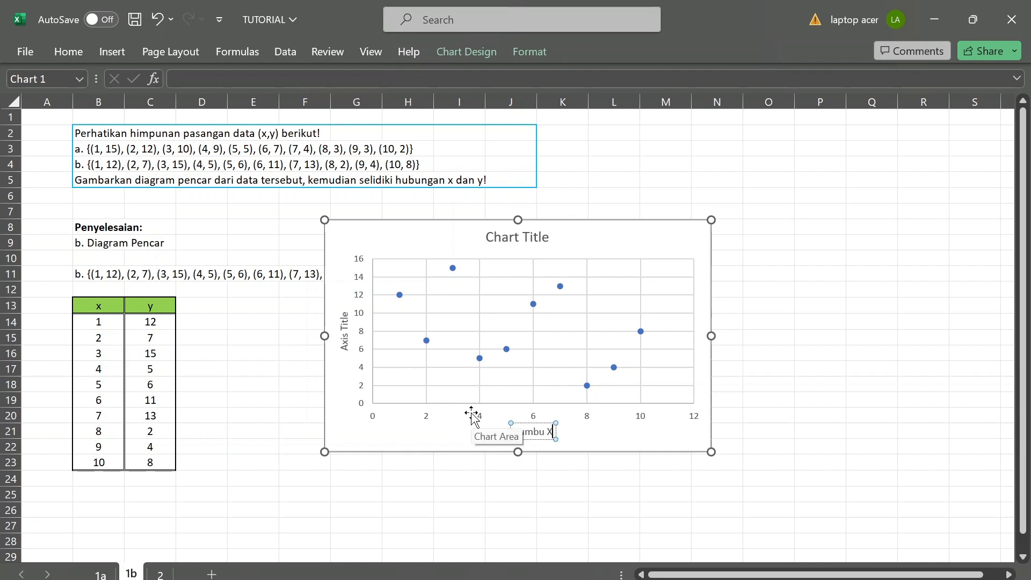
Replace the vertical axis title's placeholder text with "Sumbu Y".
left_click(351, 338)
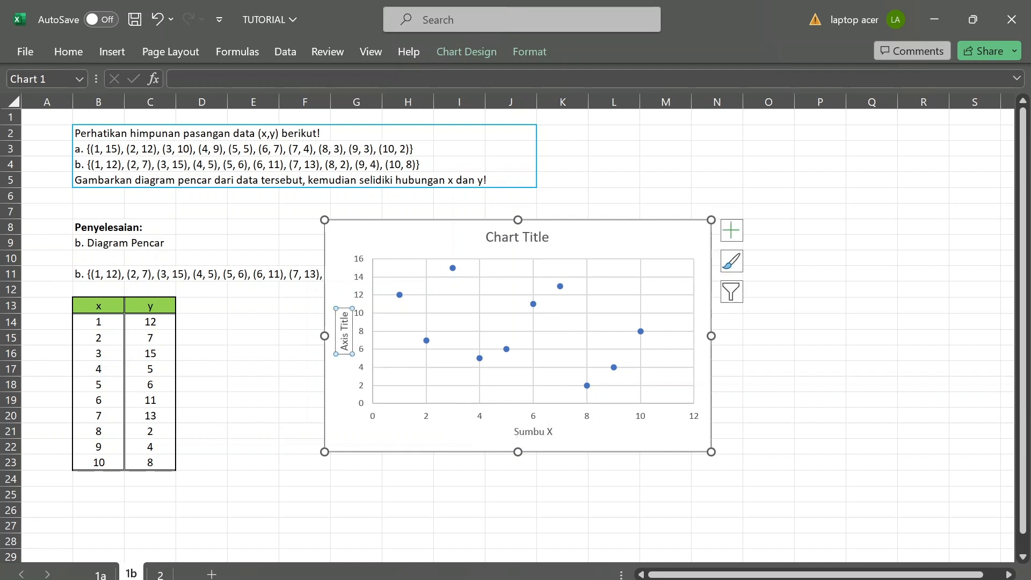
left_click(344, 316)
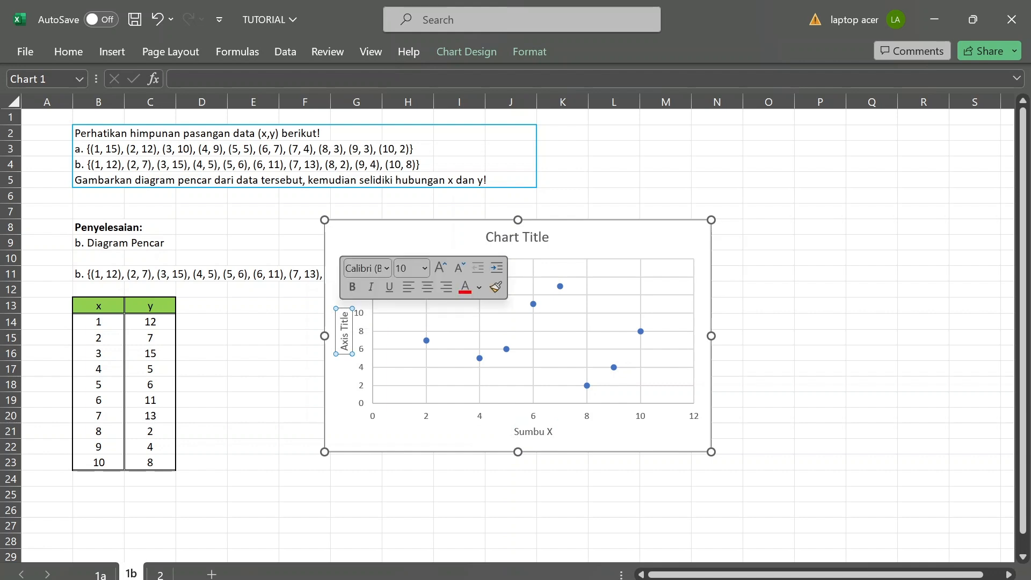
key("BackSpace")
key("BackSpace")
key("BackSpace")
key("BackSpace")
key("BackSpace")
key("BackSpace")
key("BackSpace")
key("BackSpace")
key("BackSpace")
key("BackSpace")
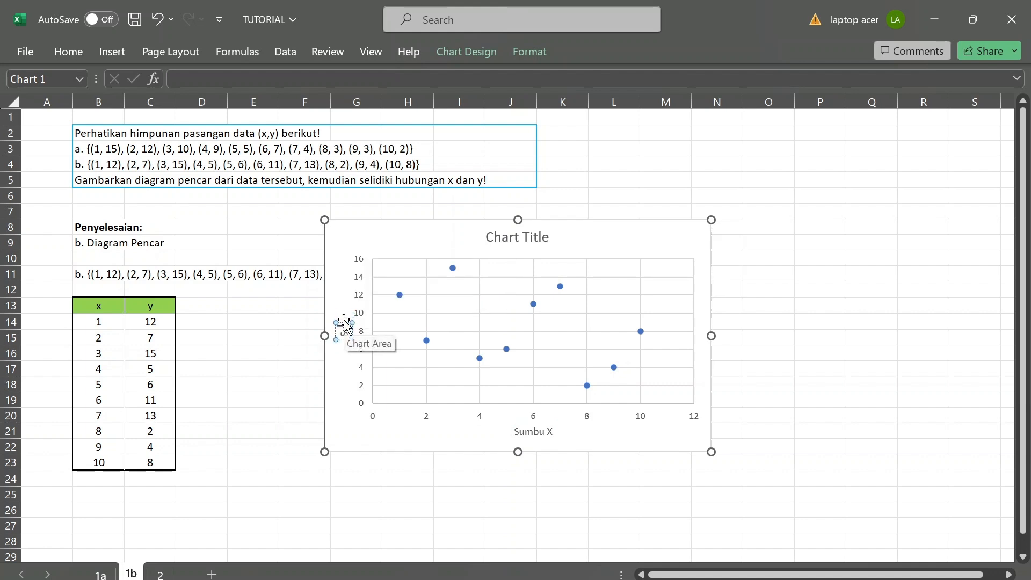
type("Sumbu Y")
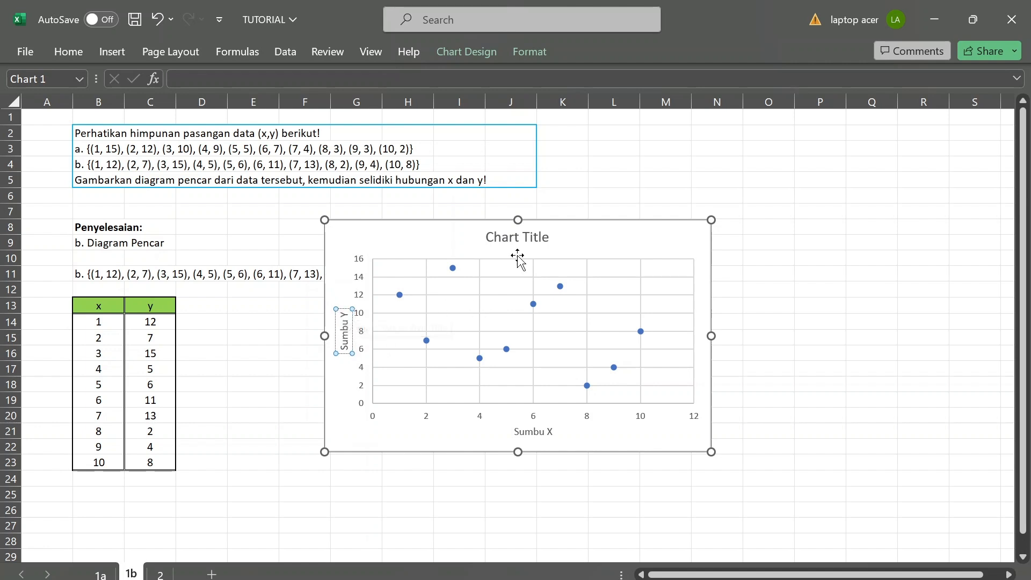
Change the chart title to "Diagram Pencar" and deselect the chart.
left_click(514, 236)
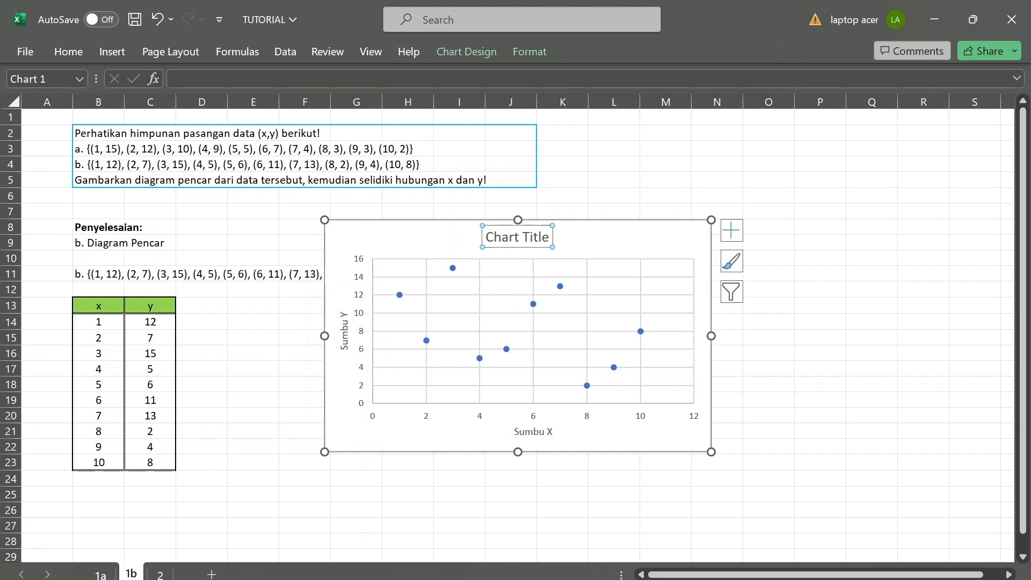
left_click(550, 237)
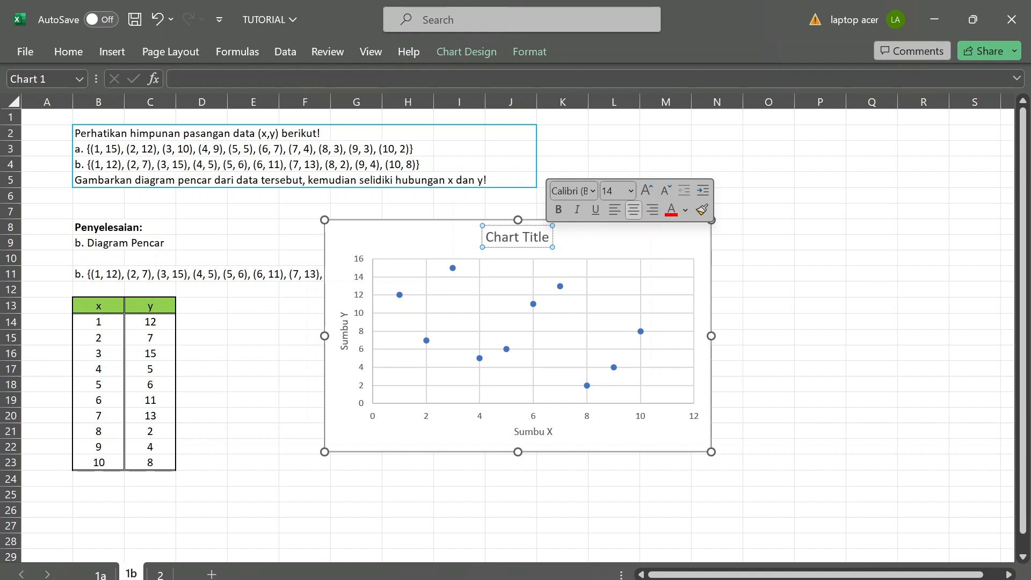
key("shift+Left")
key("shift+Left")
key("shift+Left")
key("shift+Left")
key("shift+Left")
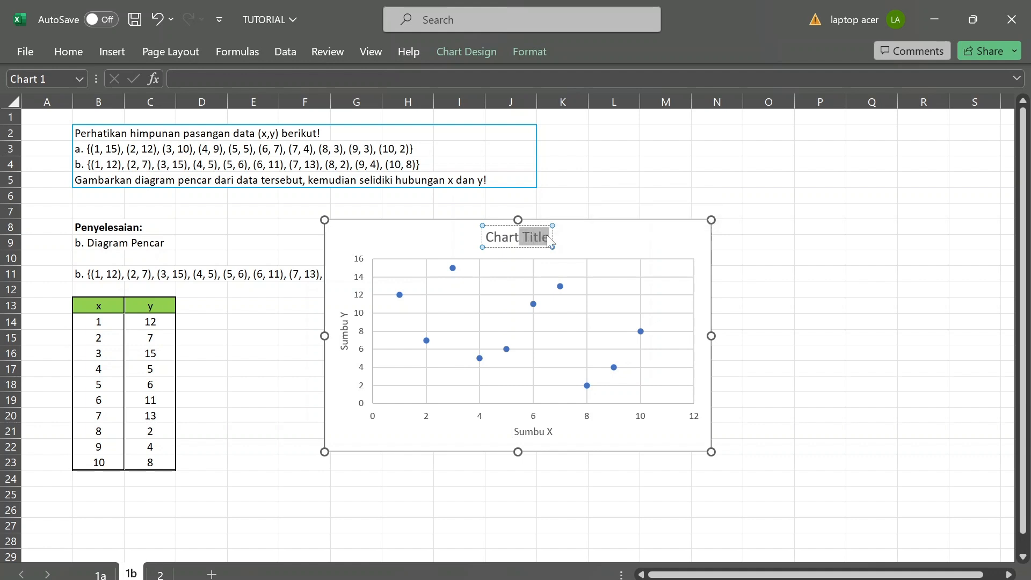
key("shift+Left")
key("shift+Left")
key("shift+Left")
key("shift+Left")
key("shift+Left")
key("shift+Left")
type("D")
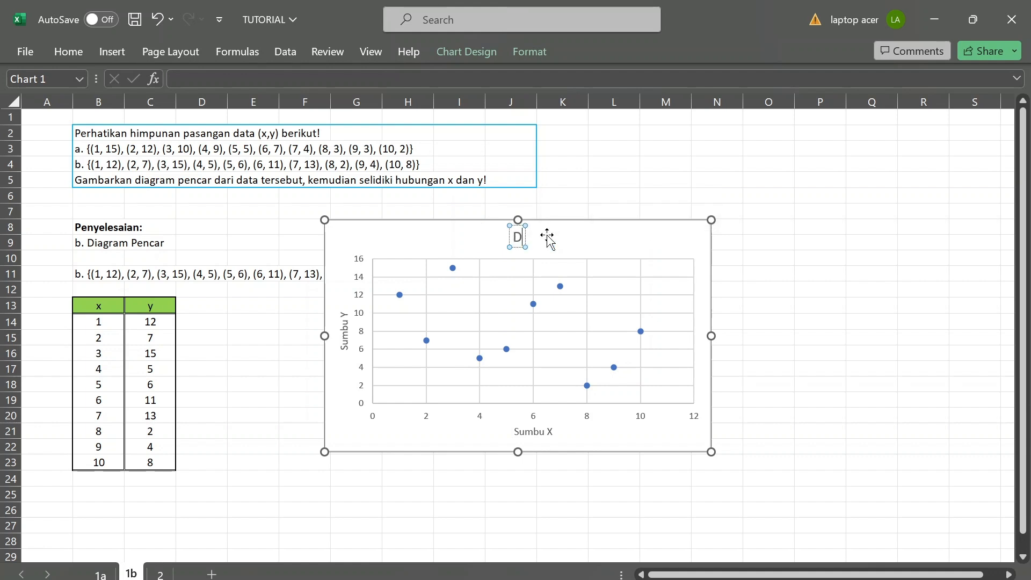
type("iagram Penc")
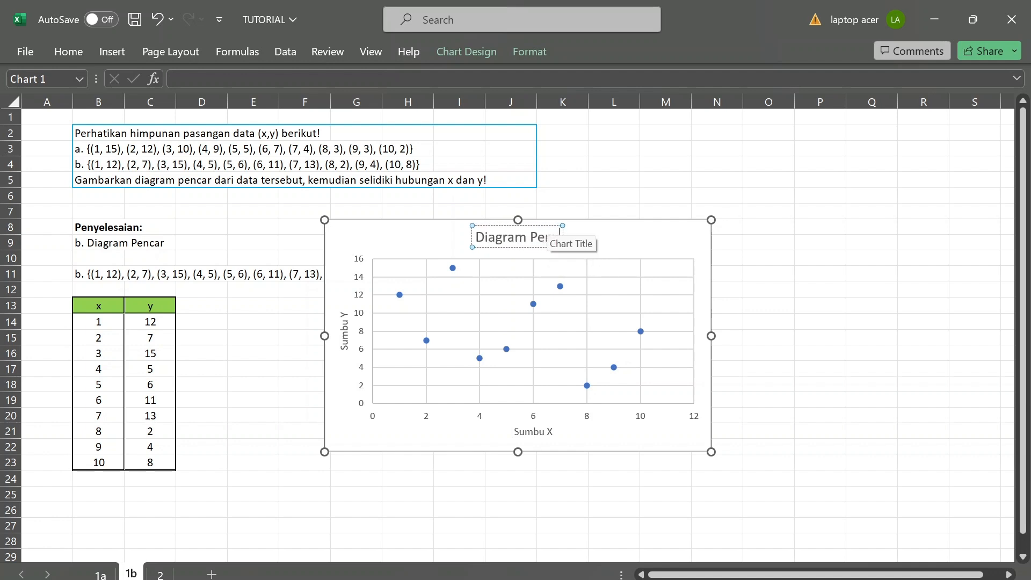
key("BackSpace")
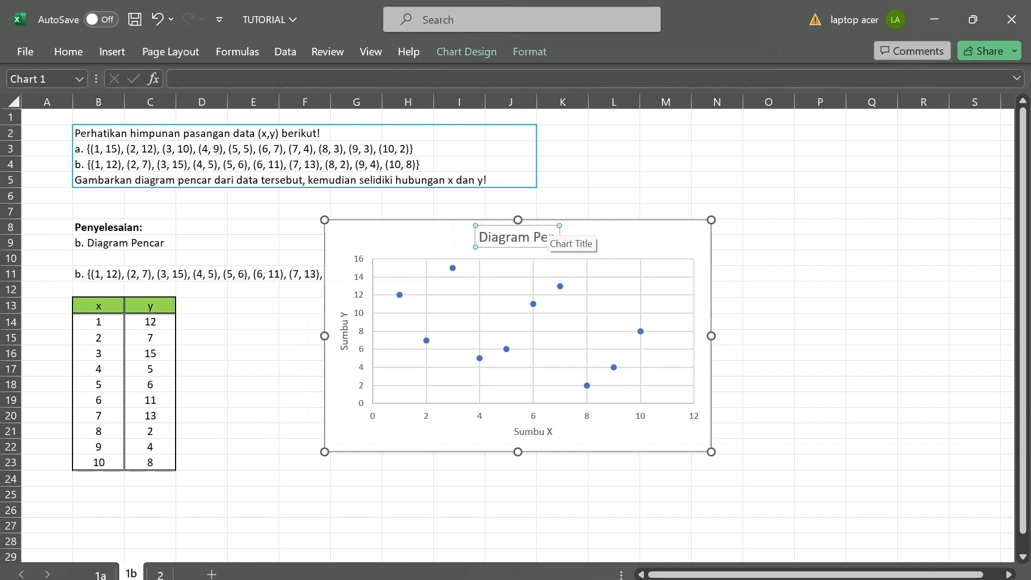
type("car")
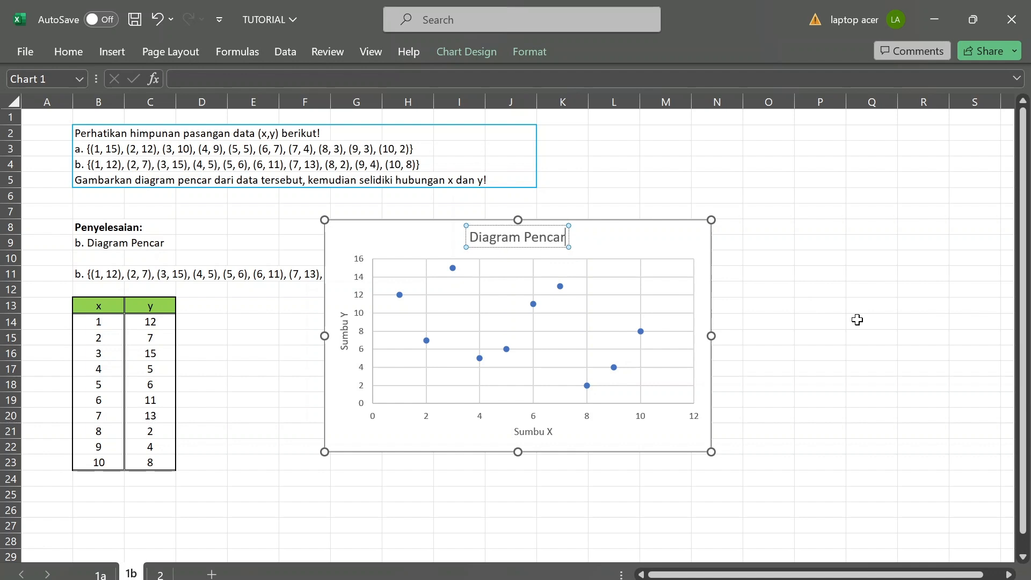
left_click(925, 326)
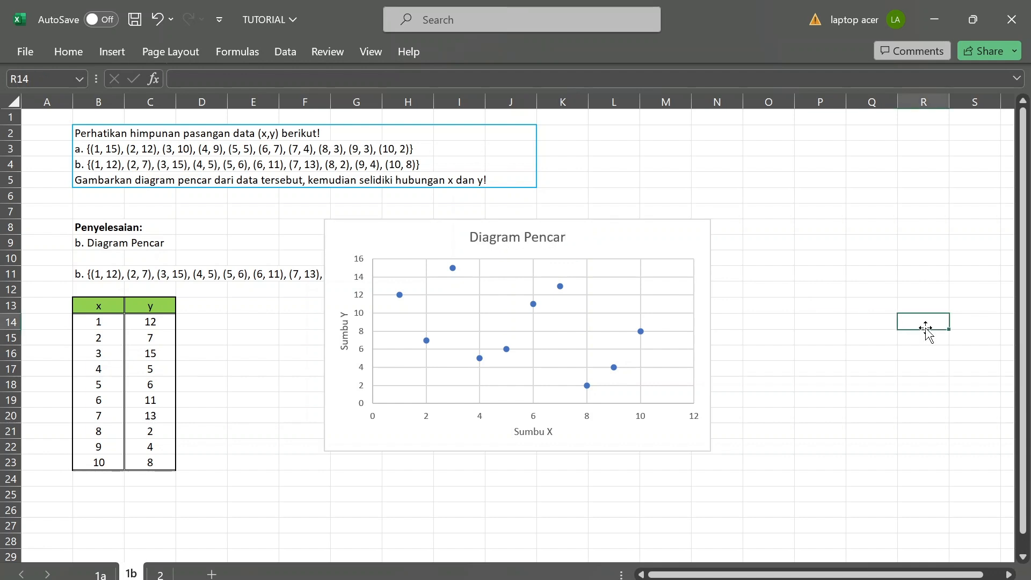
Move the scatter chart to about columns I to P, rows 9 to 23, clear of the data list in row 11.
left_click_drag(621, 242, 735, 257)
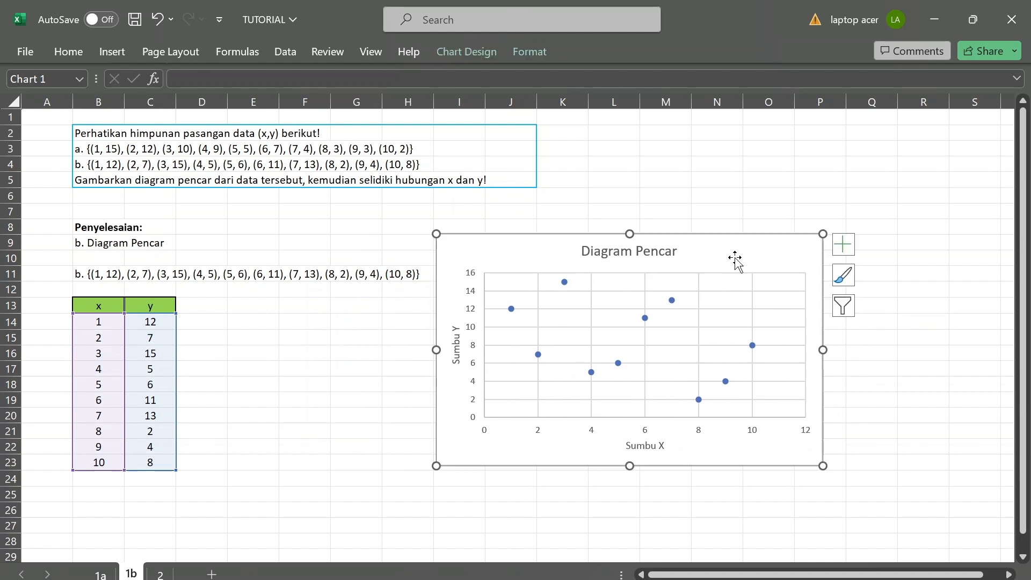
left_click(907, 387)
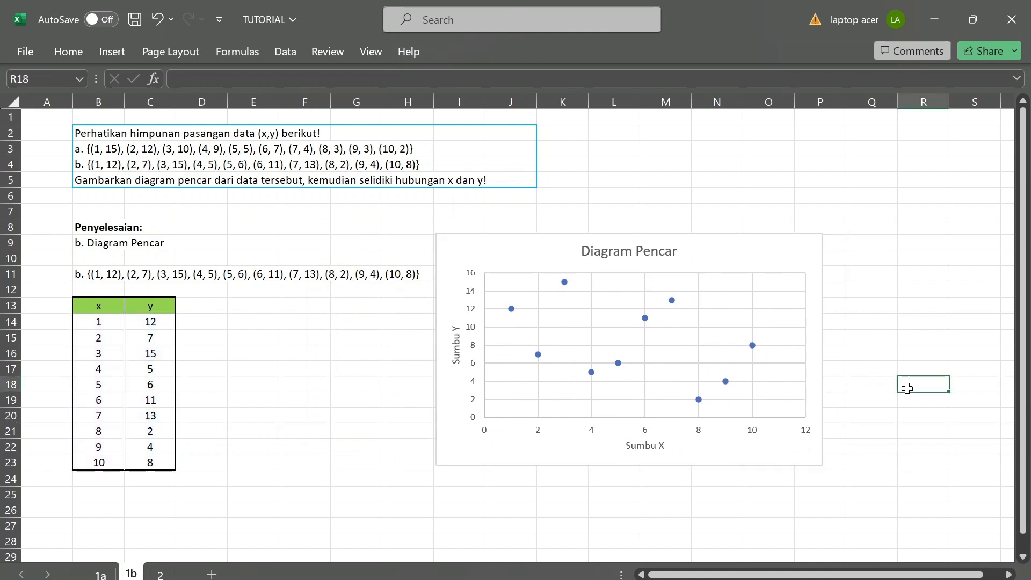
Open sheet 2 and correct the age column's header in C4 to "Usia (tahun)".
left_click(616, 521)
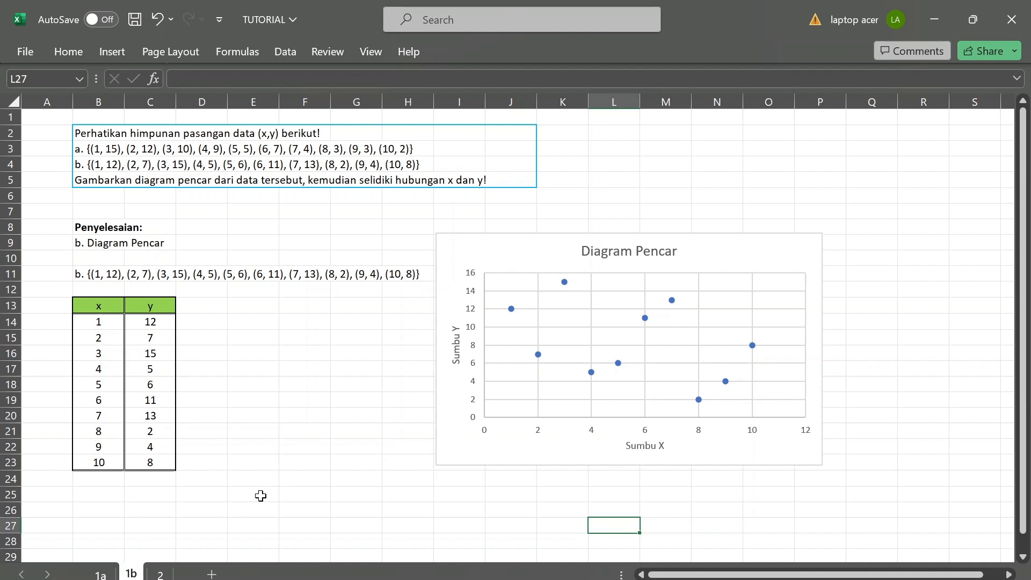
left_click(157, 574)
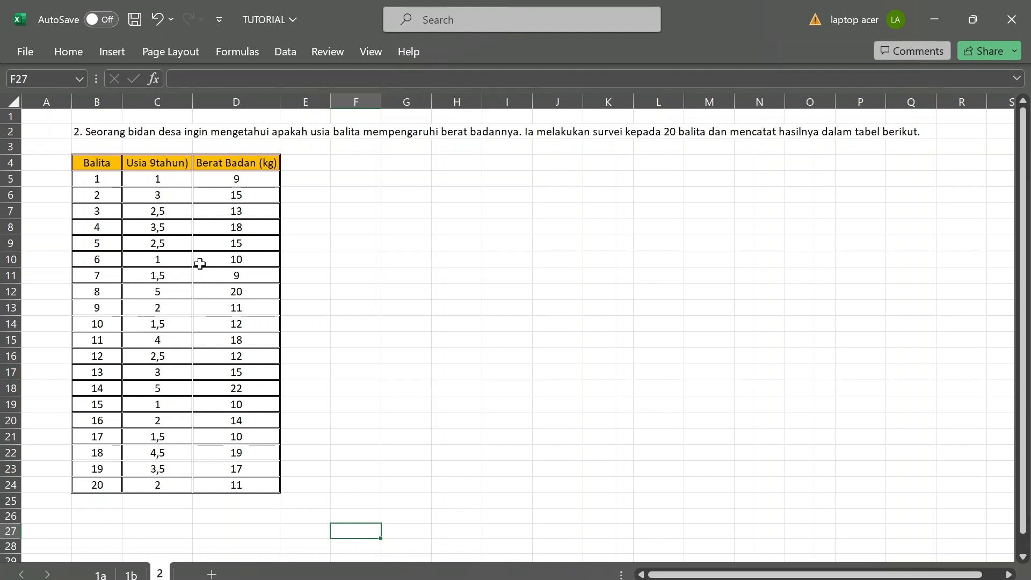
left_click(150, 164)
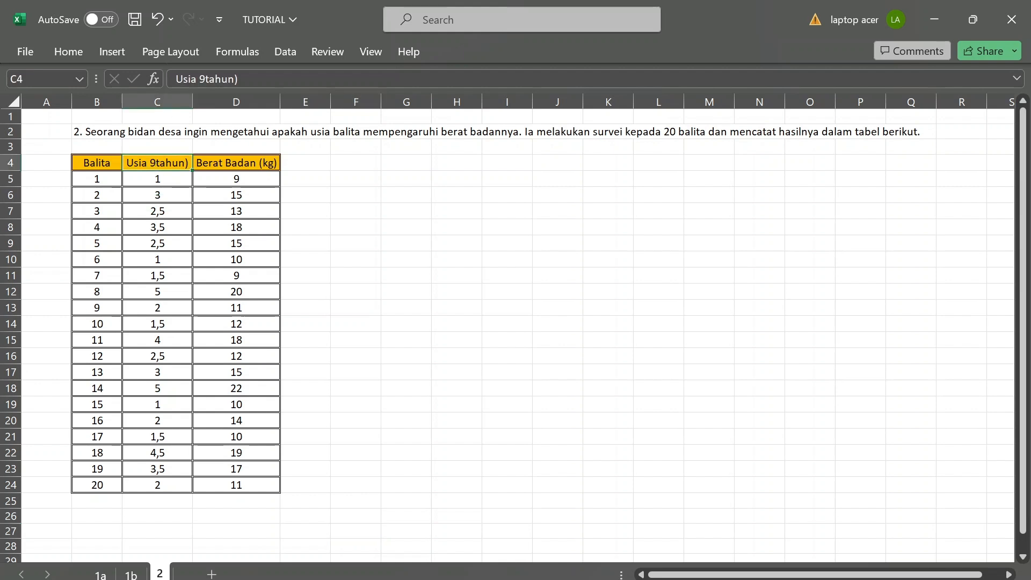
left_click(206, 79)
key("BackSpace")
type("(")
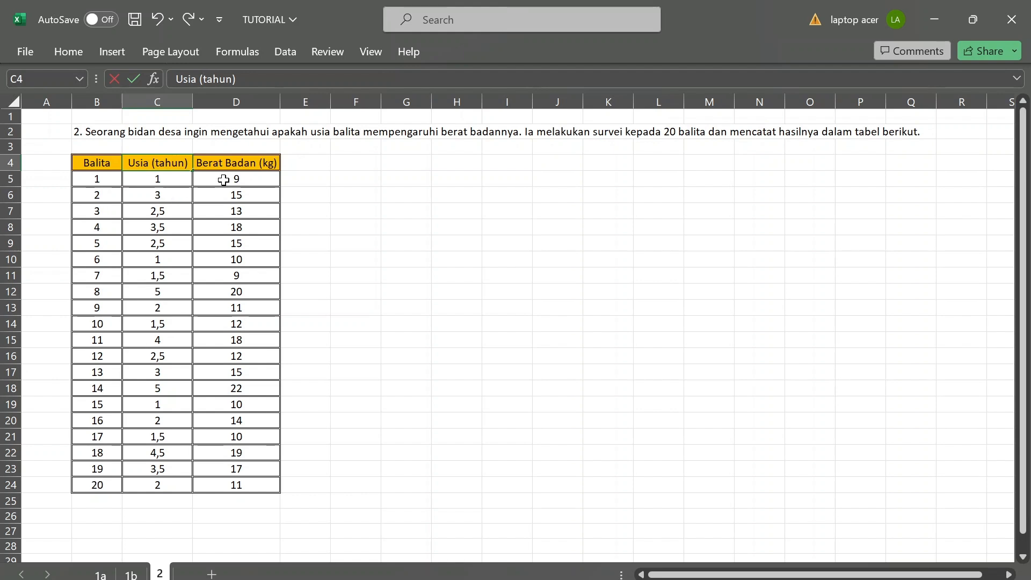
Insert a markers-only scatter chart from the age and weight data in C5:D24.
left_click(167, 181)
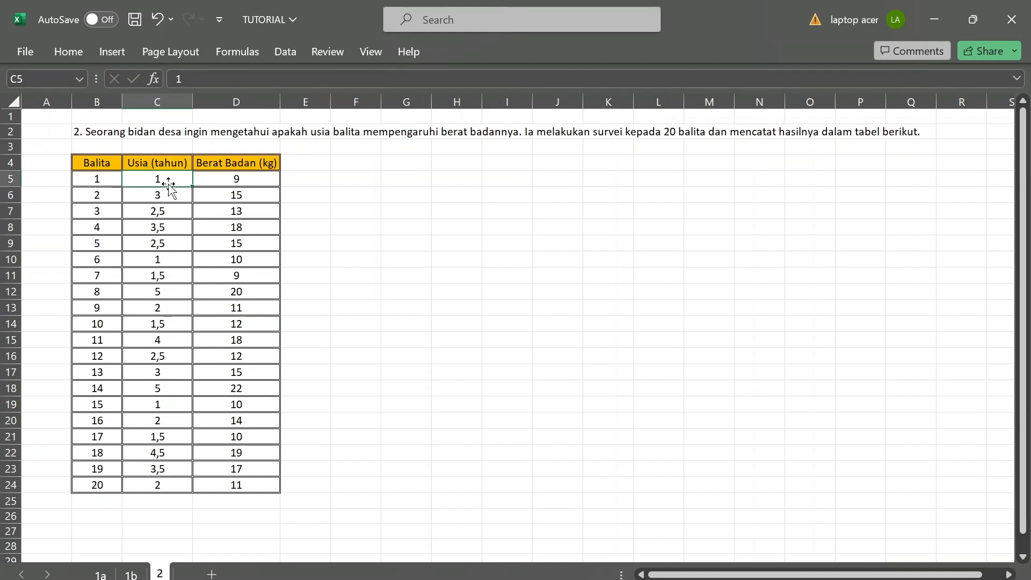
key("shift+Right")
key("shift+Down")
key("shift+Down")
key("shift+Down")
key("shift+Down")
key("shift+Down")
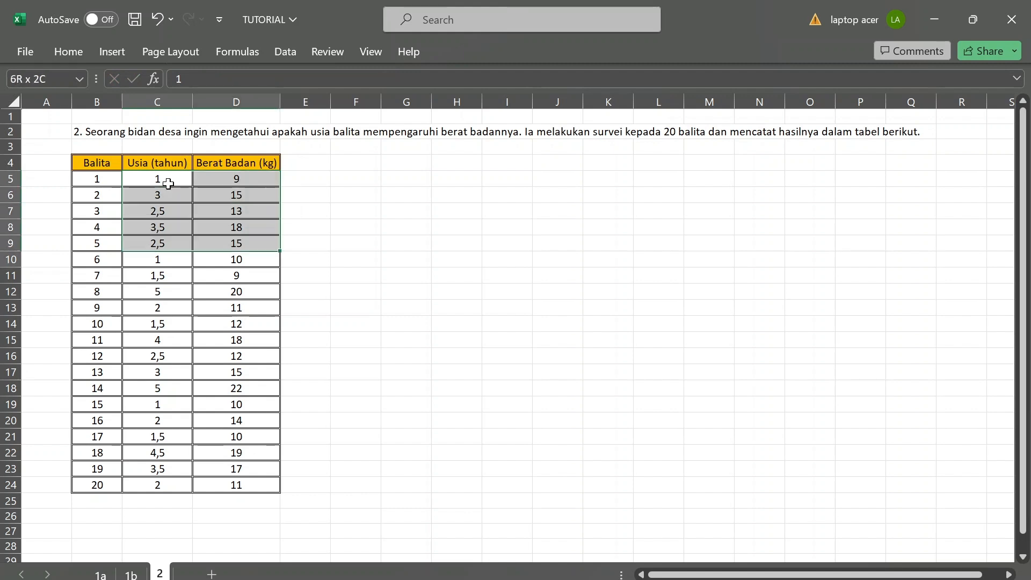
key("shift+Down")
key("shift+Down")
key("shift+Down")
key("shift+Down")
key("shift+Down")
key("shift+Down")
key("shift+Down")
key("shift+Down")
key("shift+Down")
key("shift+Down")
key("shift+Down")
key("shift+Down")
key("shift+Down")
key("shift+Down")
key("shift+Down")
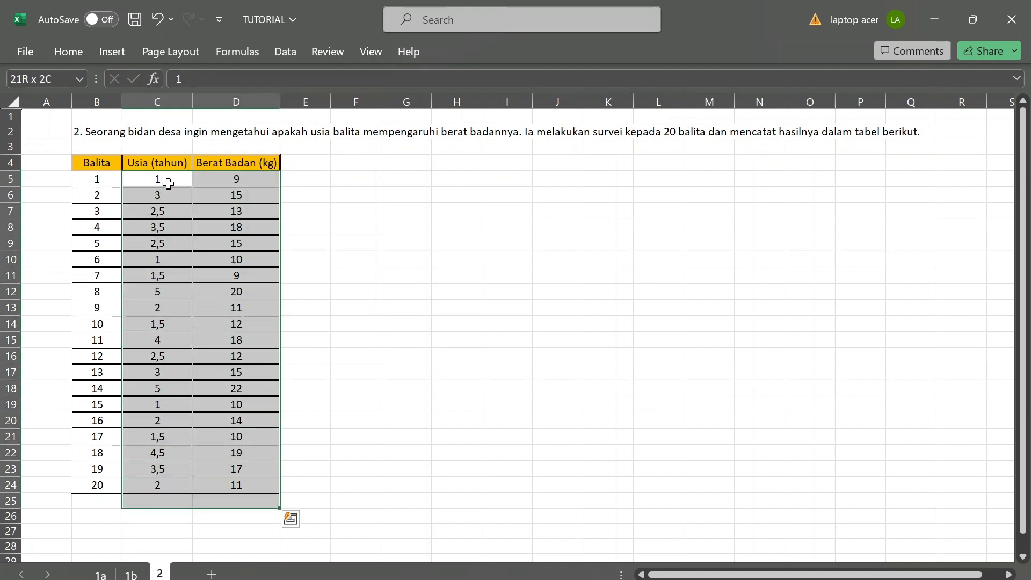
key("shift+Up")
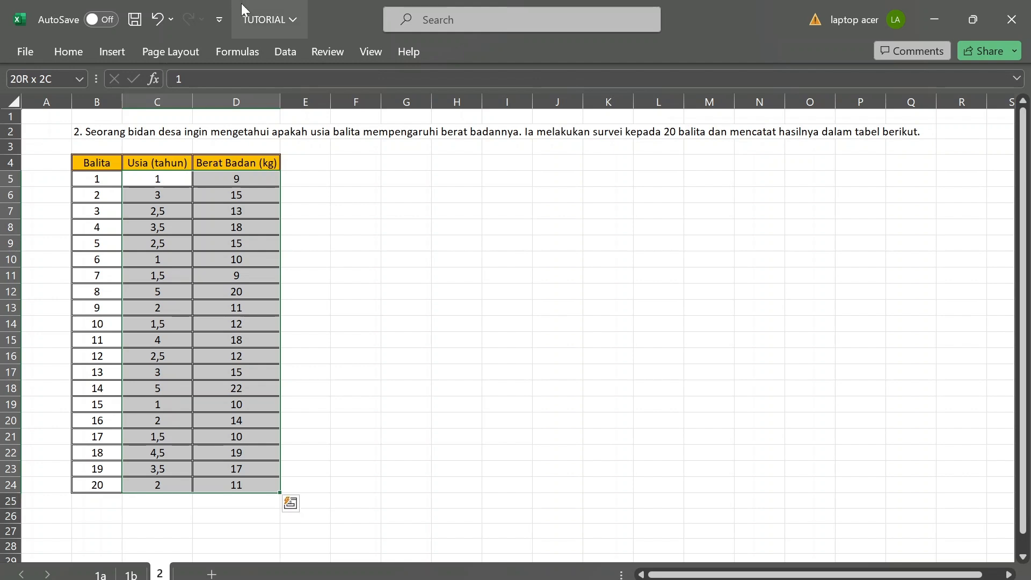
left_click(111, 52)
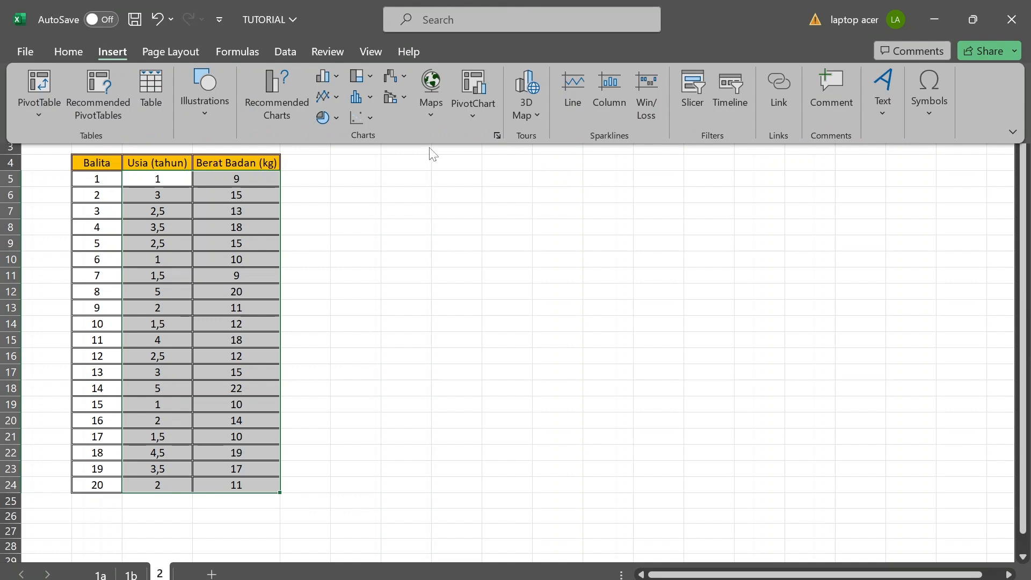
left_click(373, 119)
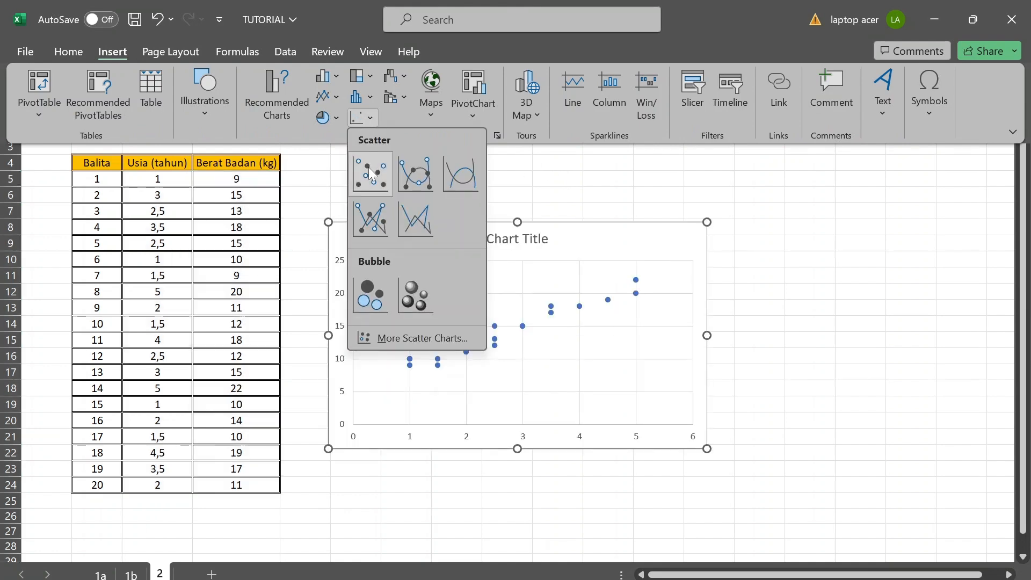
left_click(370, 173)
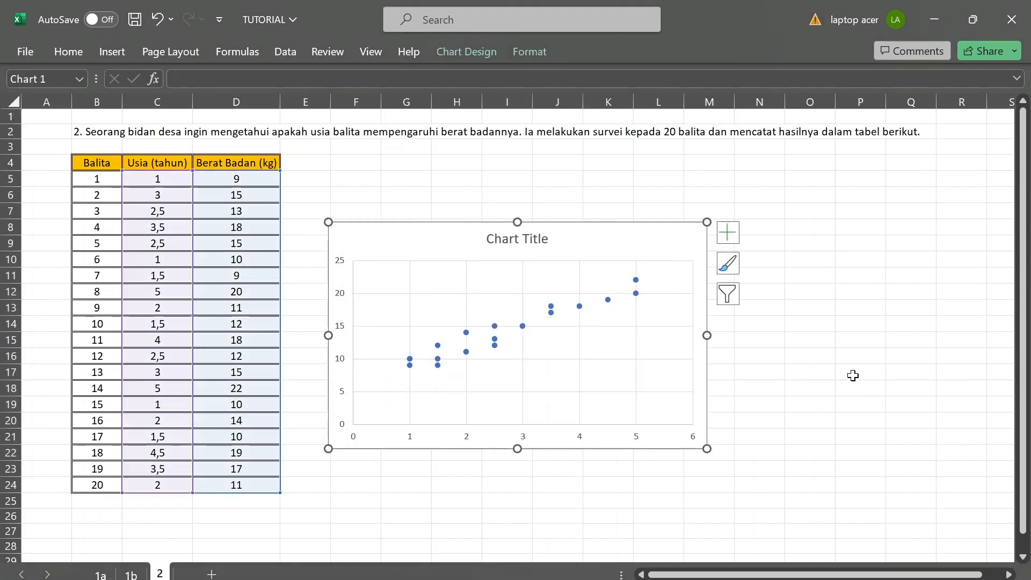
Enlarge the scatter chart to cover about columns F to O, rows 5 to 21, and deselect it.
left_click(851, 374)
left_click(683, 246)
left_click_drag(706, 222, 840, 170)
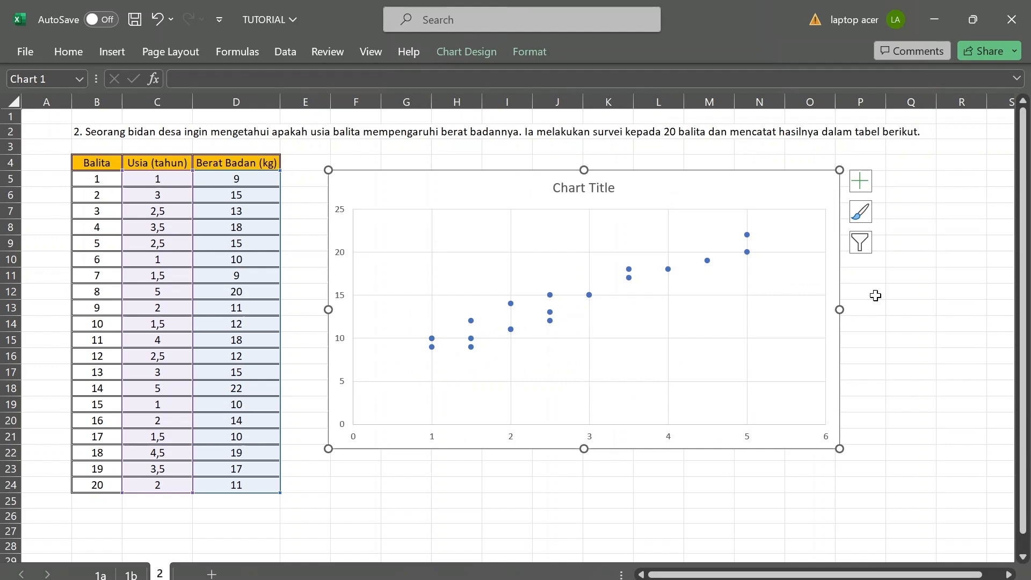
left_click(890, 334)
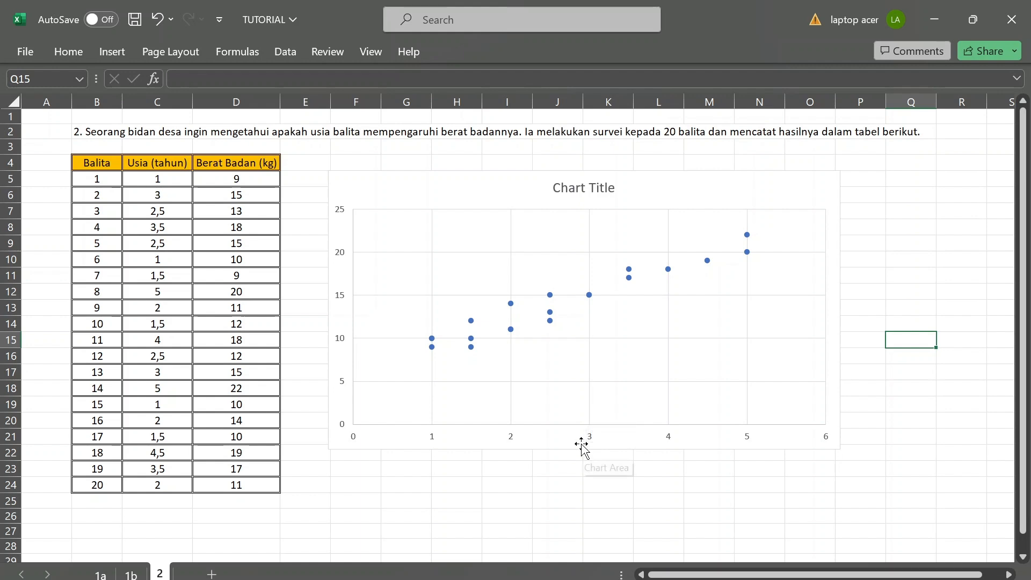
Add axis titles to the age and weight scatter chart.
left_click(795, 365)
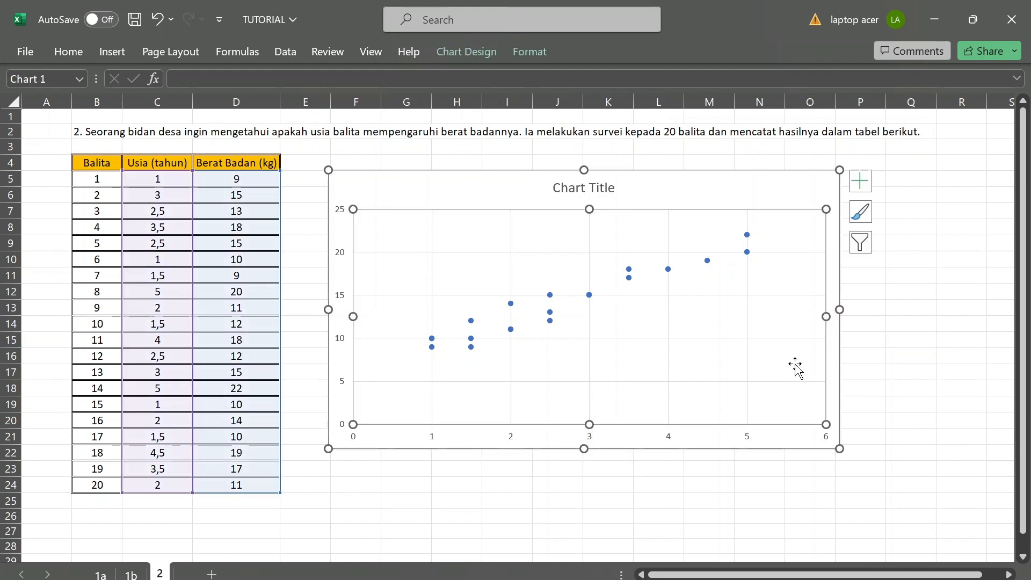
left_click(857, 185)
left_click(893, 222)
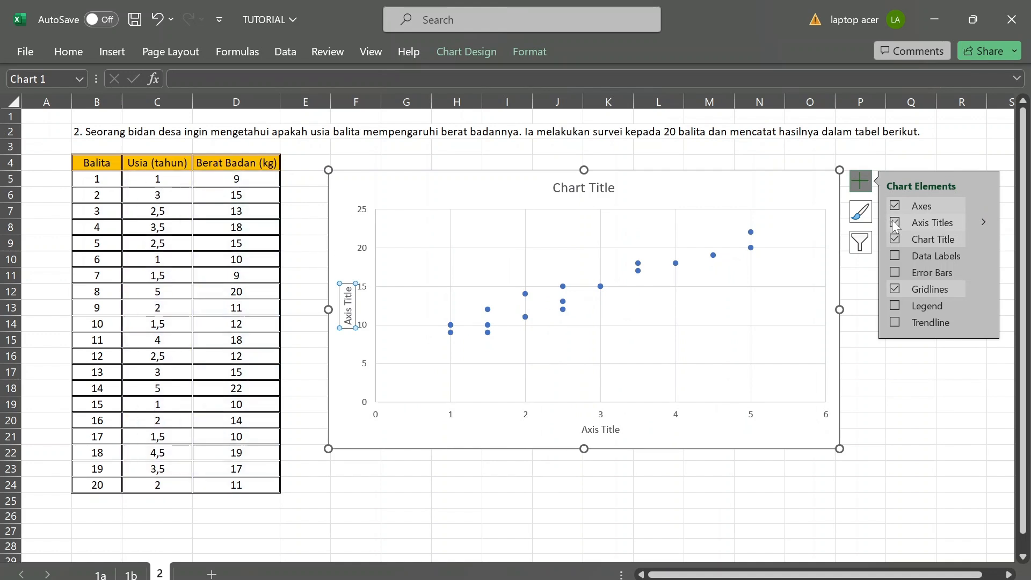
Replace the horizontal axis title's placeholder text with "Usia Balita (tahun)".
left_click(600, 430)
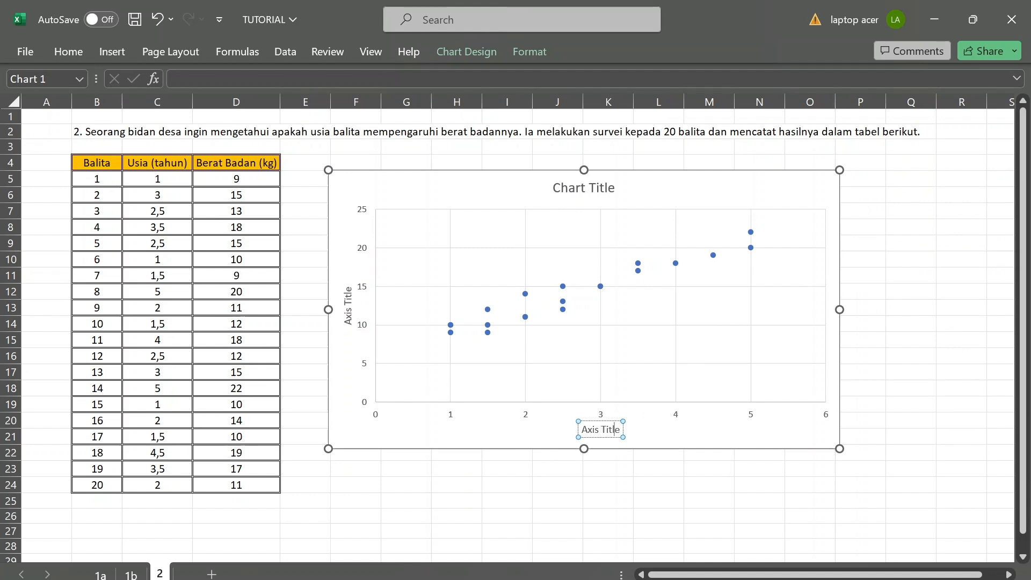
key("BackSpace")
key("BackSpace")
key("BackSpace")
key("BackSpace")
key("BackSpace")
key("BackSpace")
key("BackSpace")
key("BackSpace")
key("BackSpace")
key("BackSpace")
type("Usia ")
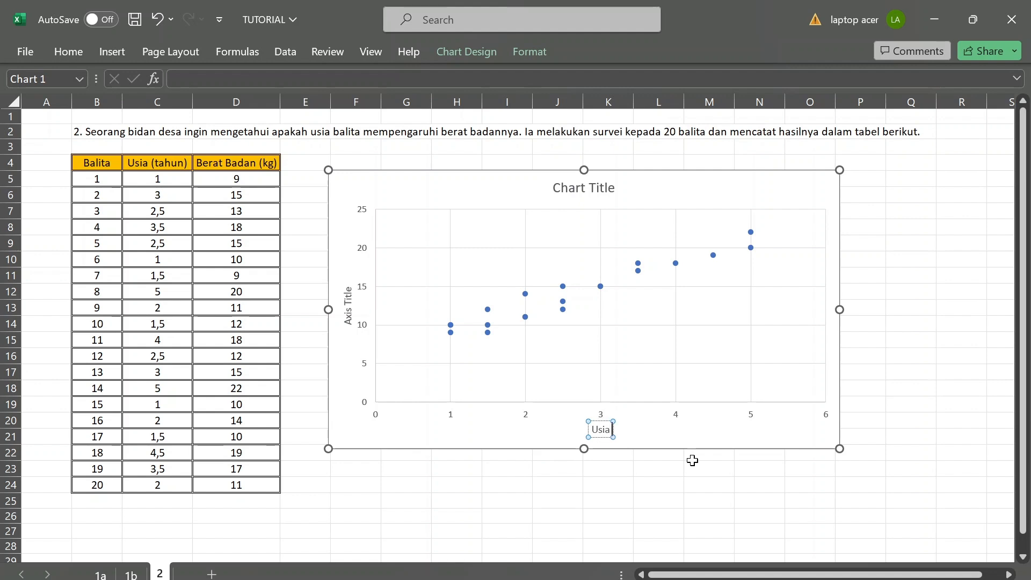
type("balita")
key("Left")
key("BackSpace")
type("B")
key("Right")
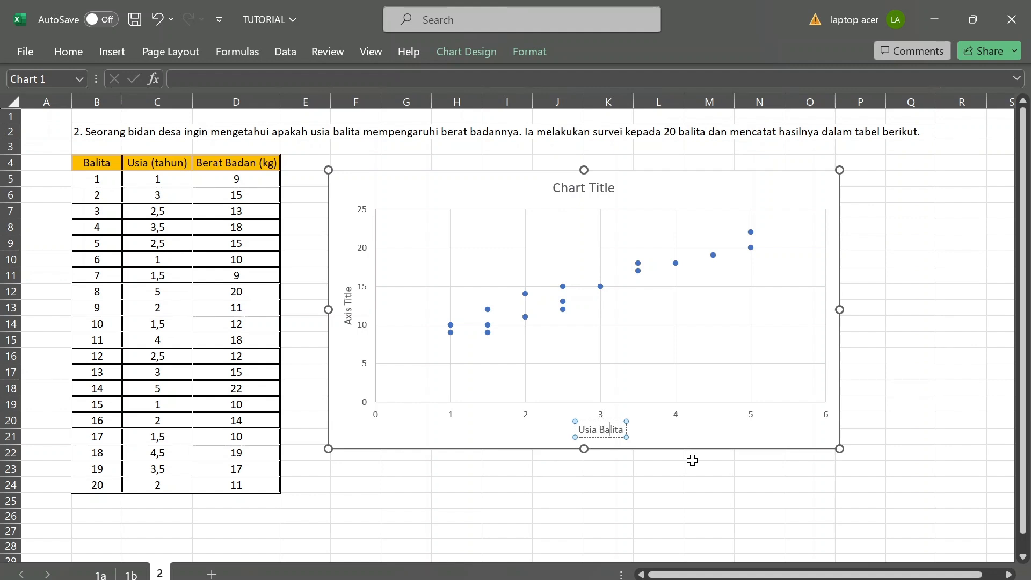
key("Right")
key("Right")
key("Right")
type("(")
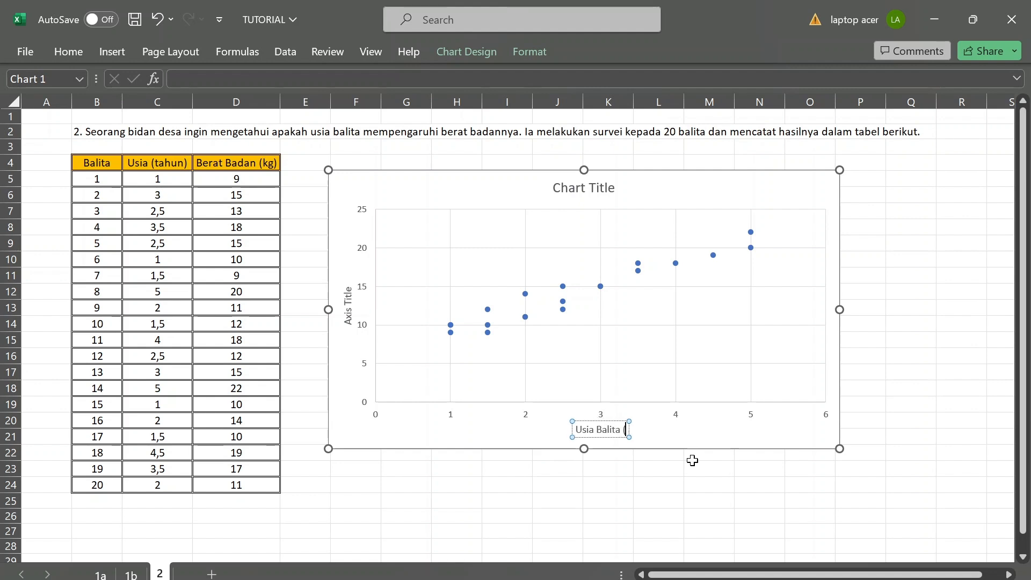
type("tahun)")
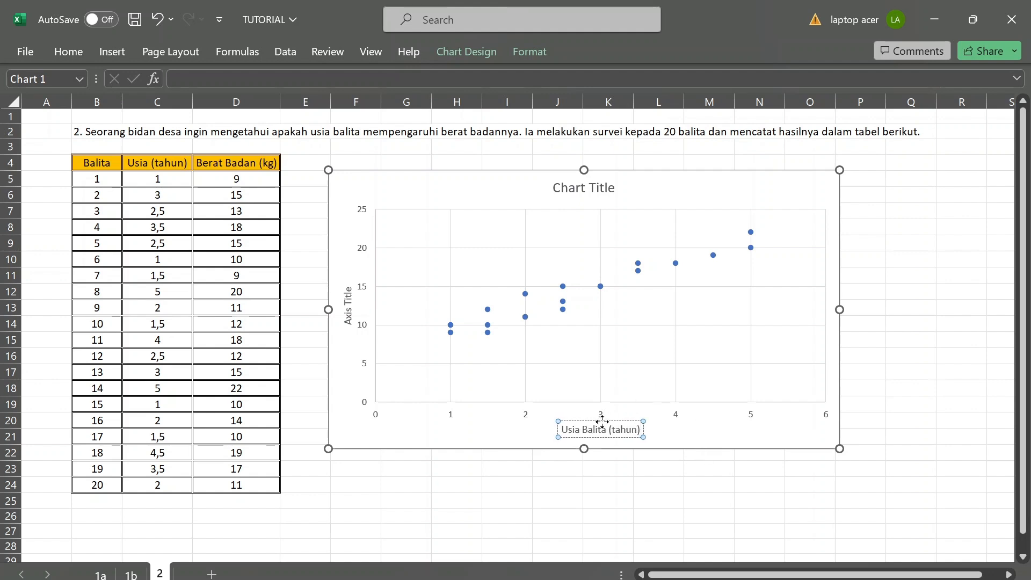
Replace the vertical axis title's placeholder text with "Berat Badan Balita (kg)".
left_click(349, 305)
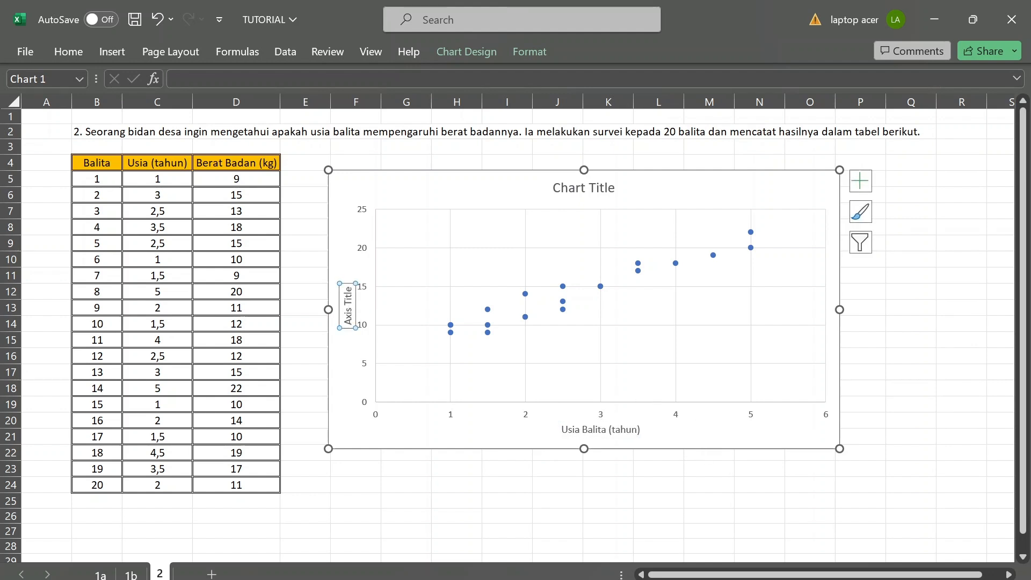
left_click(348, 292)
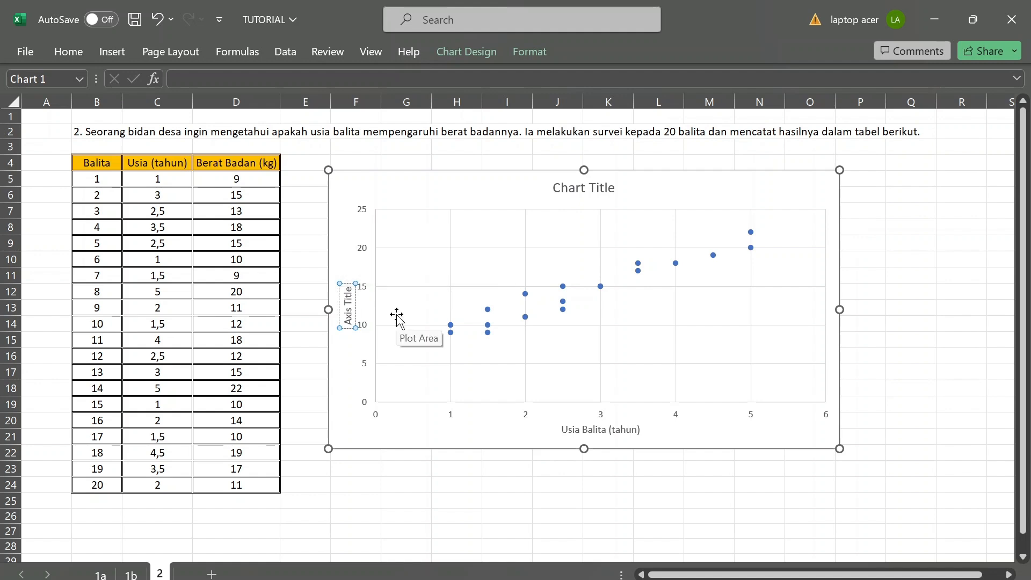
key("shift+Left")
key("shift+Left")
key("shift+Left")
key("shift+Left")
key("shift+Left")
key("shift+Left")
key("shift+Left")
key("shift+Left")
key("shift+Left")
key("shift+Left")
type("Berat Badan Balita")
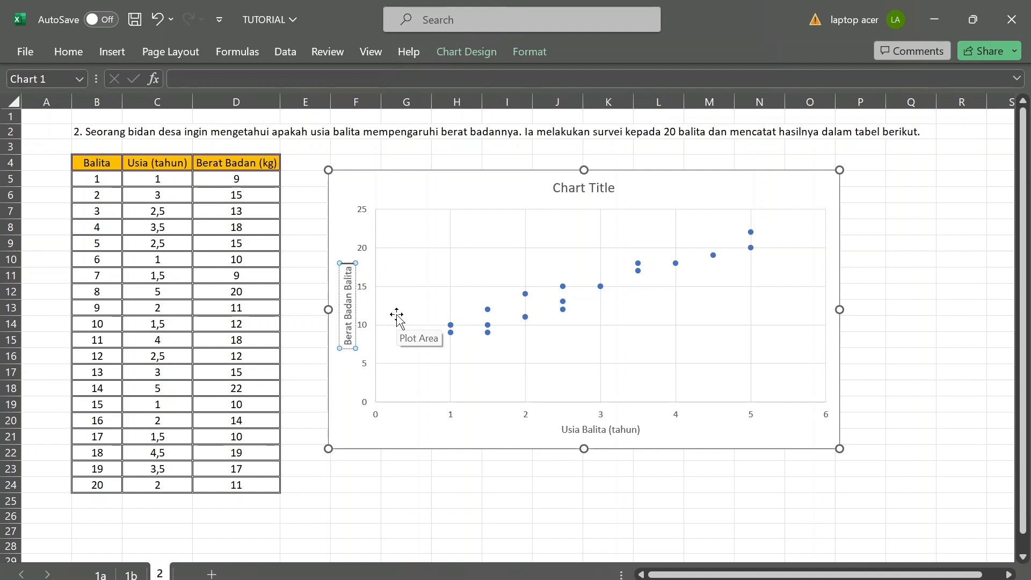
type(" (kg)")
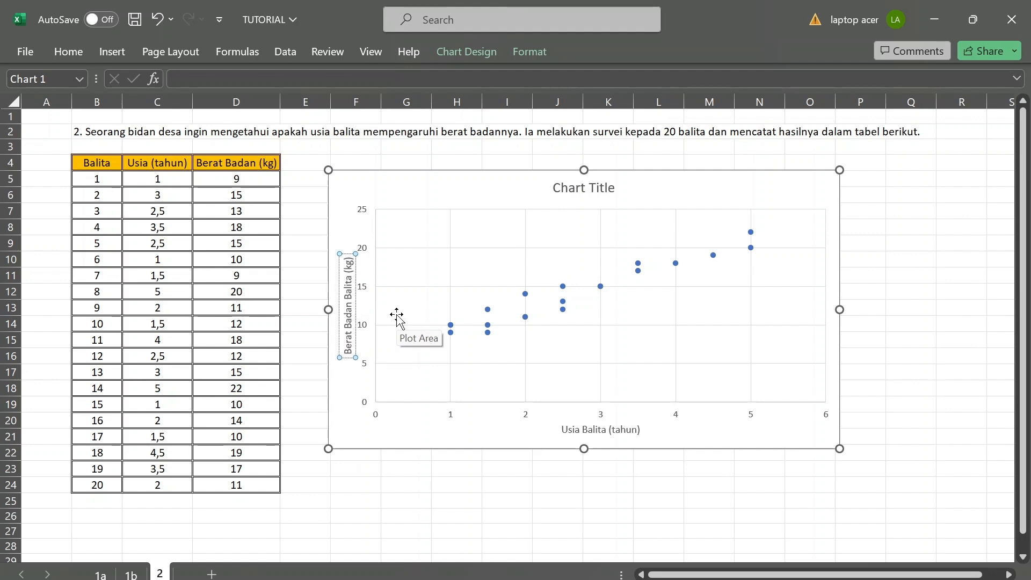
Change the chart title to "Pengaruh Usia Balita terhadap Berat Badan balita".
left_click(594, 193)
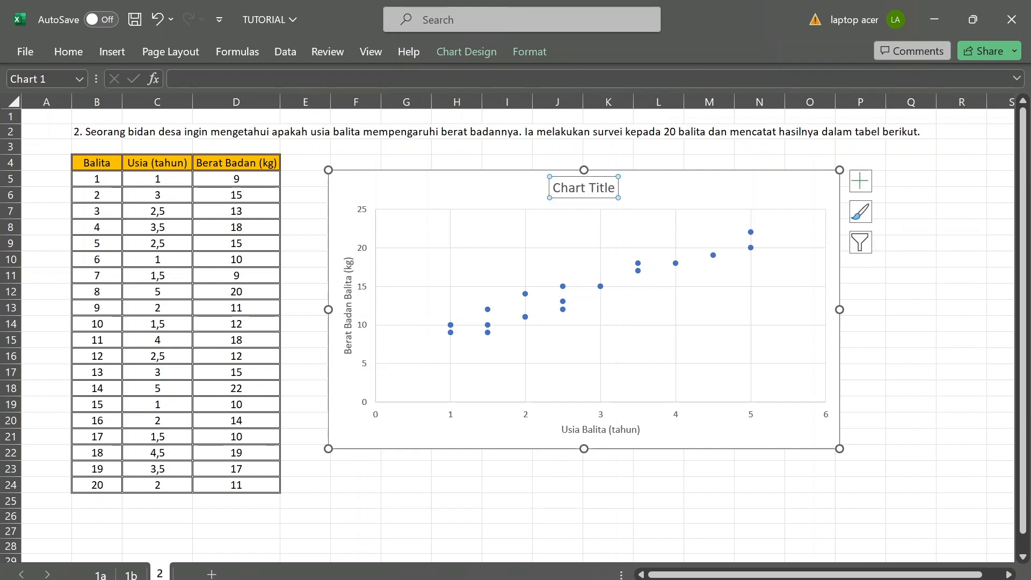
triple_click(612, 191)
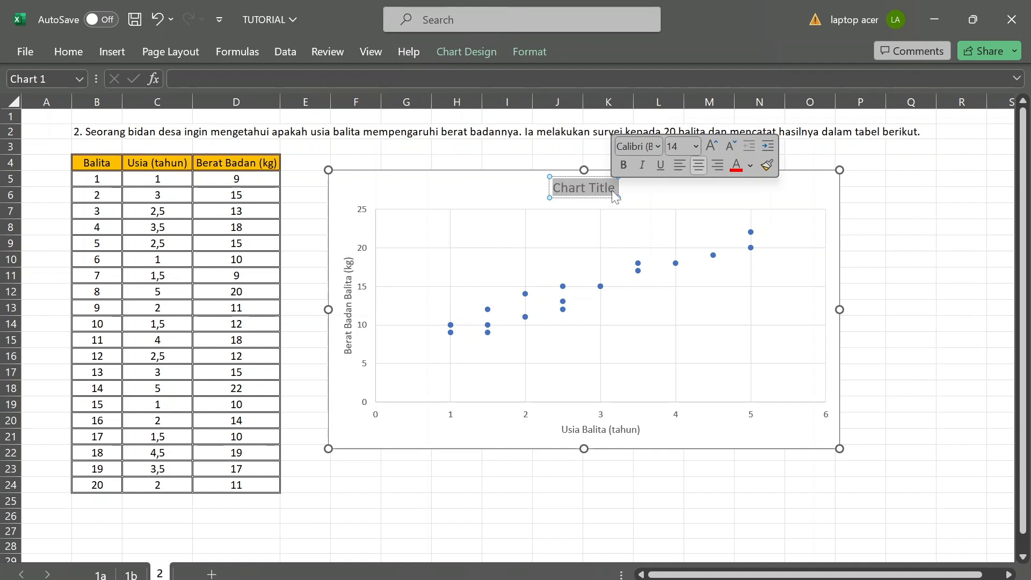
type("Pe")
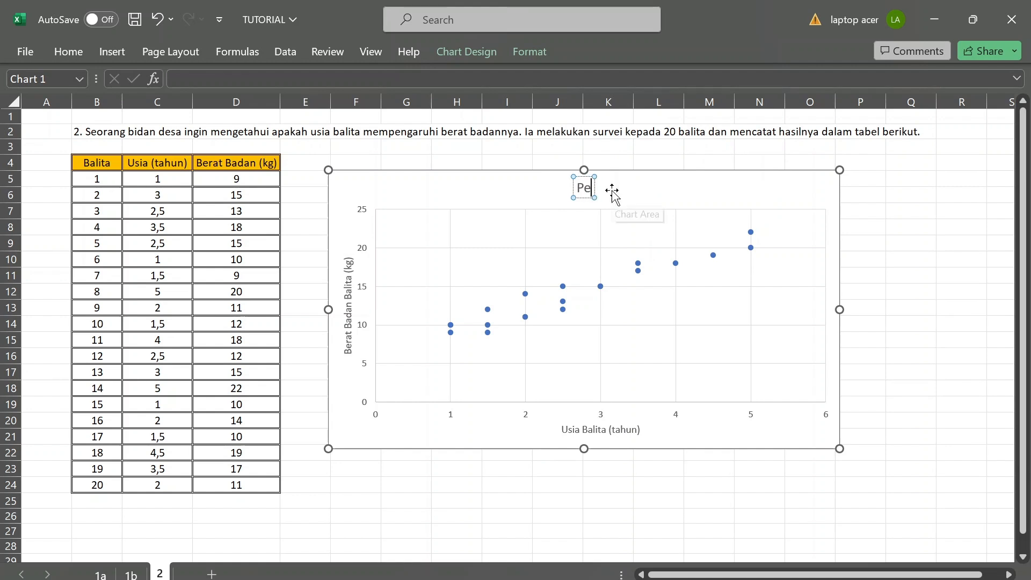
type("ngaruh")
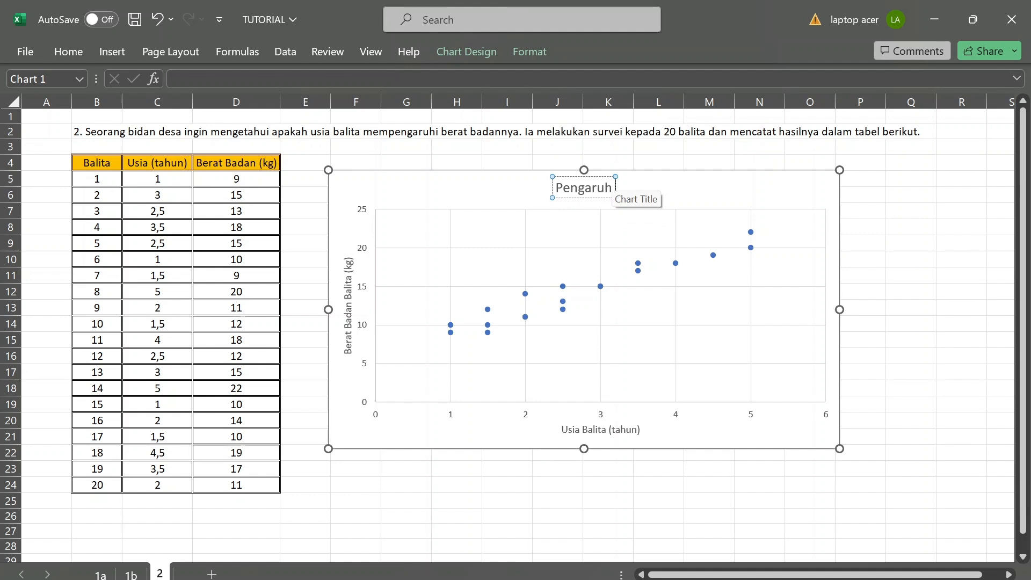
type("  U")
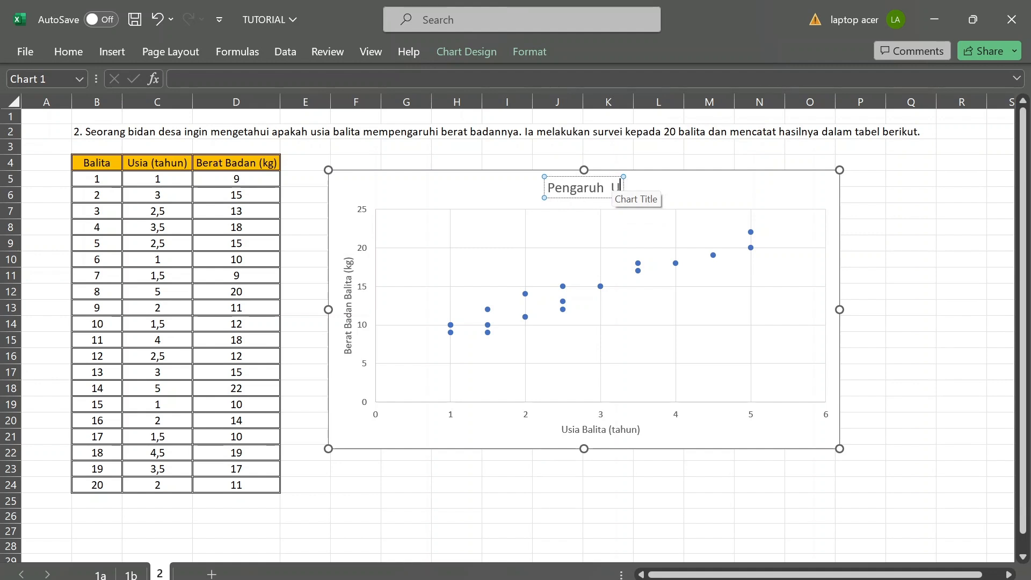
type("sia")
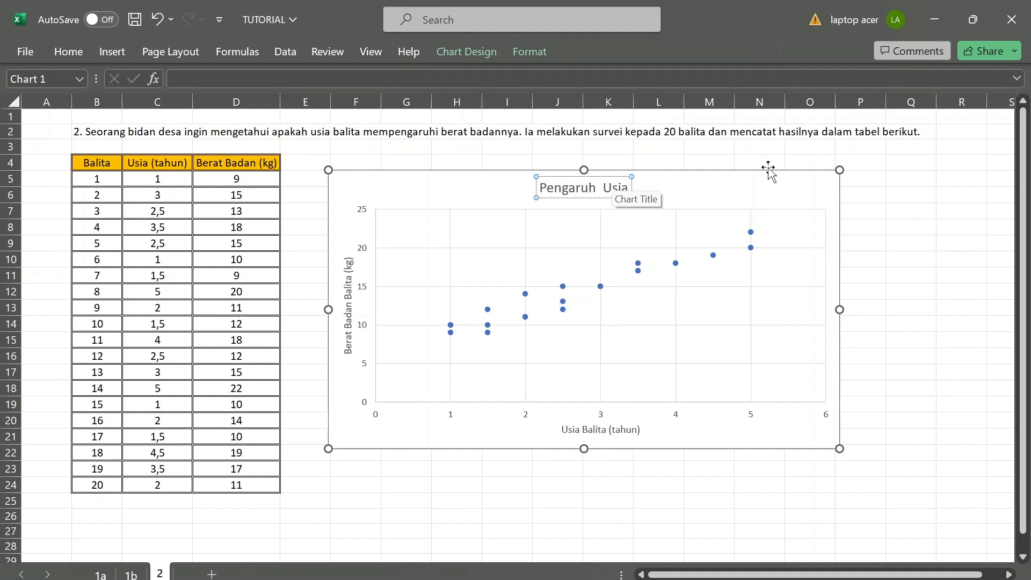
type(" Ba")
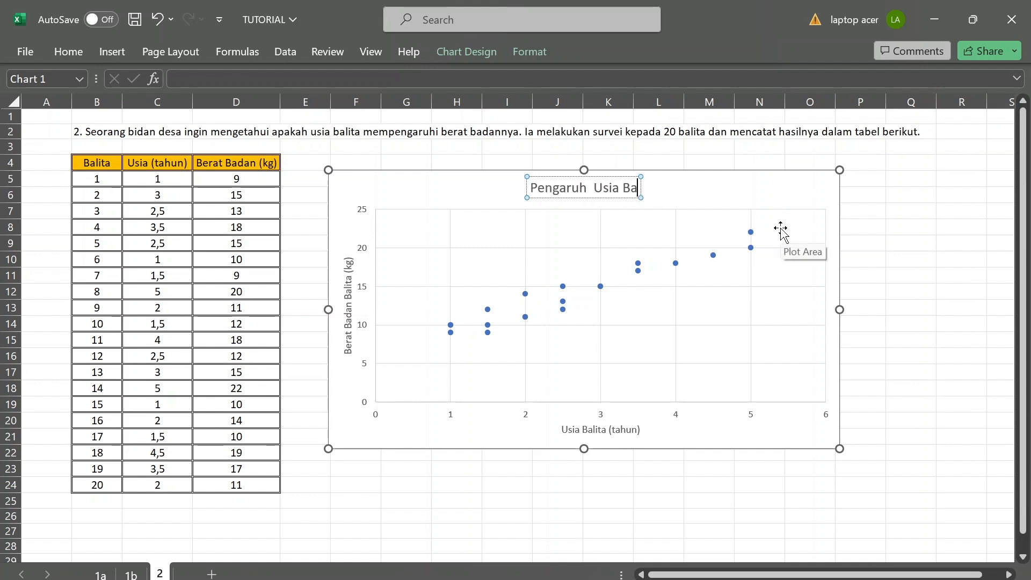
type("lita t")
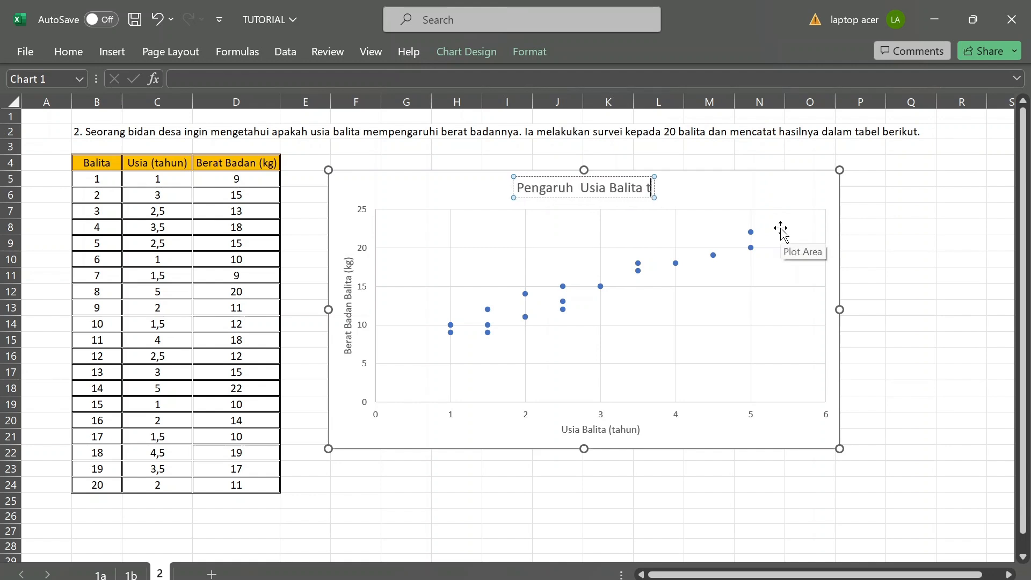
type("erha")
type("B")
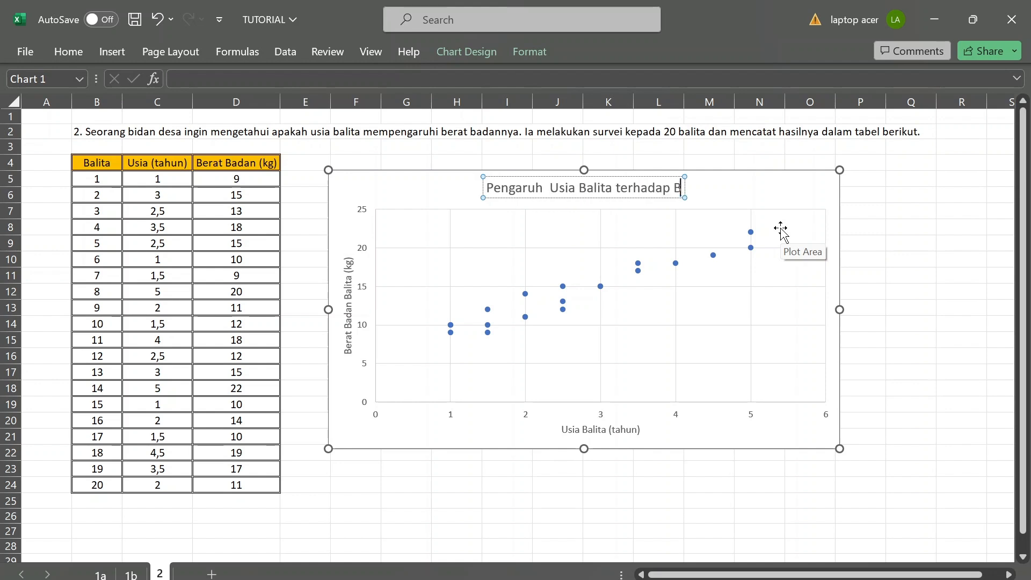
type("erat Badan")
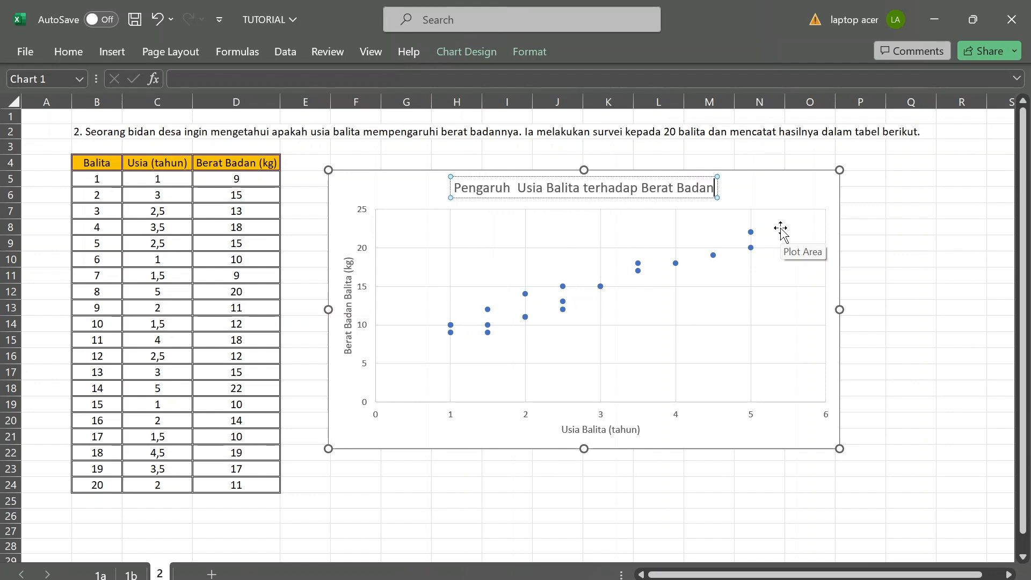
type(" balita")
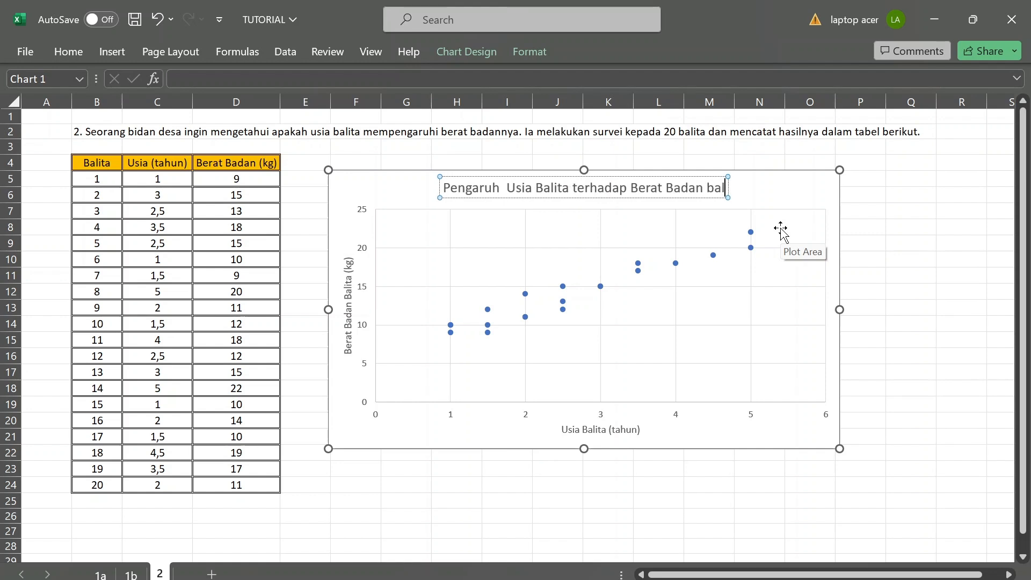
Correct the last word of the chart title to the capitalized "Balita".
key("BackSpace")
key("BackSpace")
key("BackSpace")
key("BackSpace")
key("BackSpace")
key("BackSpace")
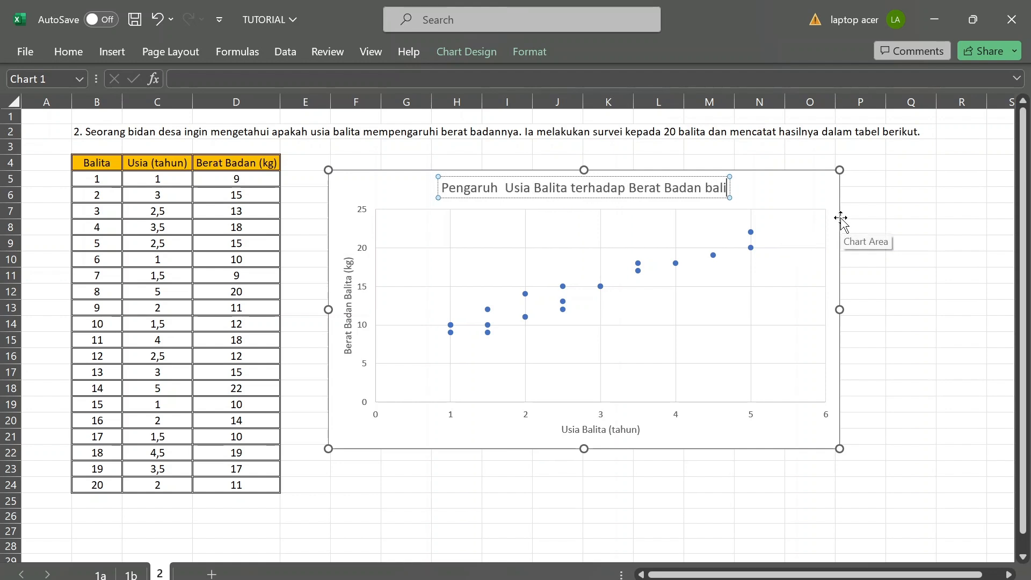
type("Balita")
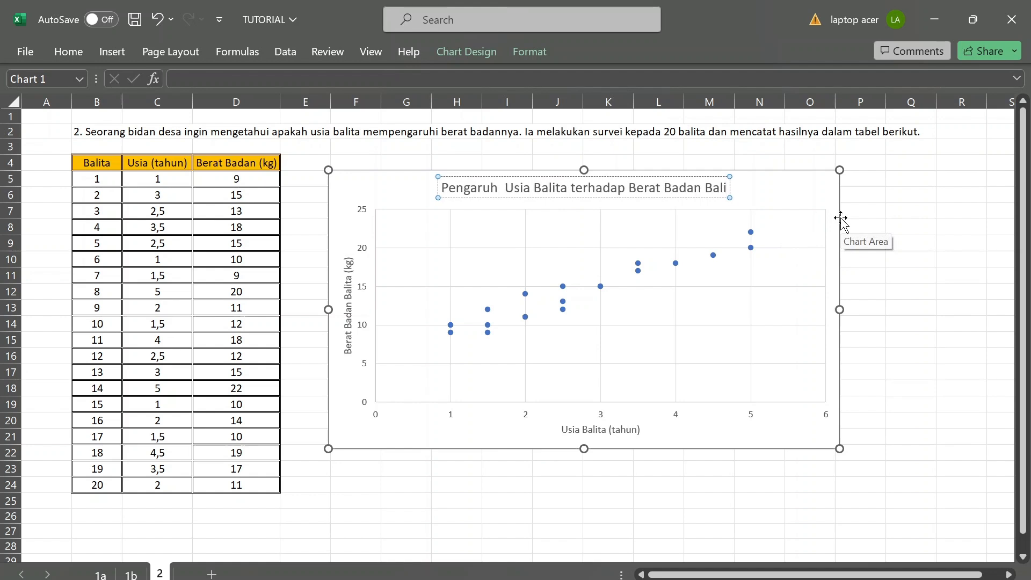
Remove the extra space between "Pengaruh" and "Usia" in the chart title, re-entering the word "Usia".
key("Left")
key("Left")
key("Left")
key("Left")
key("Left")
key("Left")
key("Left")
key("Left")
key("Left")
key("Left")
key("Left")
key("Left")
key("Left")
key("Left")
key("Left")
key("Left")
key("Left")
key("Left")
key("Left")
key("Left")
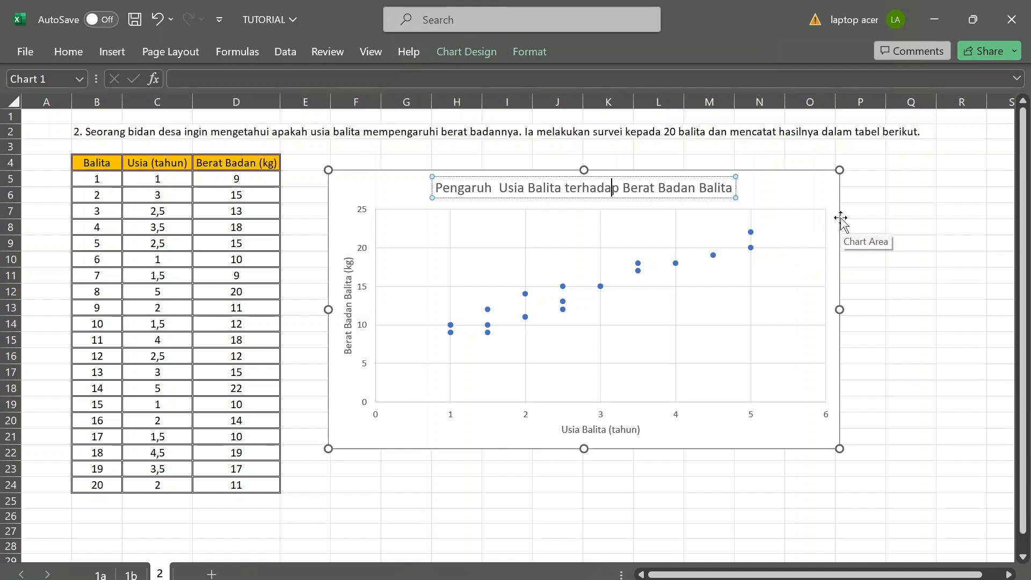
key("Left")
key("Left")
key("Left")
key("Left")
key("BackSpace")
key("BackSpace")
key("BackSpace")
key("BackSpace")
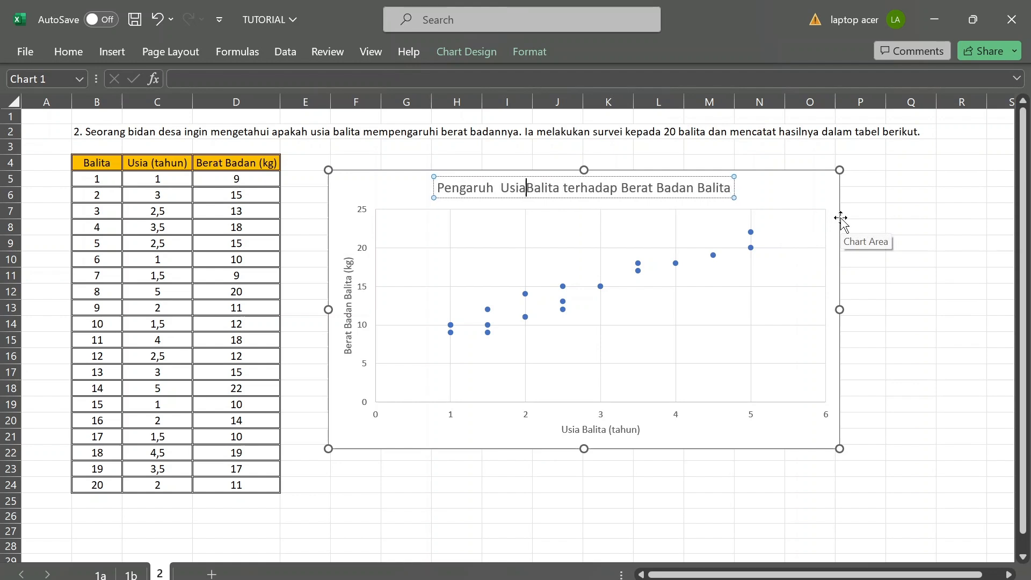
key("BackSpace")
key("BackSpace")
key("BackSpace")
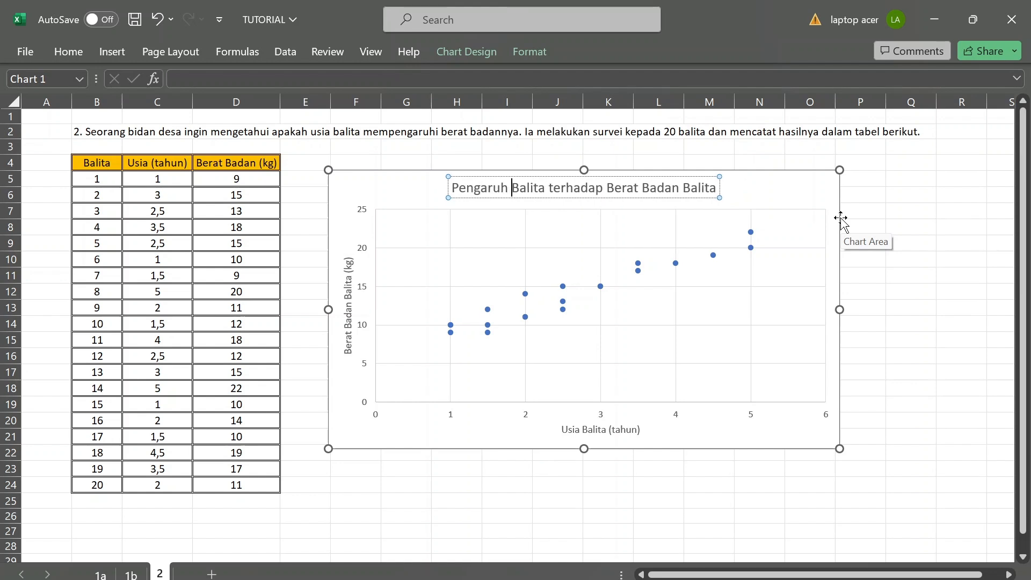
type("Usia")
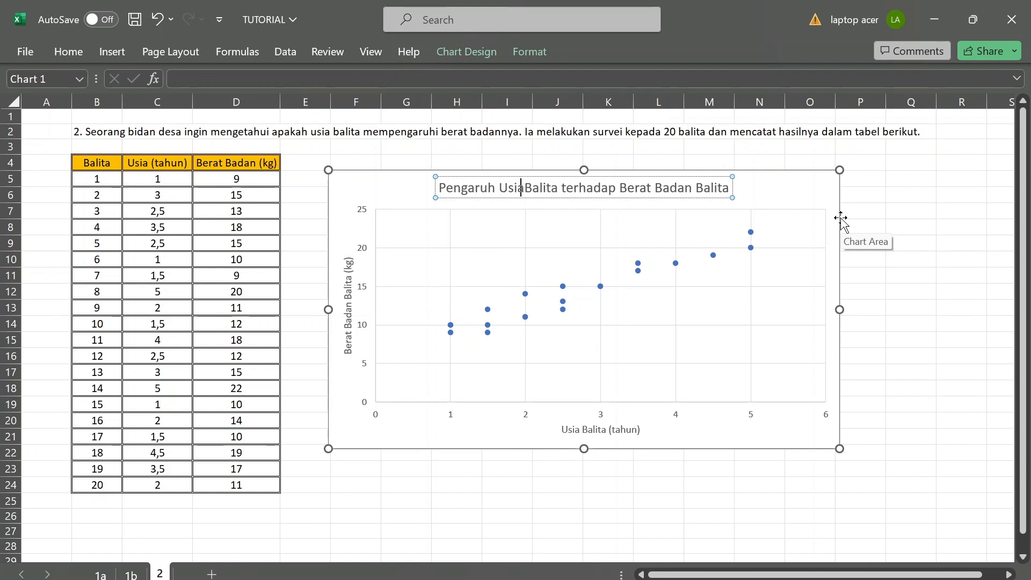
Delete the first "Balita" so the chart title reads "Pengaruh Usia terhadap Berat Badan Balita", and finish editing it.
key("shift+Right")
key("shift+Right")
key("shift+Right")
key("shift+Right")
key("shift+Right")
key("shift+Right")
key("shift+Right")
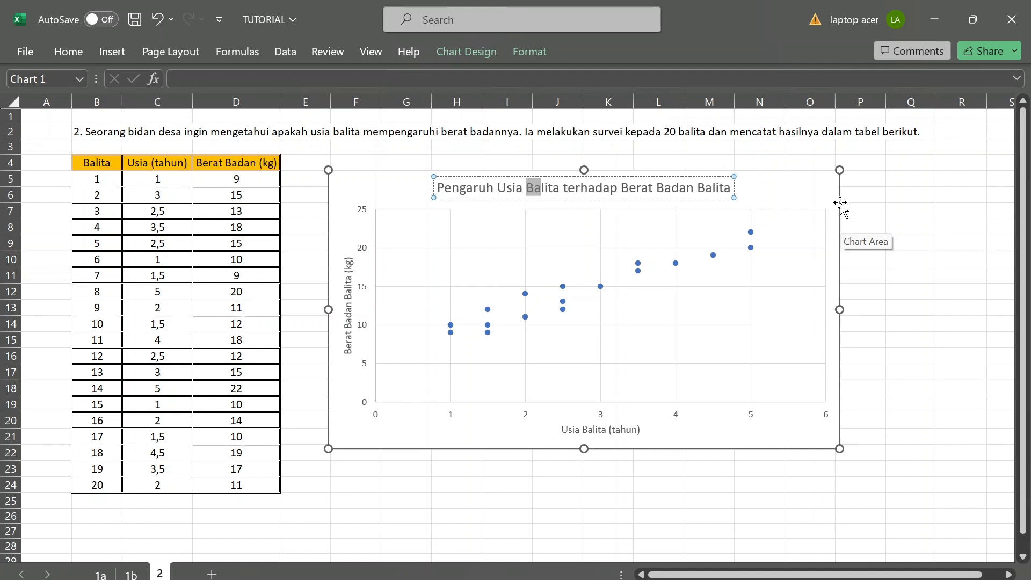
key("BackSpace")
key("BackSpace")
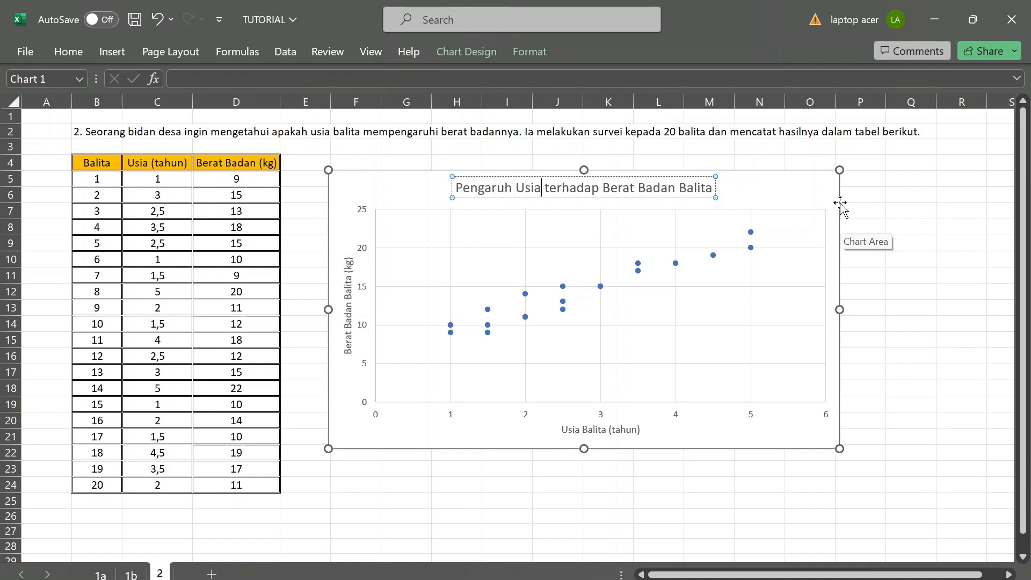
left_click(911, 259)
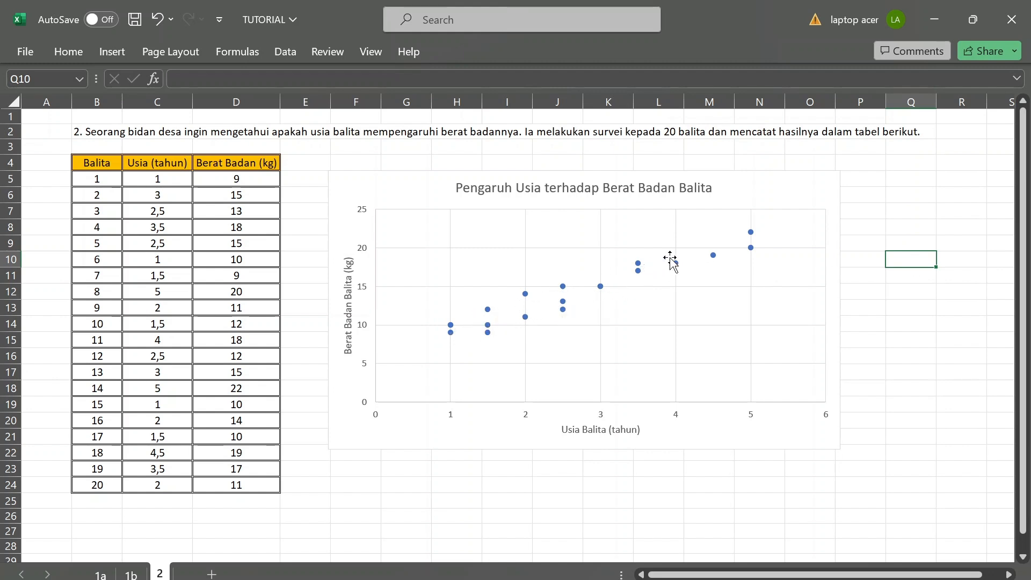
Select the plot area of the age and weight scatter chart.
left_click(797, 255)
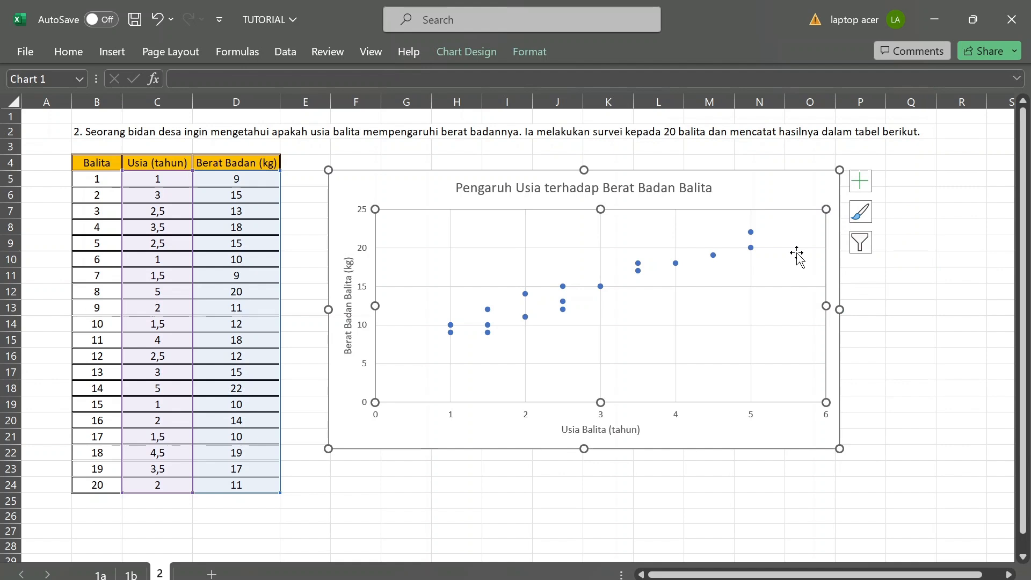